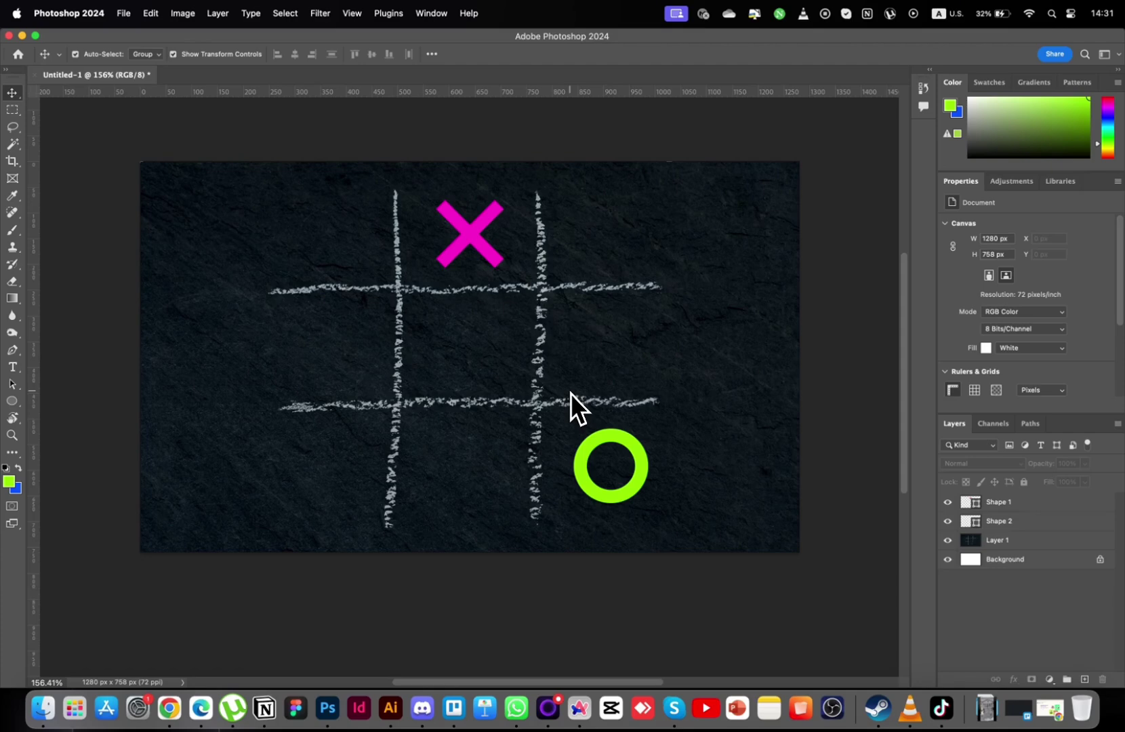
Select the pink cross and the green ring on the canvas in turn, and clear the selection.
{"action": "key", "text": "z"}
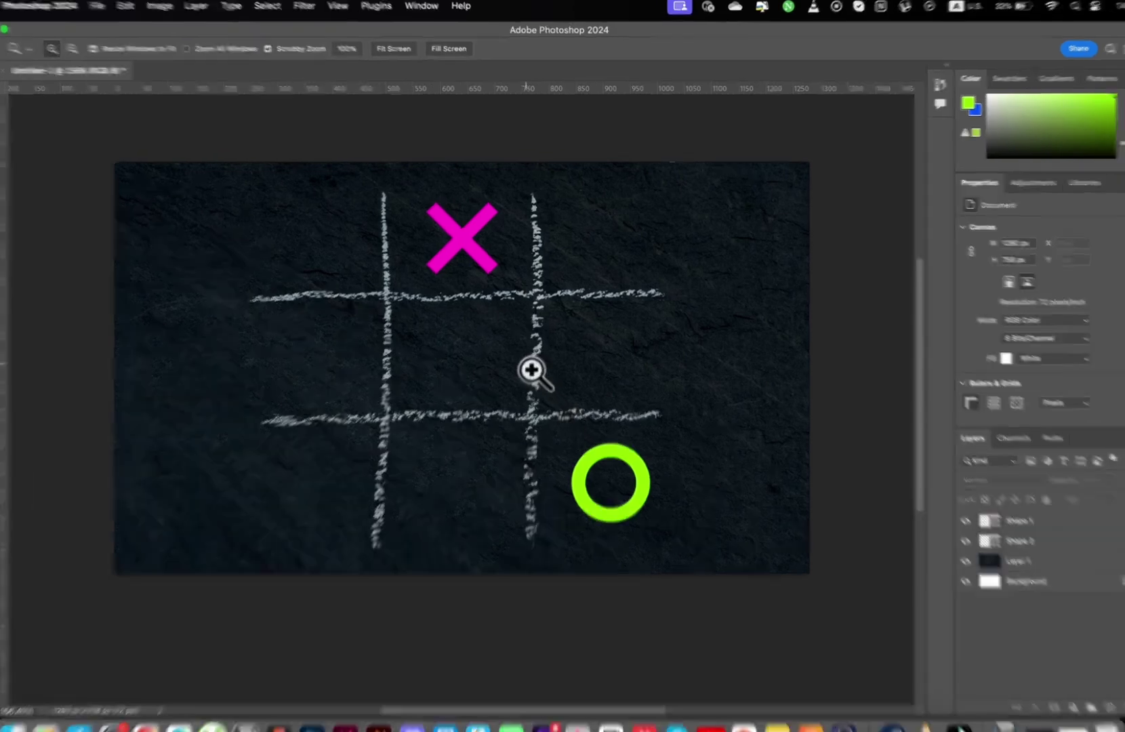
{"action": "key", "text": "v"}
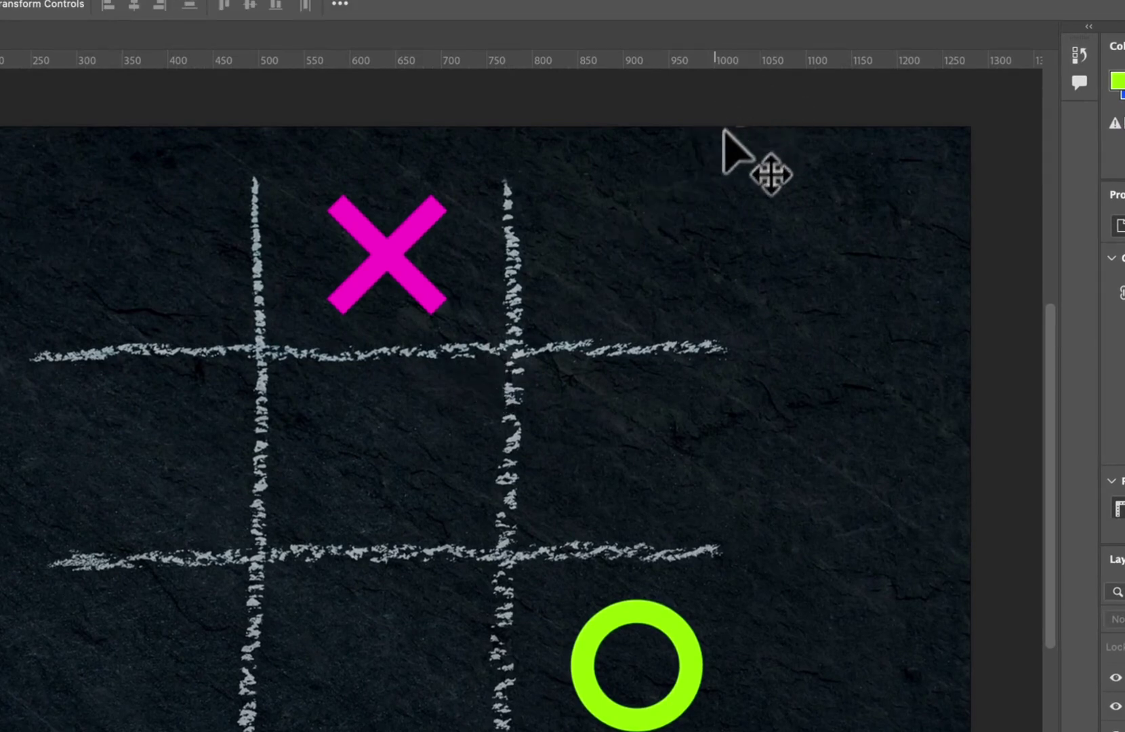
{"action": "left_click", "coordinate": [401, 277]}
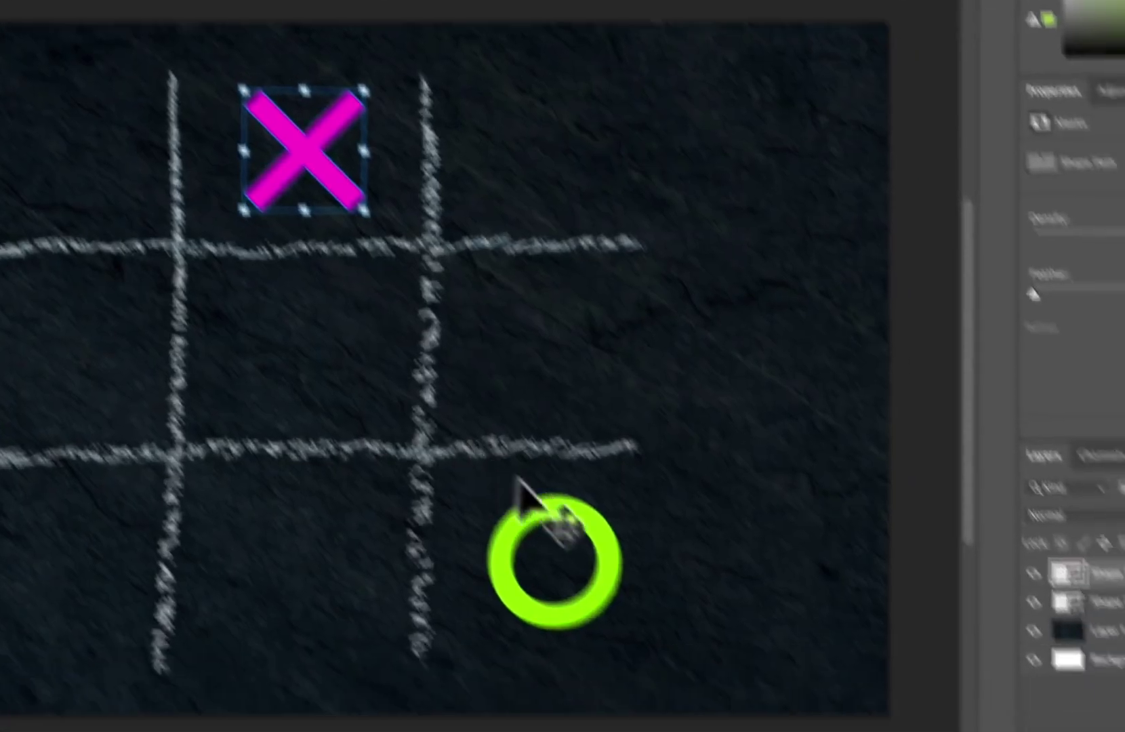
{"action": "left_click", "coordinate": [644, 613]}
{"action": "left_click", "coordinate": [1008, 632]}
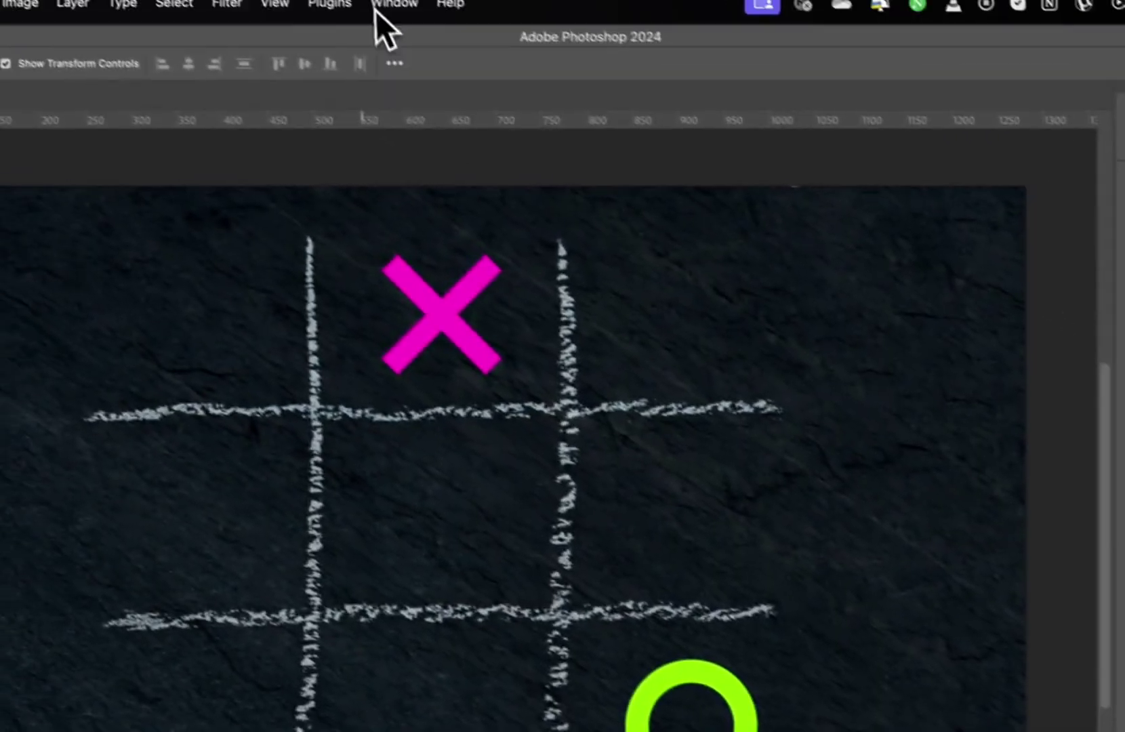
Hide the Layers panel, show it again, and make it taller.
{"action": "left_click", "coordinate": [383, 8]}
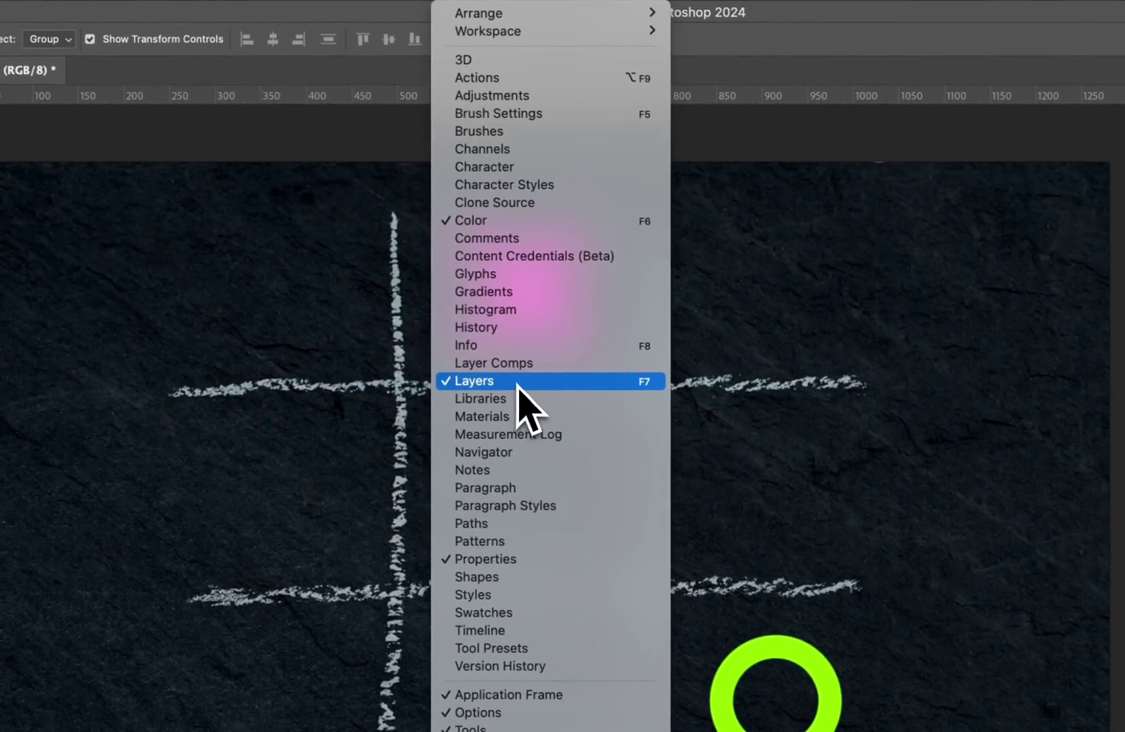
{"action": "left_click", "coordinate": [517, 384]}
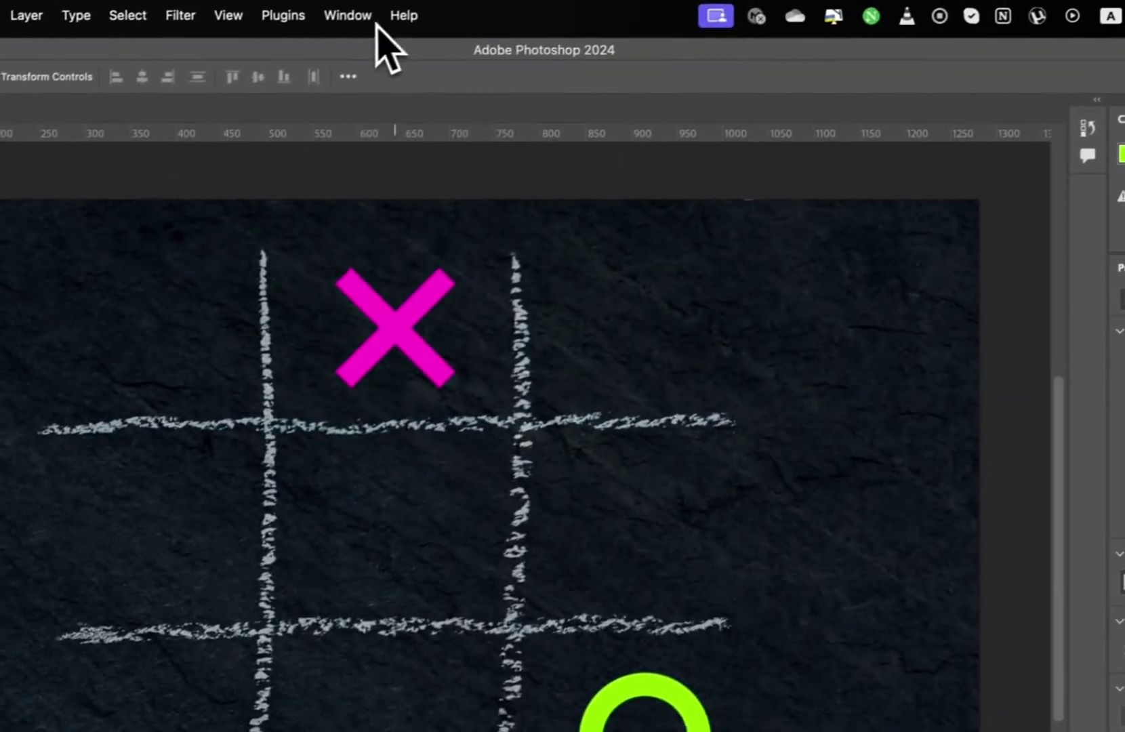
{"action": "left_click", "coordinate": [352, 19]}
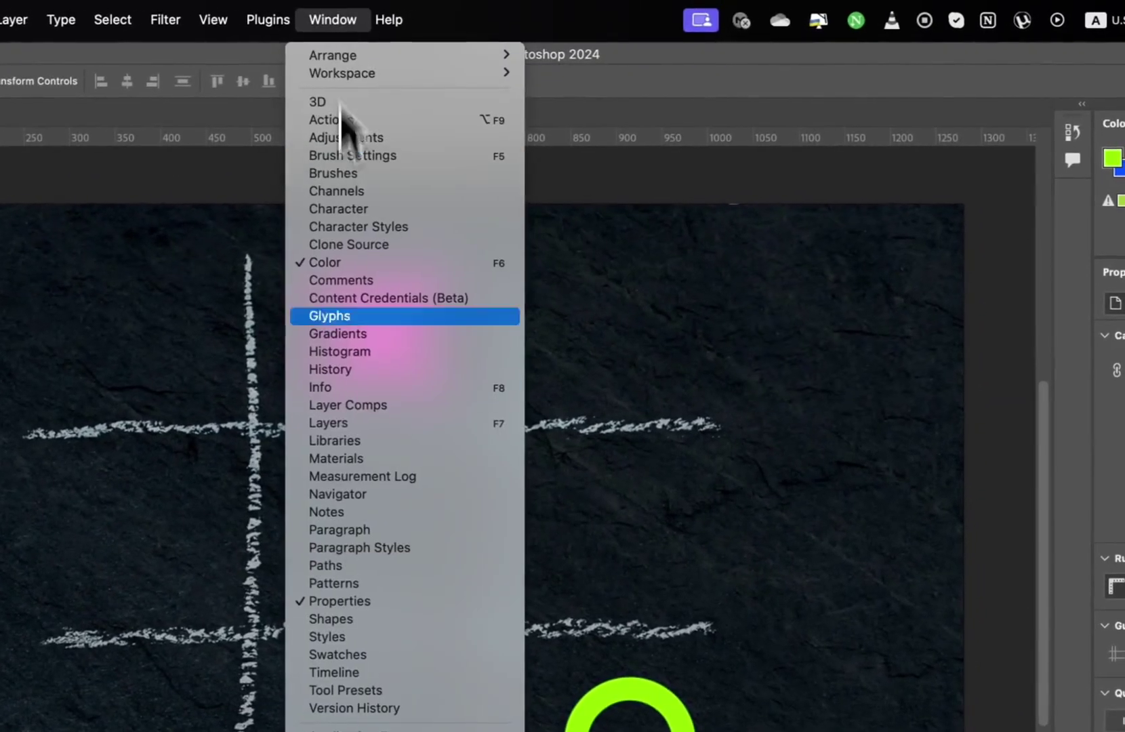
{"action": "left_click", "coordinate": [357, 425]}
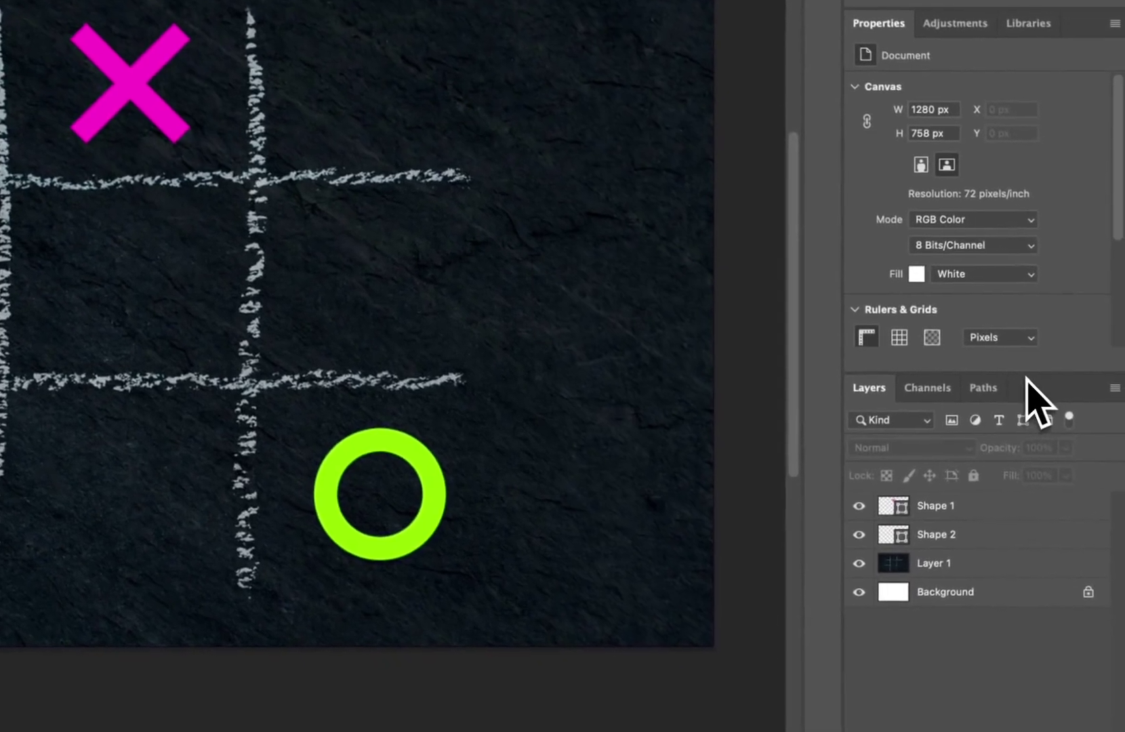
{"action": "mouse_move", "coordinate": [1037, 370]}
{"action": "left_mouse_down"}
{"action": "mouse_move", "coordinate": [1037, 426]}
{"action": "mouse_move", "coordinate": [1036, 345]}
{"action": "left_mouse_up"}
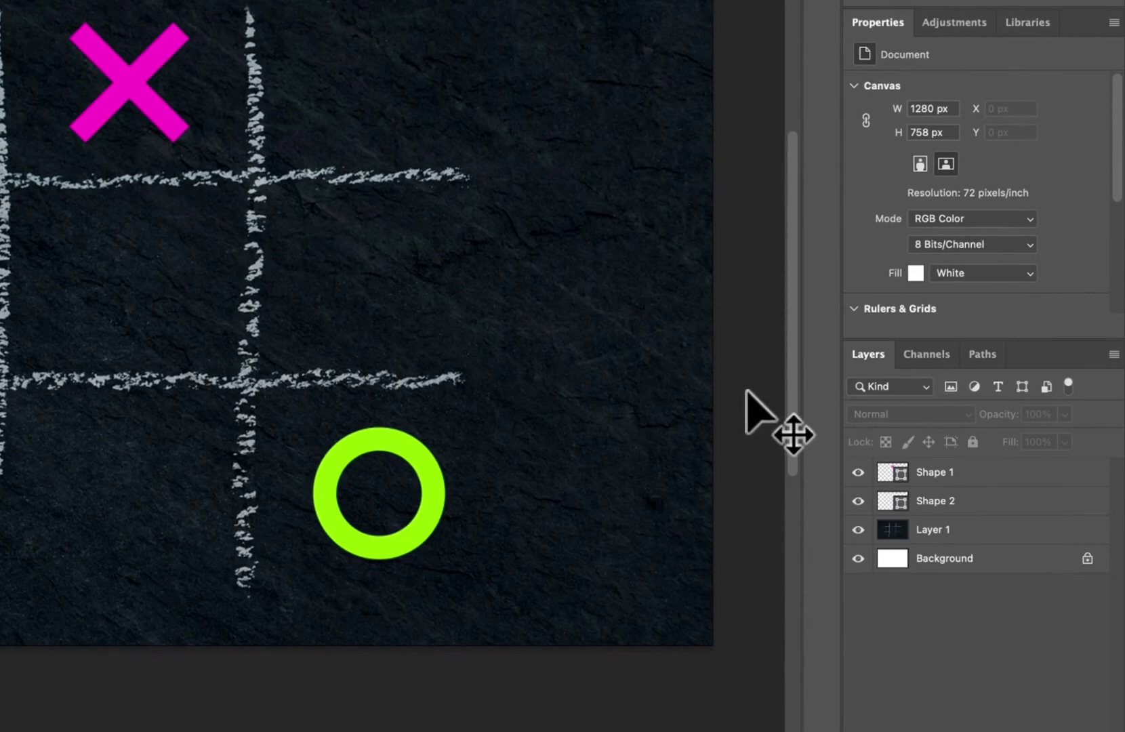
Select the Background layer and Layer 1 in turn, and toggle Layer 1's visibility off and on.
{"action": "left_click", "coordinate": [955, 557]}
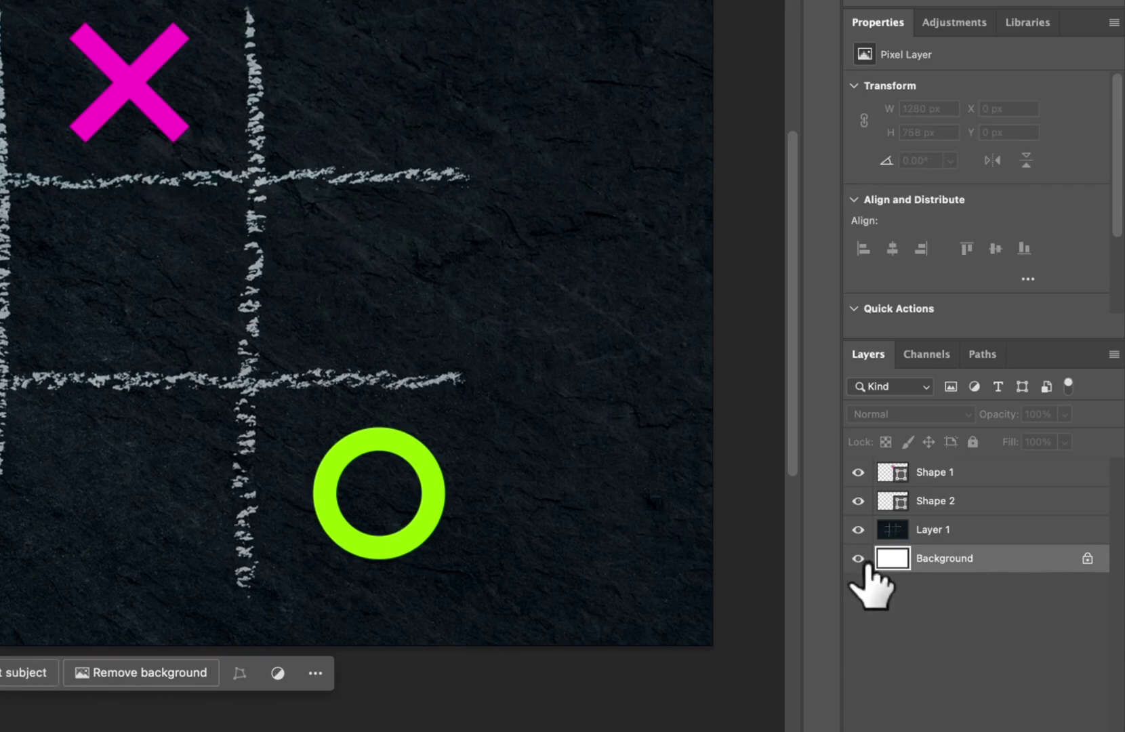
{"action": "left_click", "coordinate": [930, 533]}
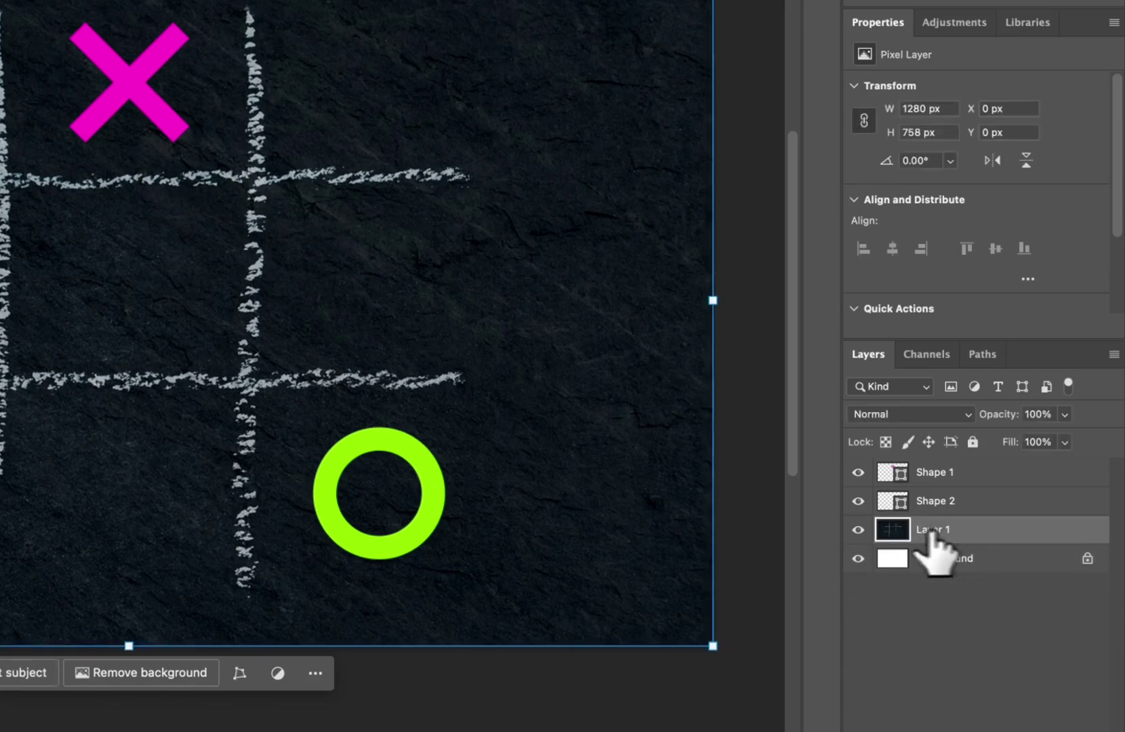
{"action": "left_click", "coordinate": [858, 530]}
{"action": "left_click", "coordinate": [858, 530]}
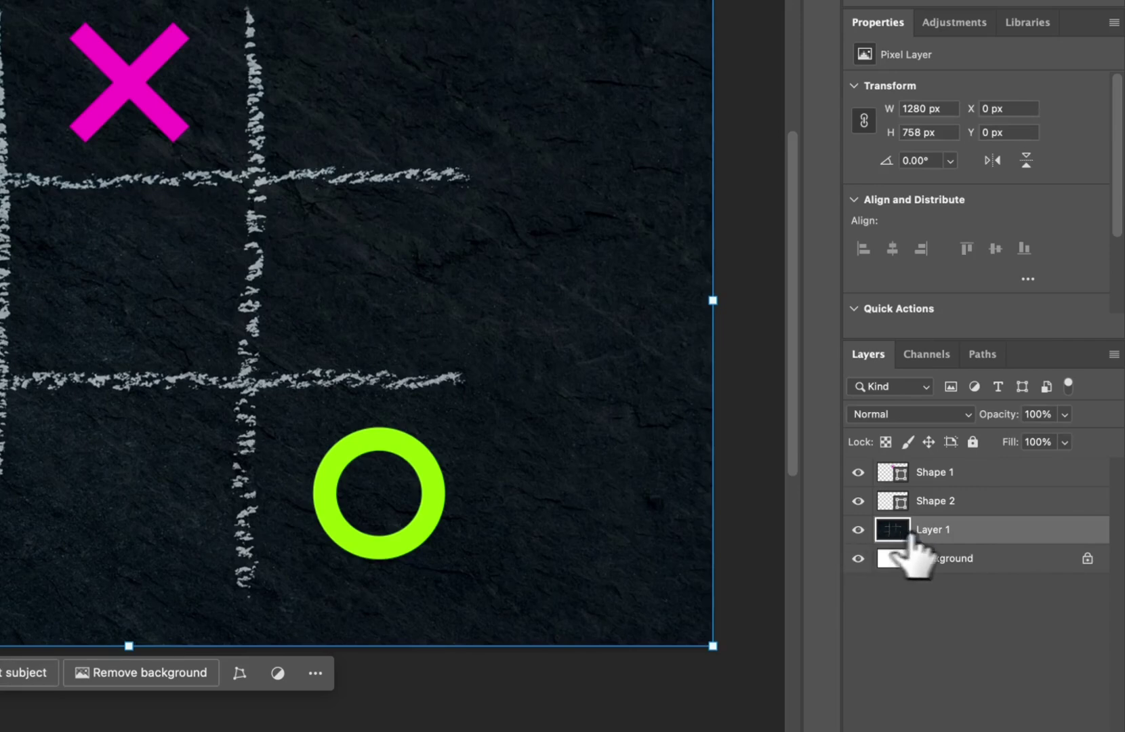
Rename Layer 1 as Base Board and toggle its visibility off and back on.
{"action": "left_click", "coordinate": [942, 534]}
{"action": "type", "text": "Base Board"}
{"action": "key", "text": "Return"}
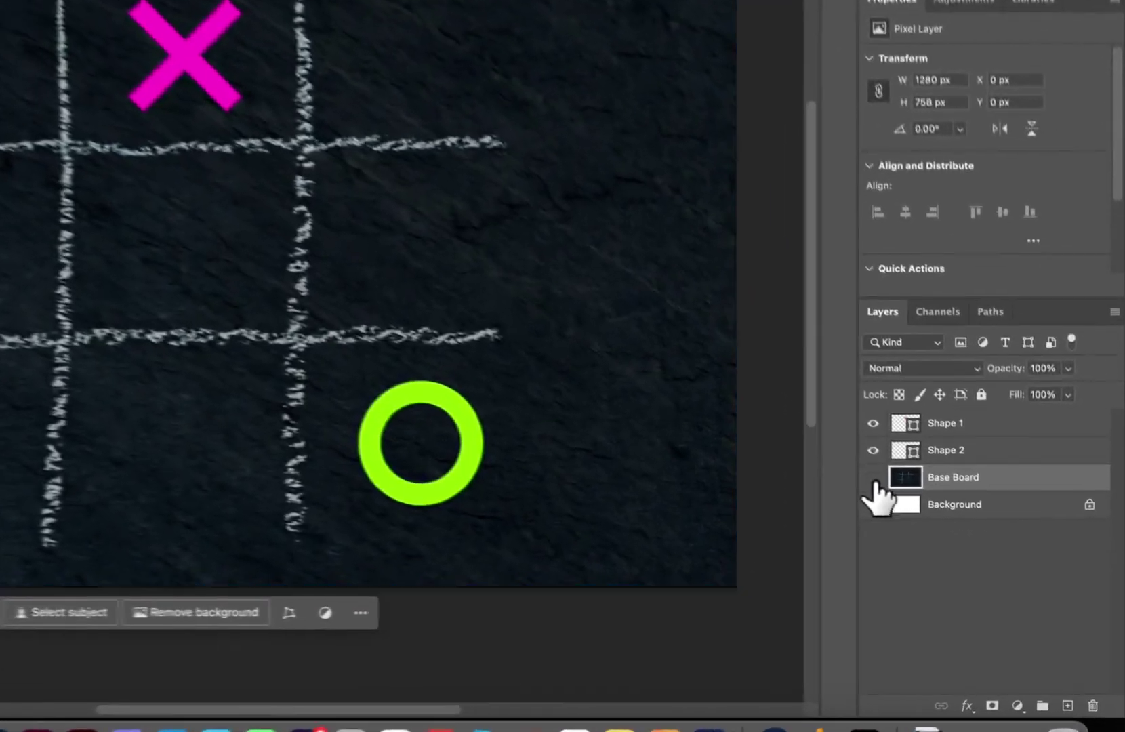
{"action": "left_click", "coordinate": [947, 518]}
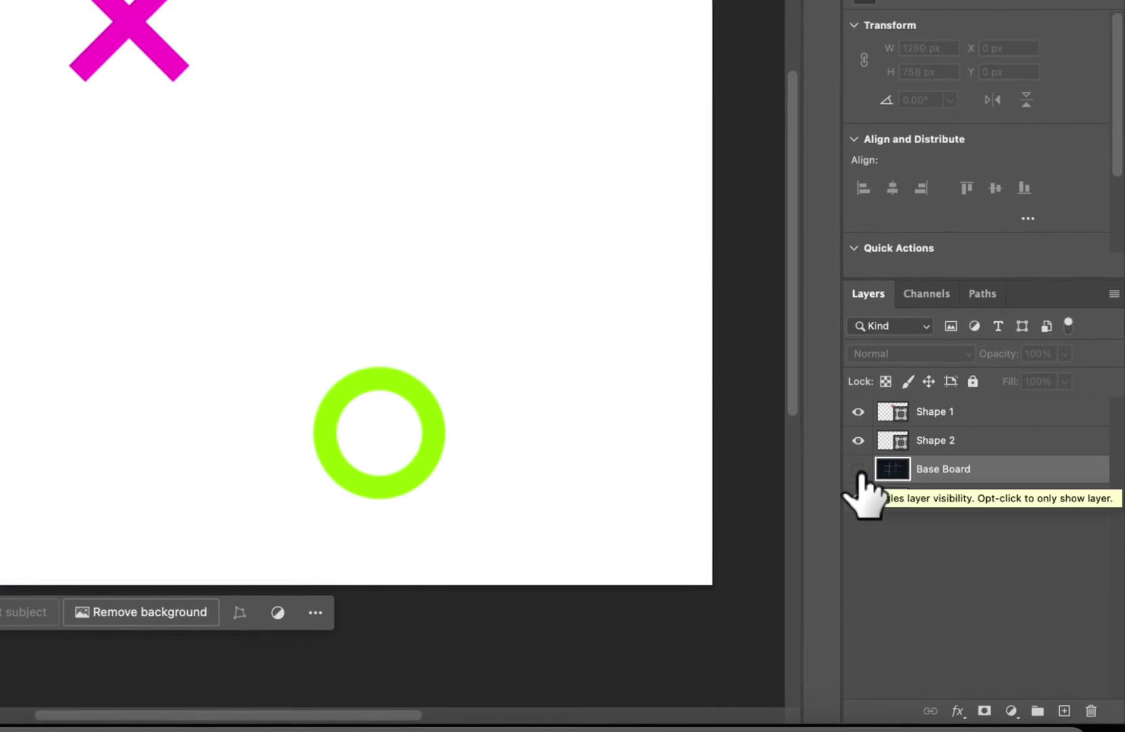
{"action": "left_click", "coordinate": [858, 469]}
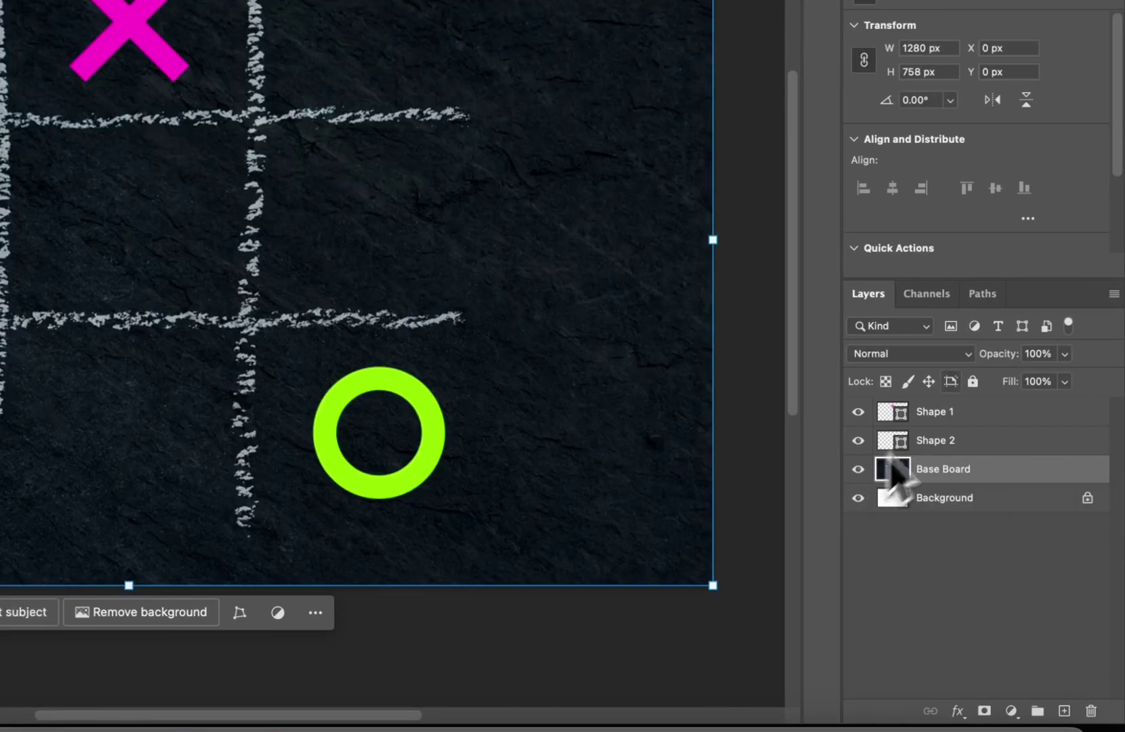
Rename the green ring's layer, Shape 2, as Circle Box and clear the selection.
{"action": "left_click", "coordinate": [957, 445]}
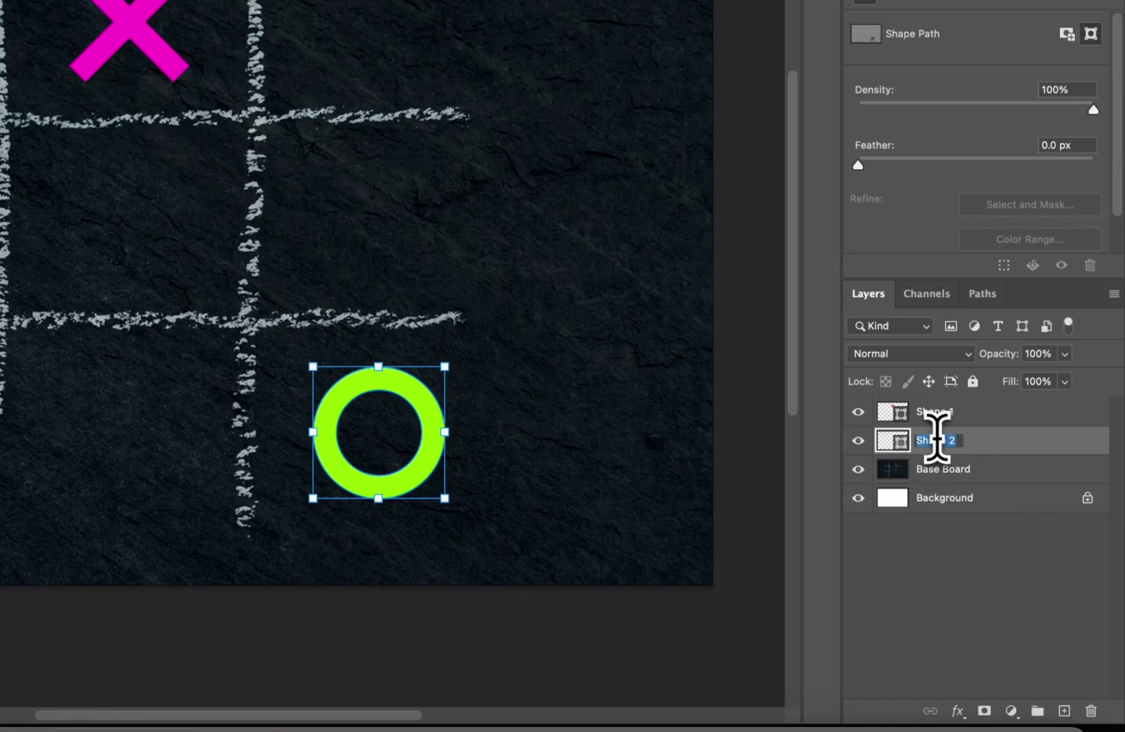
{"action": "left_click", "coordinate": [937, 439]}
{"action": "type", "text": "Ov"}
{"action": "key", "text": "BackSpace"}
{"action": "key", "text": "BackSpace"}
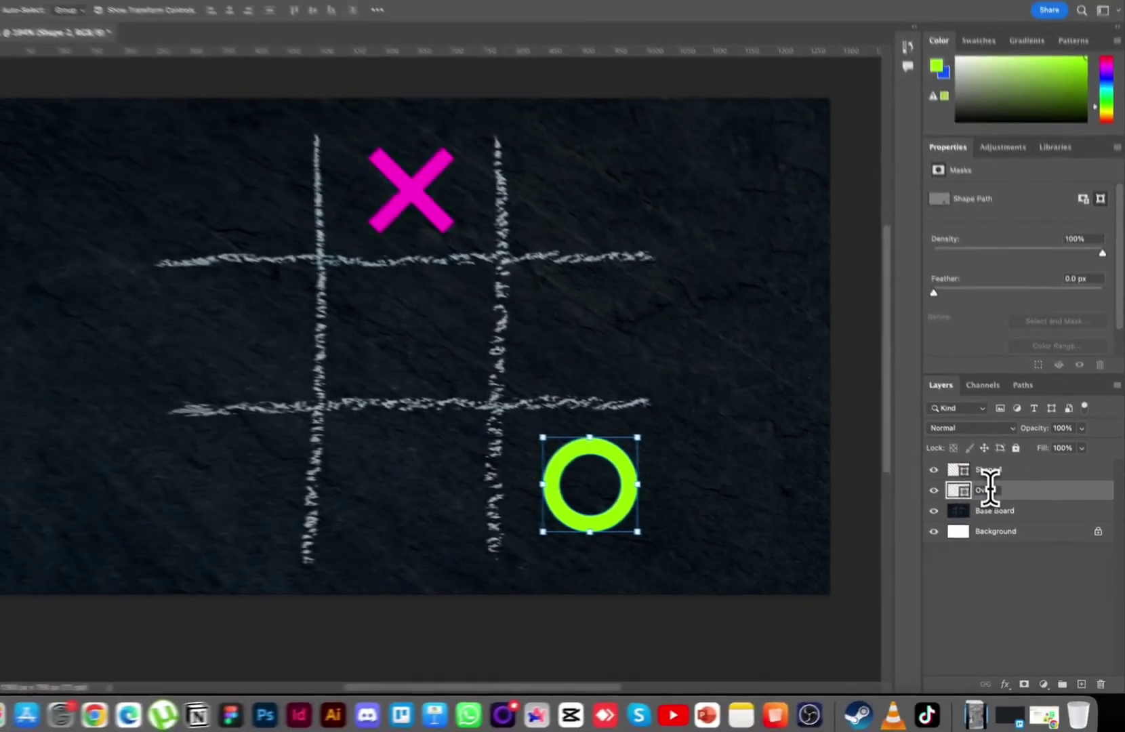
{"action": "type", "text": "Circle Box"}
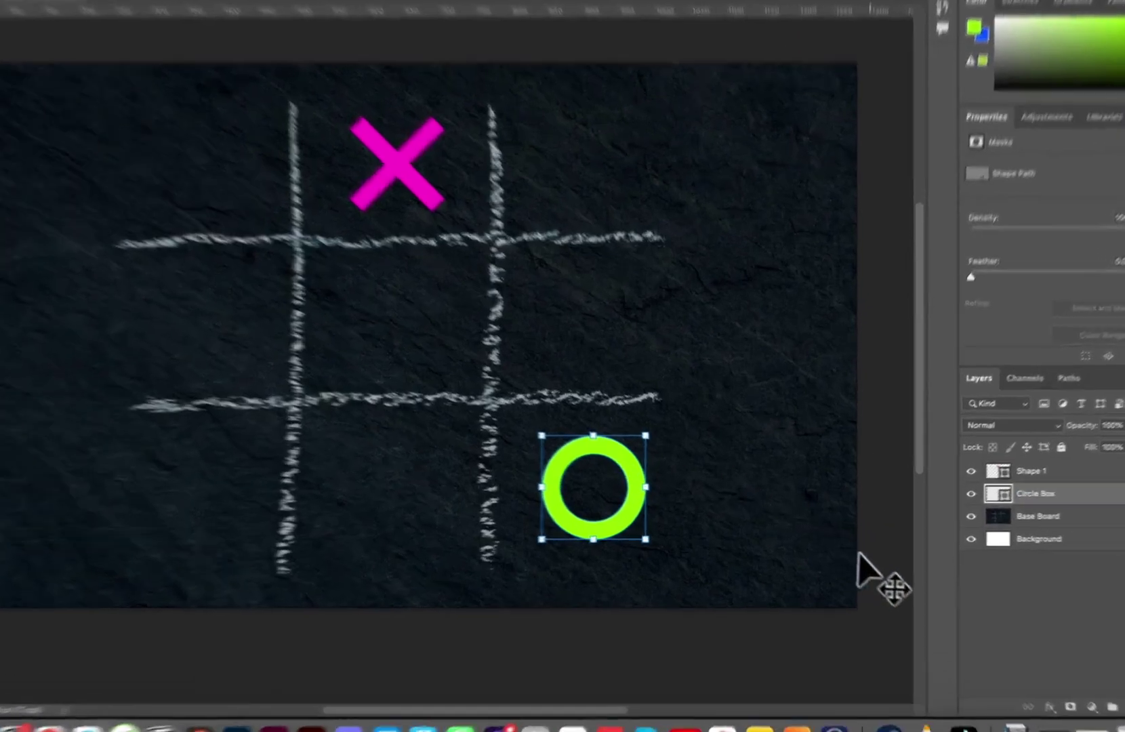
{"action": "left_click", "coordinate": [855, 552]}
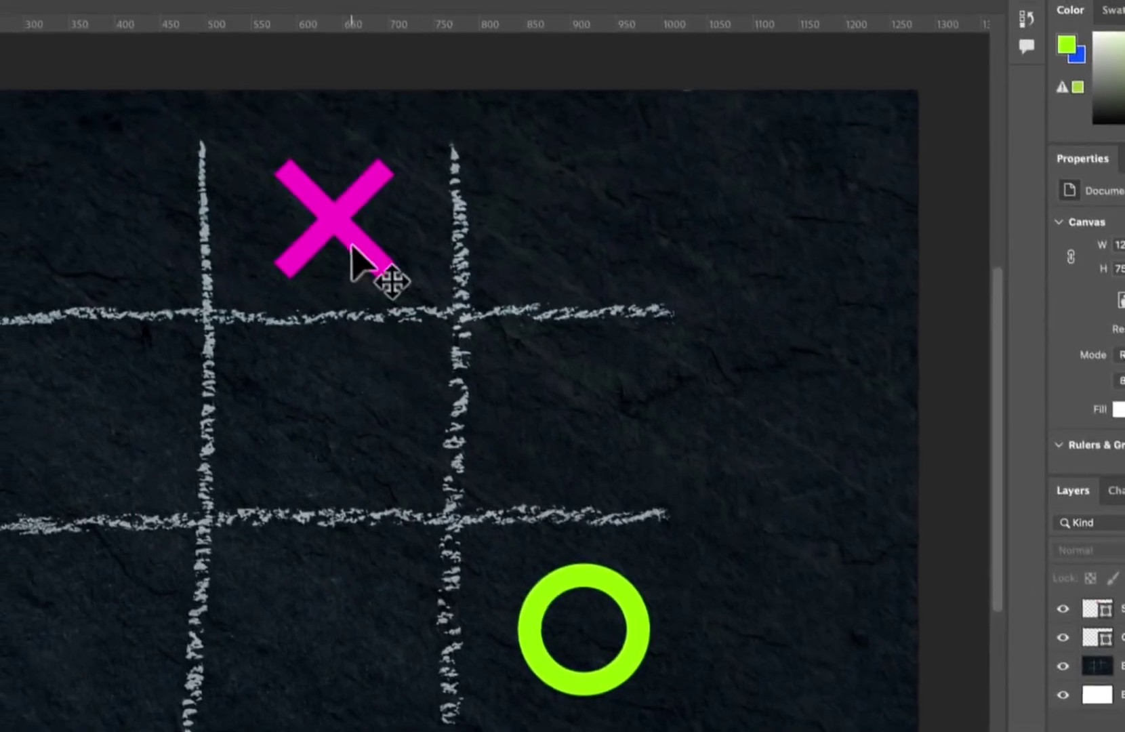
Rename the pink cross's layer, Shape 1, as Cross Box and clear the selection.
{"action": "left_click", "coordinate": [332, 120]}
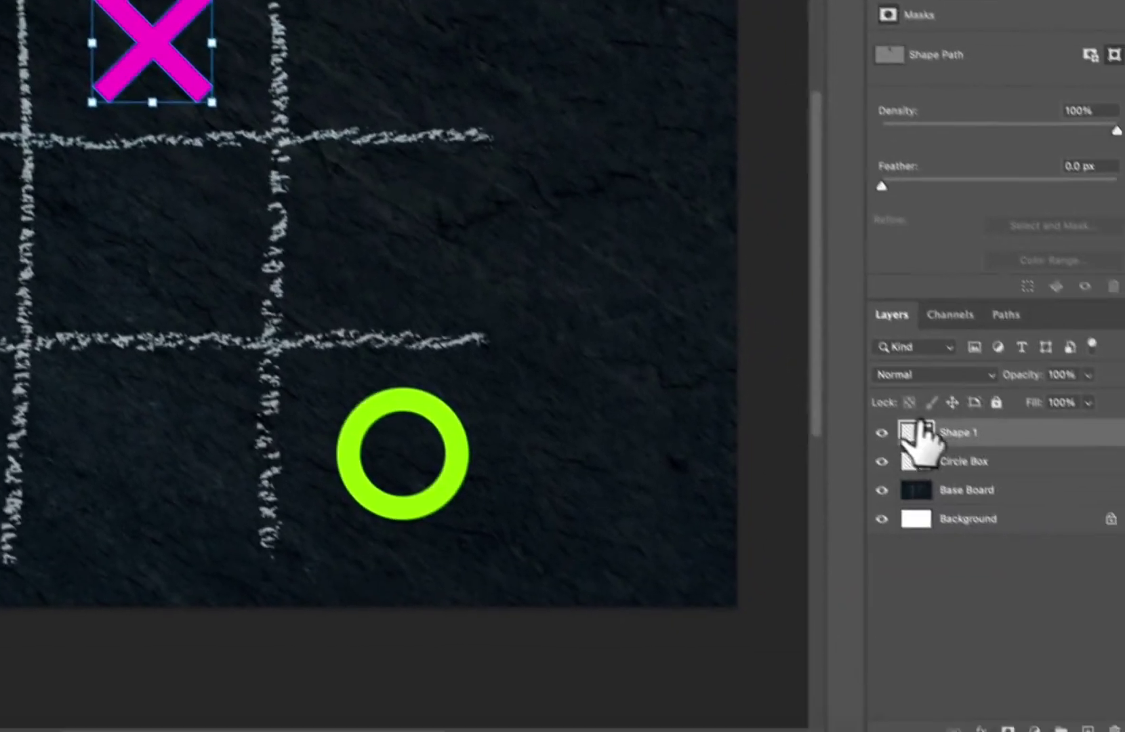
{"action": "double_click", "coordinate": [956, 432]}
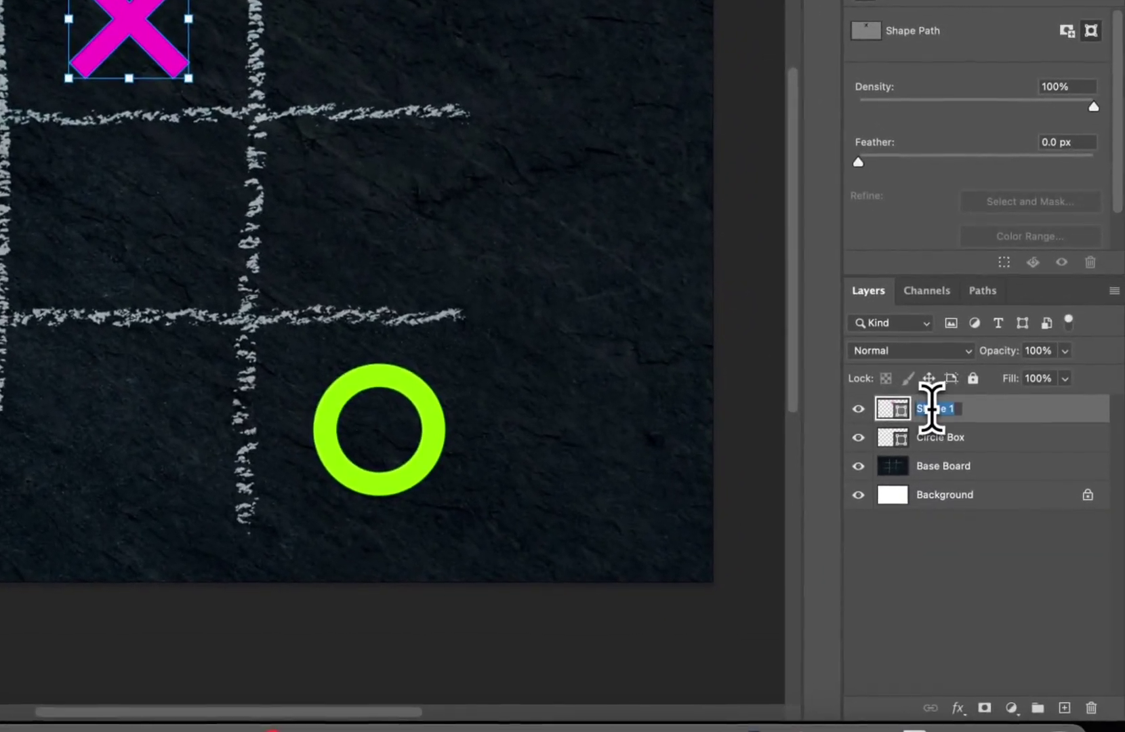
{"action": "type", "text": "C"}
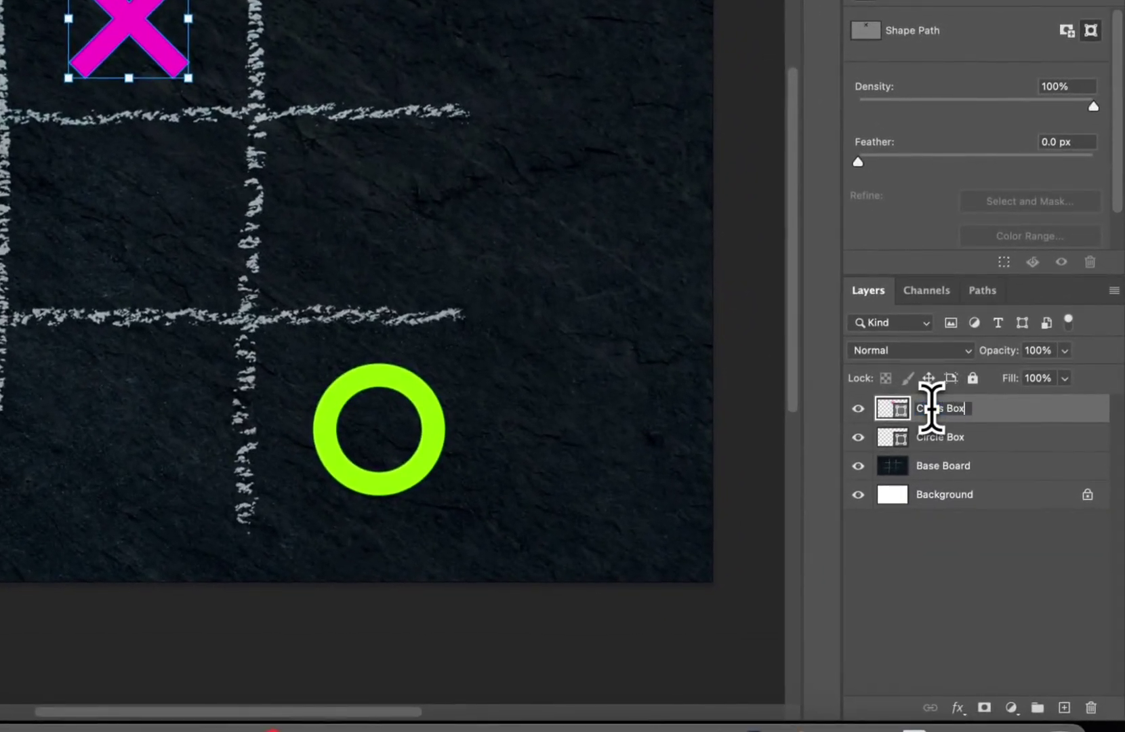
{"action": "type", "text": "ross Box"}
{"action": "key", "text": "Return"}
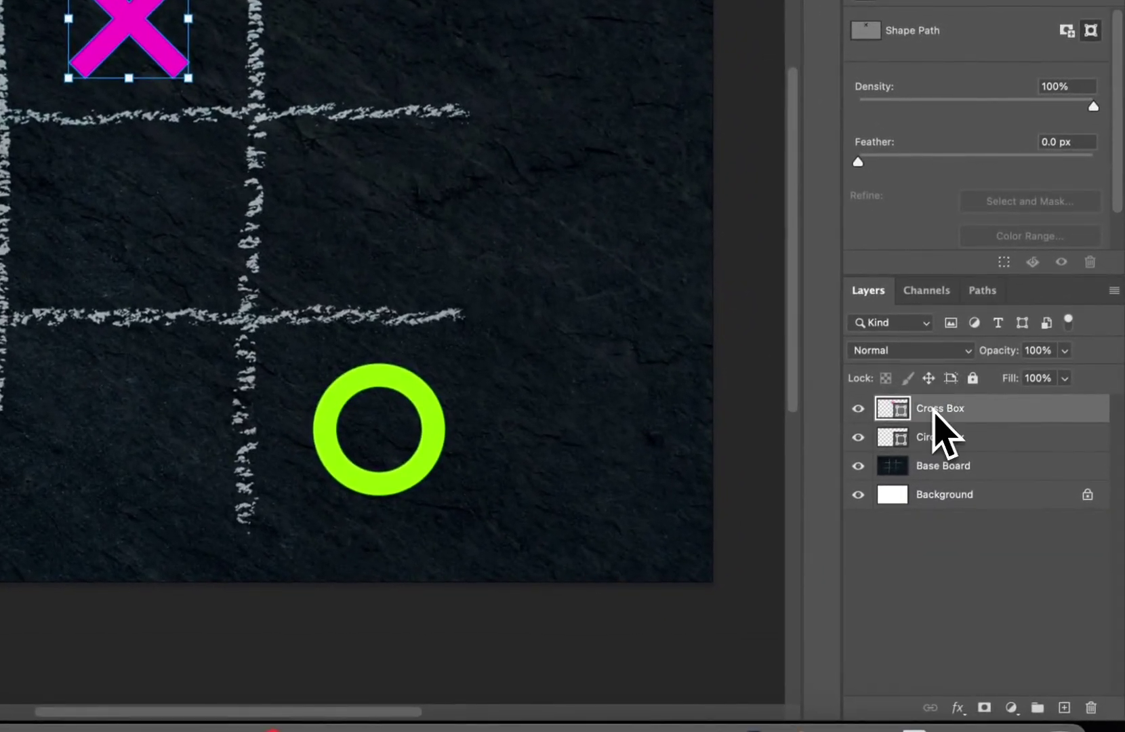
{"action": "left_click", "coordinate": [742, 362]}
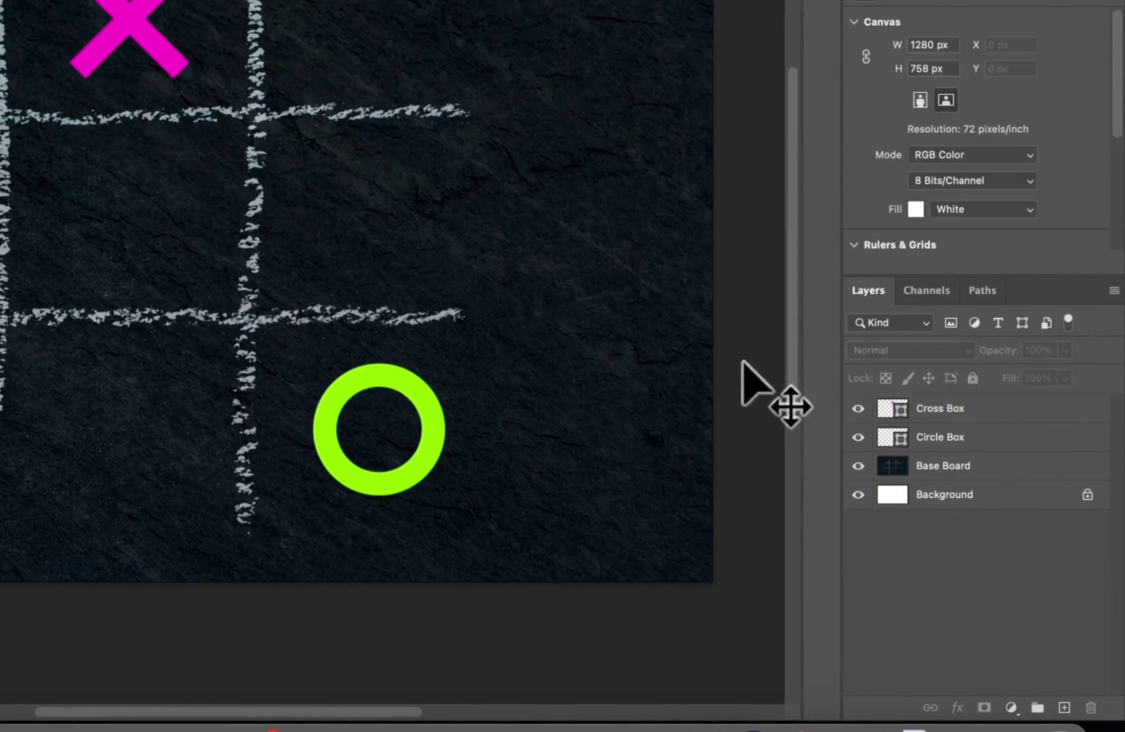
Select the Background layer, deselect it, box-select the board, cross and ring together on the canvas, and clear the selection.
{"action": "left_click", "coordinate": [967, 497]}
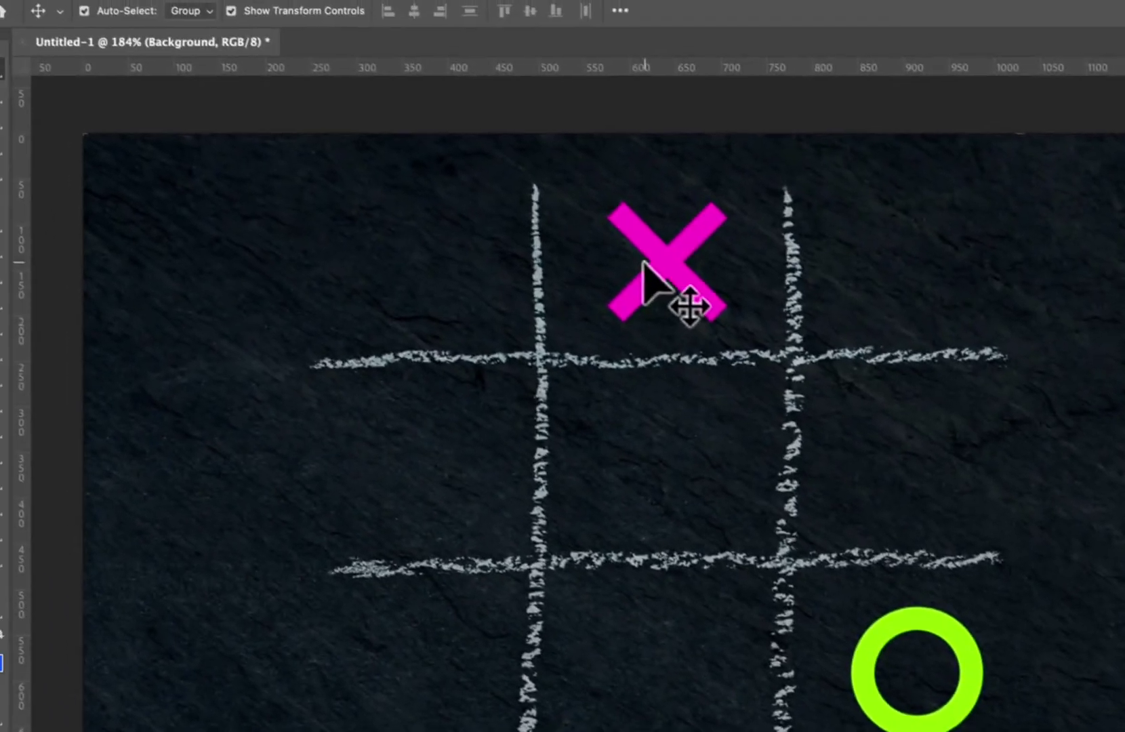
{"action": "left_click", "coordinate": [340, 121]}
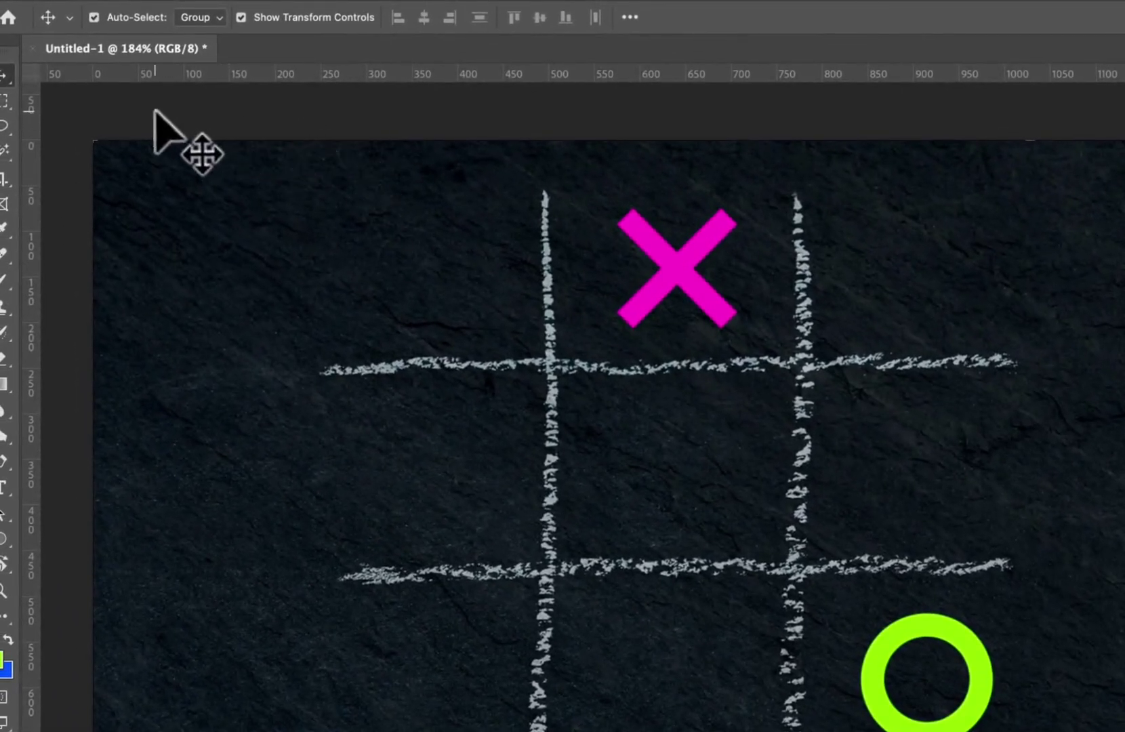
{"action": "left_click_drag", "start_coordinate": [156, 111], "coordinate": [796, 579]}
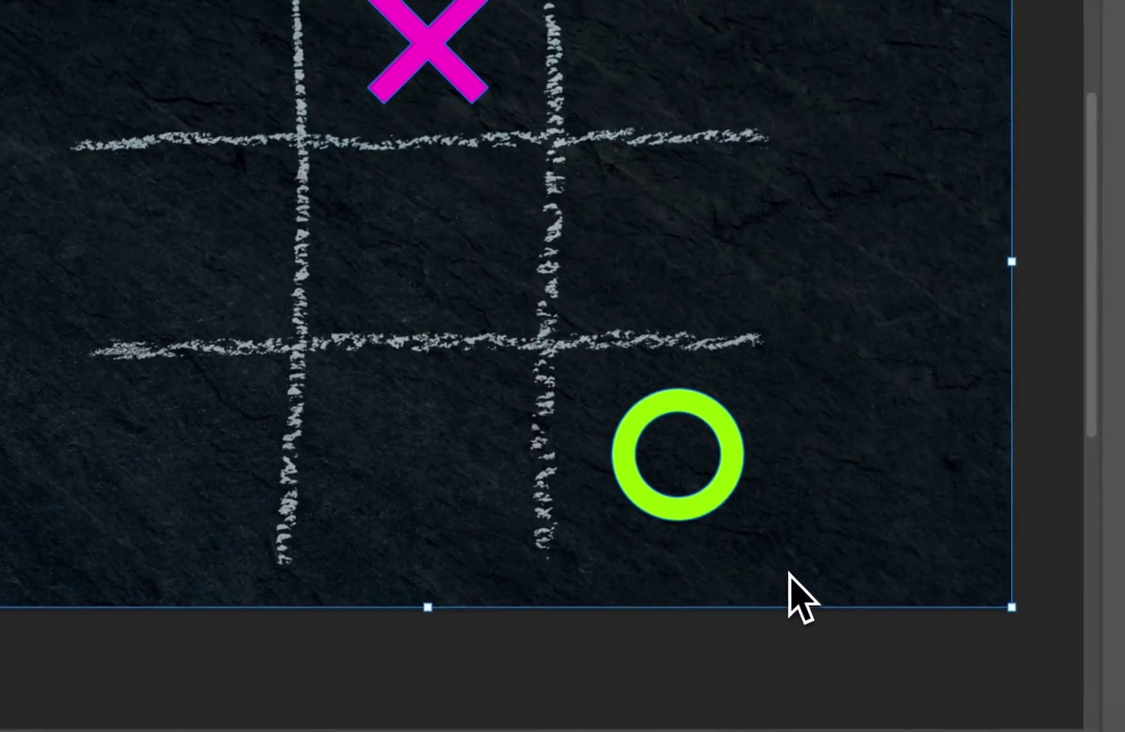
{"action": "left_click", "coordinate": [806, 660]}
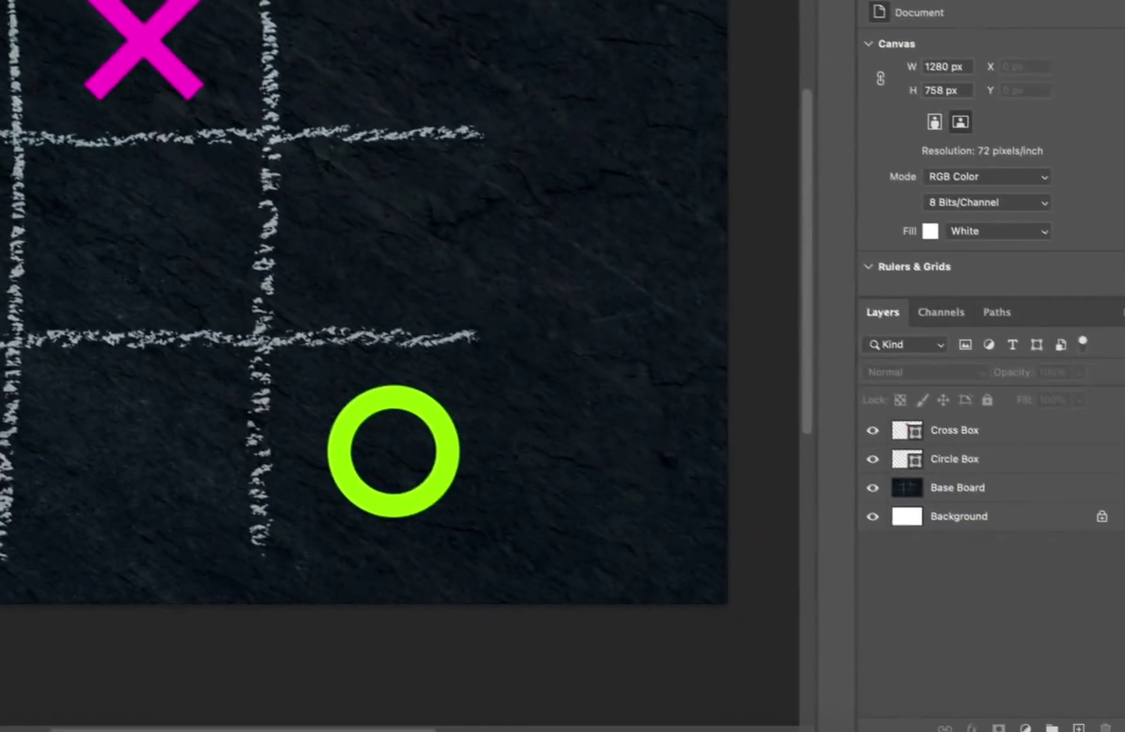
Select the Cross Box, Circle Box, Base Board and Background layers one after another, and clear the selection.
{"action": "left_click", "coordinate": [968, 430]}
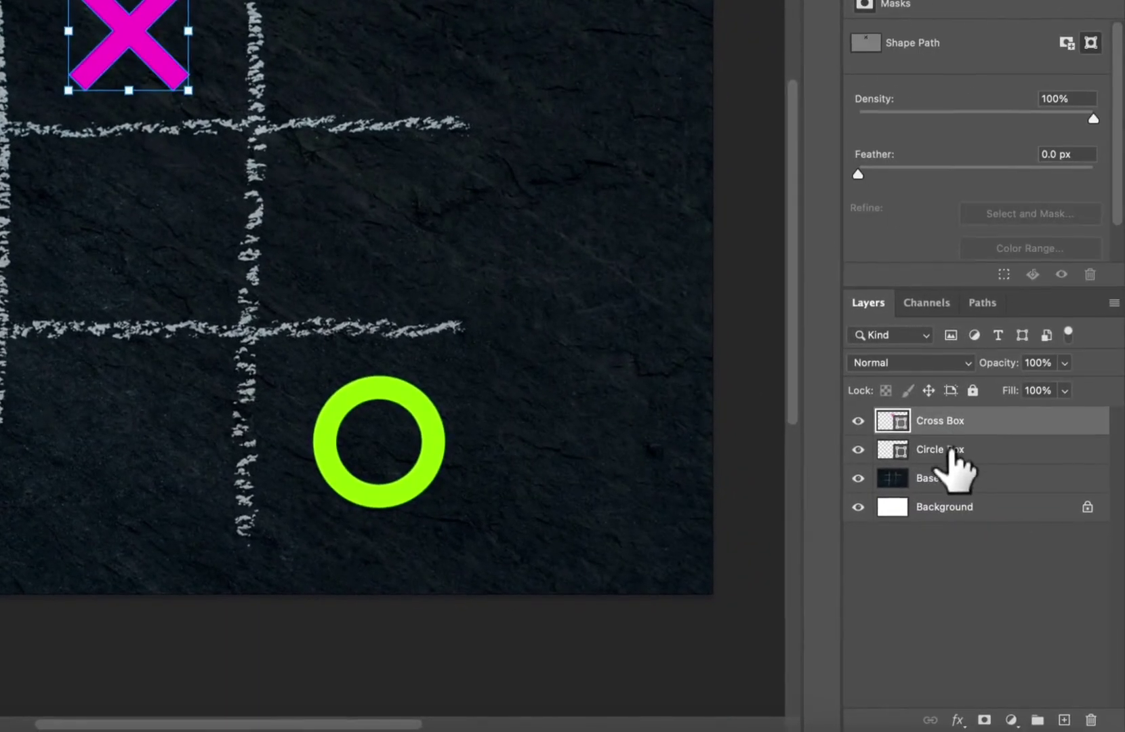
{"action": "left_click", "coordinate": [966, 458]}
{"action": "left_click", "coordinate": [951, 482]}
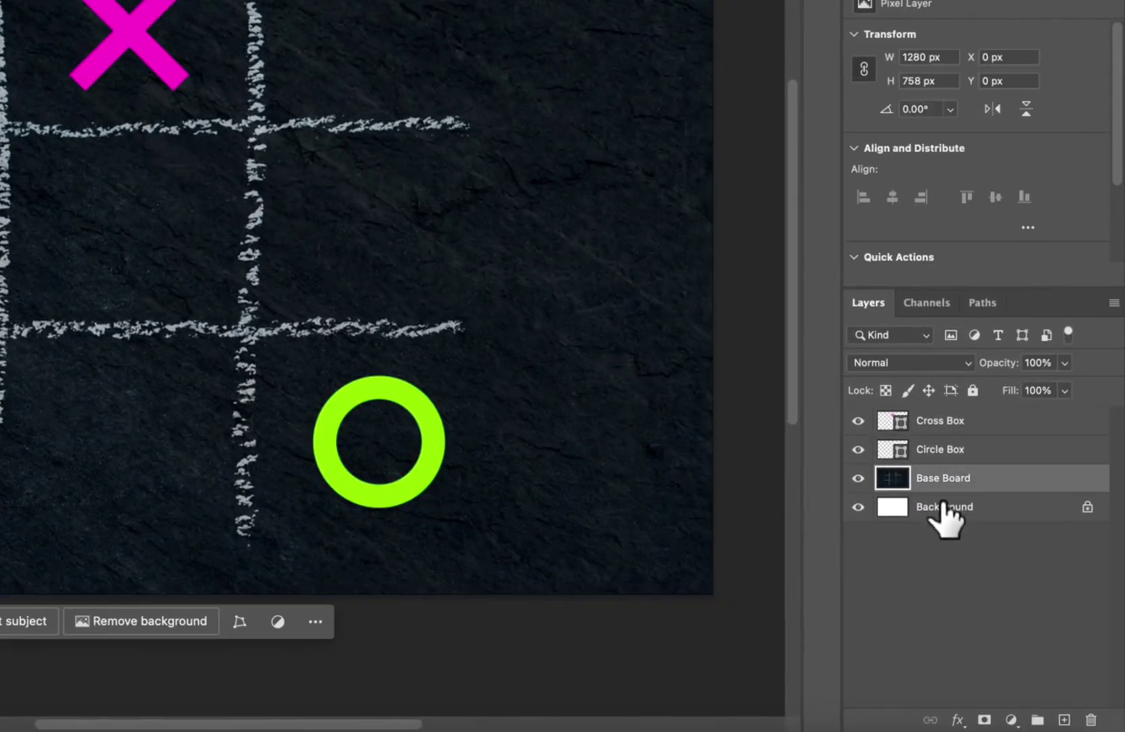
{"action": "left_click", "coordinate": [934, 507]}
{"action": "left_click", "coordinate": [726, 506]}
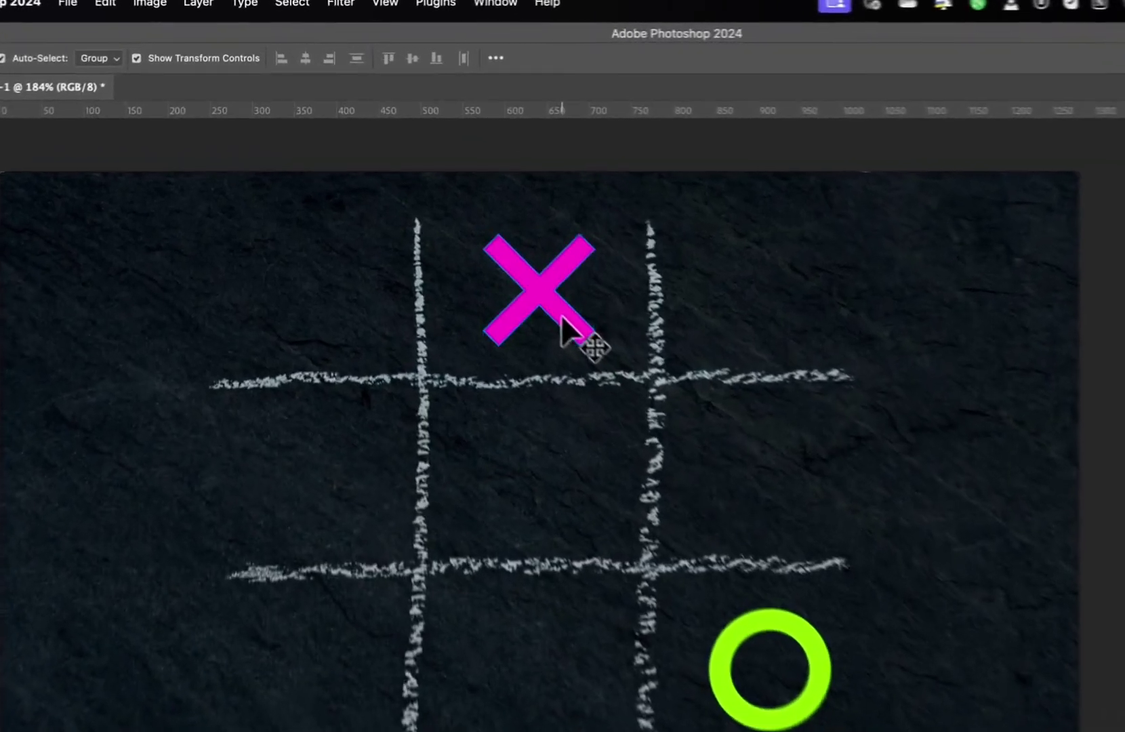
Select the pink cross on the canvas, deselect it, and select the Circle Box and Base Board layers in turn.
{"action": "left_click", "coordinate": [480, 243]}
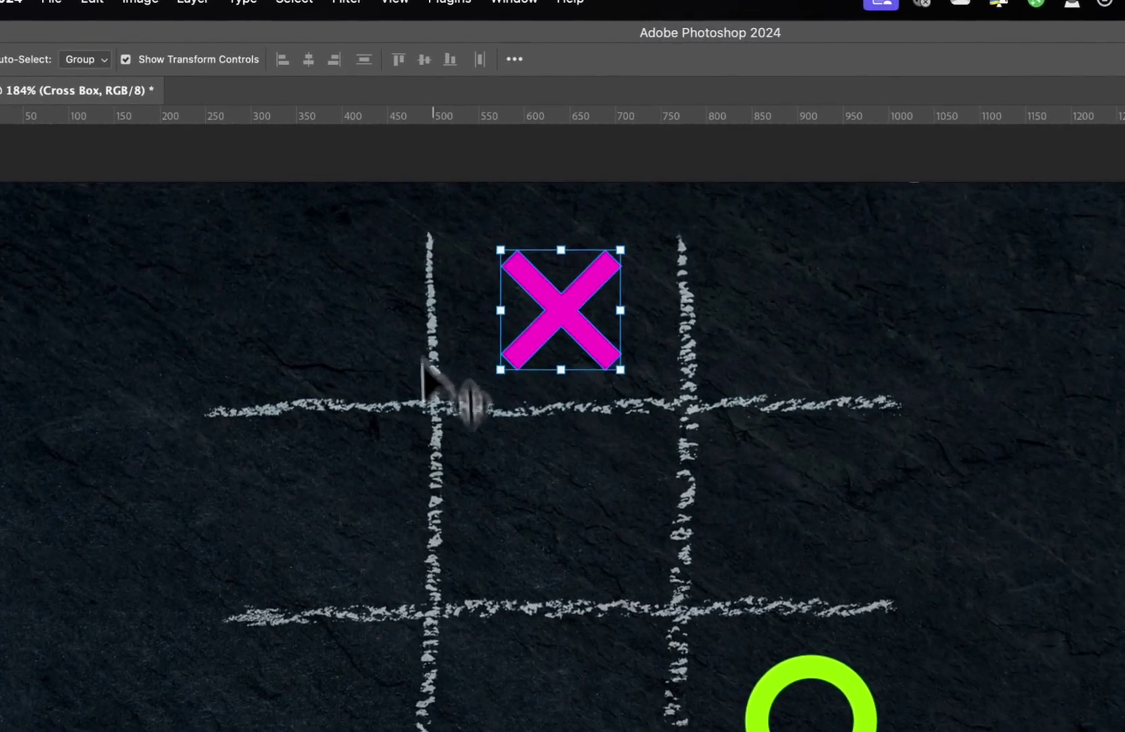
{"action": "left_click", "coordinate": [434, 159]}
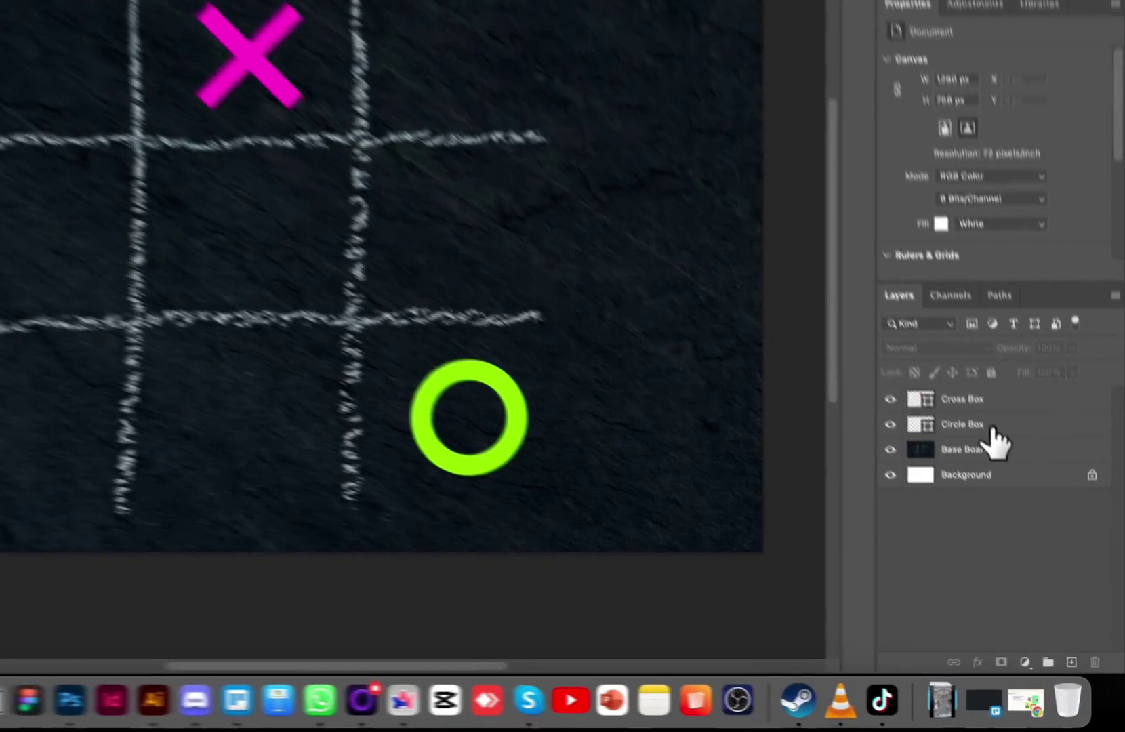
{"action": "left_click", "coordinate": [1024, 501]}
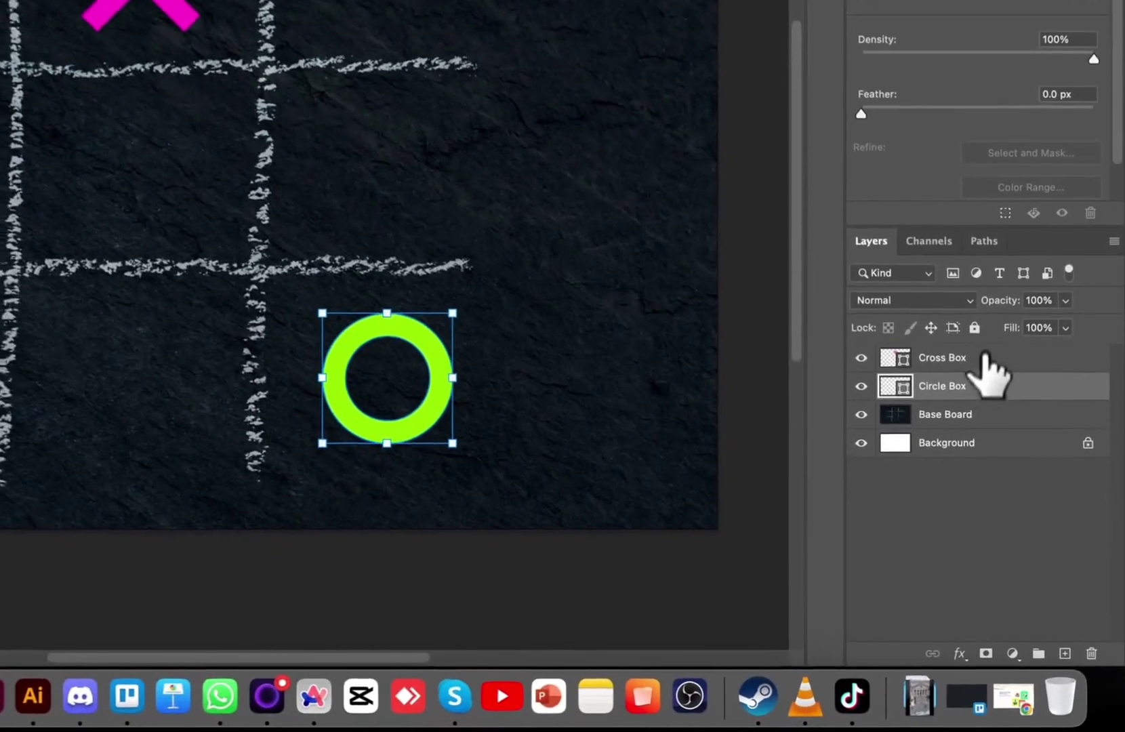
{"action": "left_click", "coordinate": [1023, 482]}
{"action": "left_click", "coordinate": [970, 383]}
{"action": "left_click", "coordinate": [970, 412]}
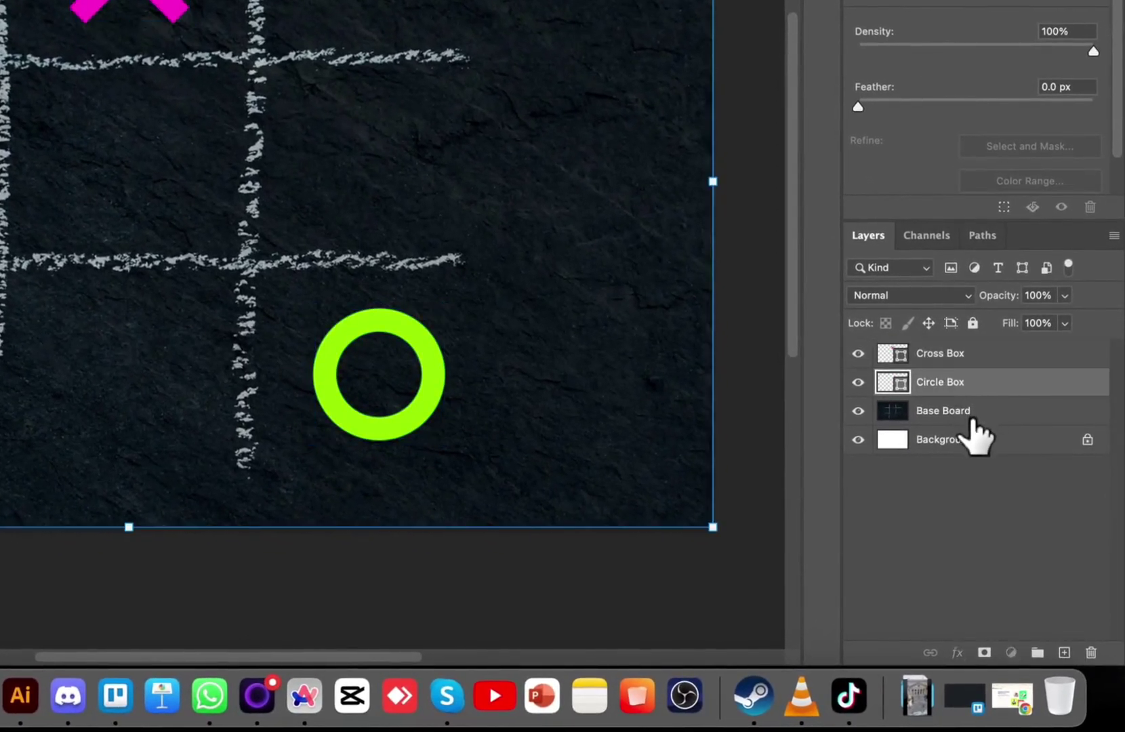
Fill the green ring on the Circle Box layer with white.
{"action": "left_click", "coordinate": [875, 527]}
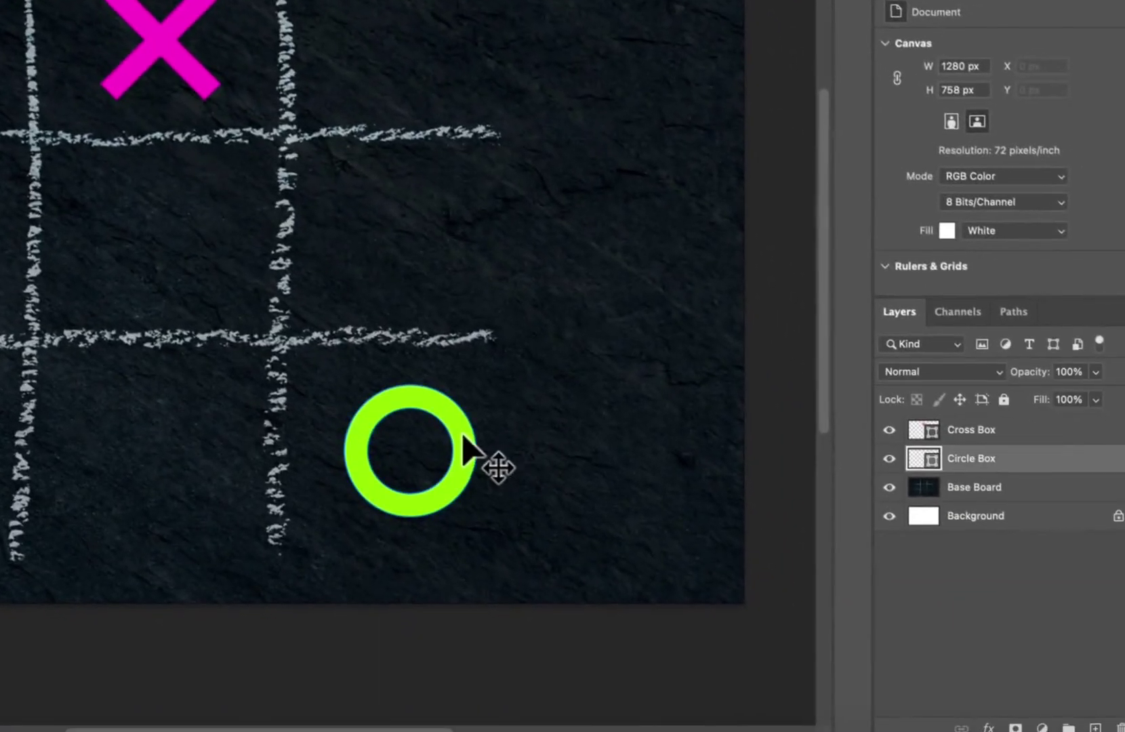
{"action": "left_click", "coordinate": [720, 659]}
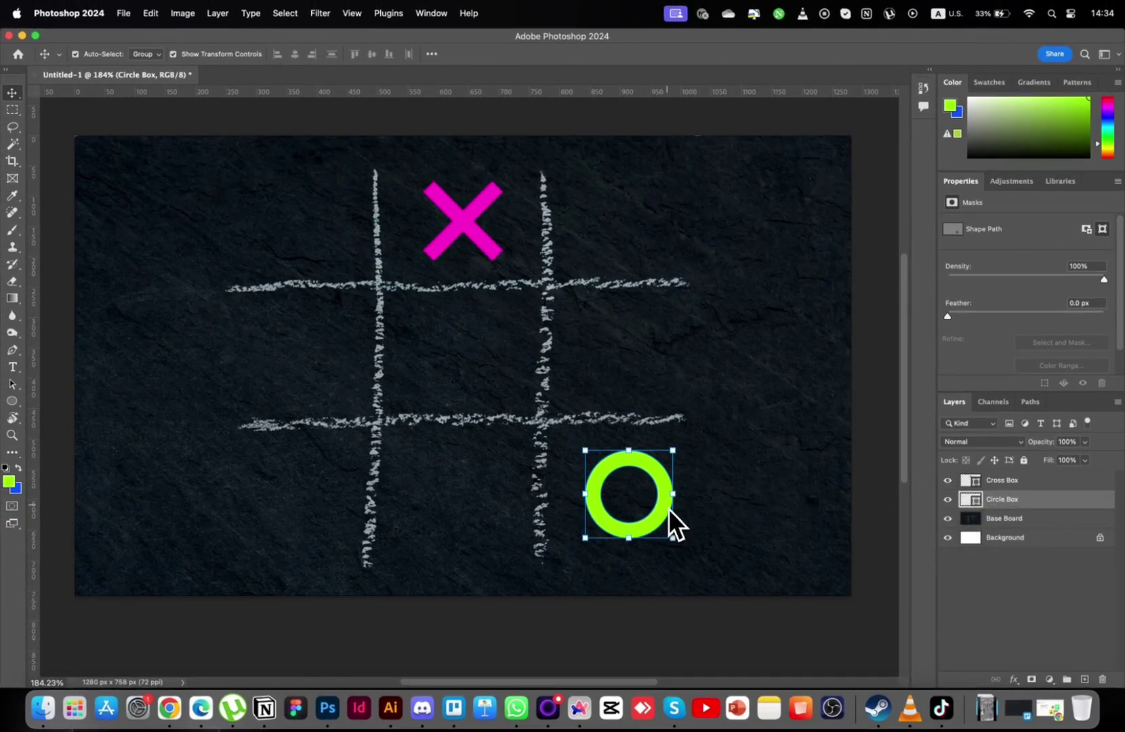
{"action": "left_click_drag", "start_coordinate": [644, 527], "coordinate": [735, 530]}
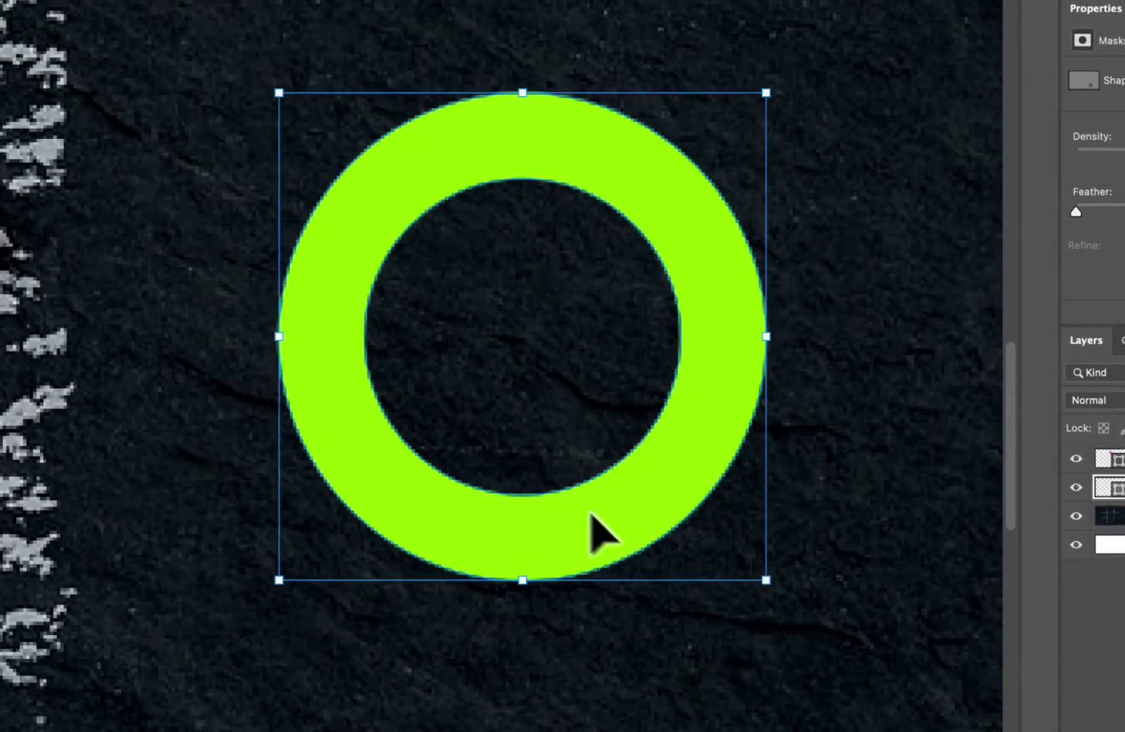
{"action": "left_click", "coordinate": [798, 647]}
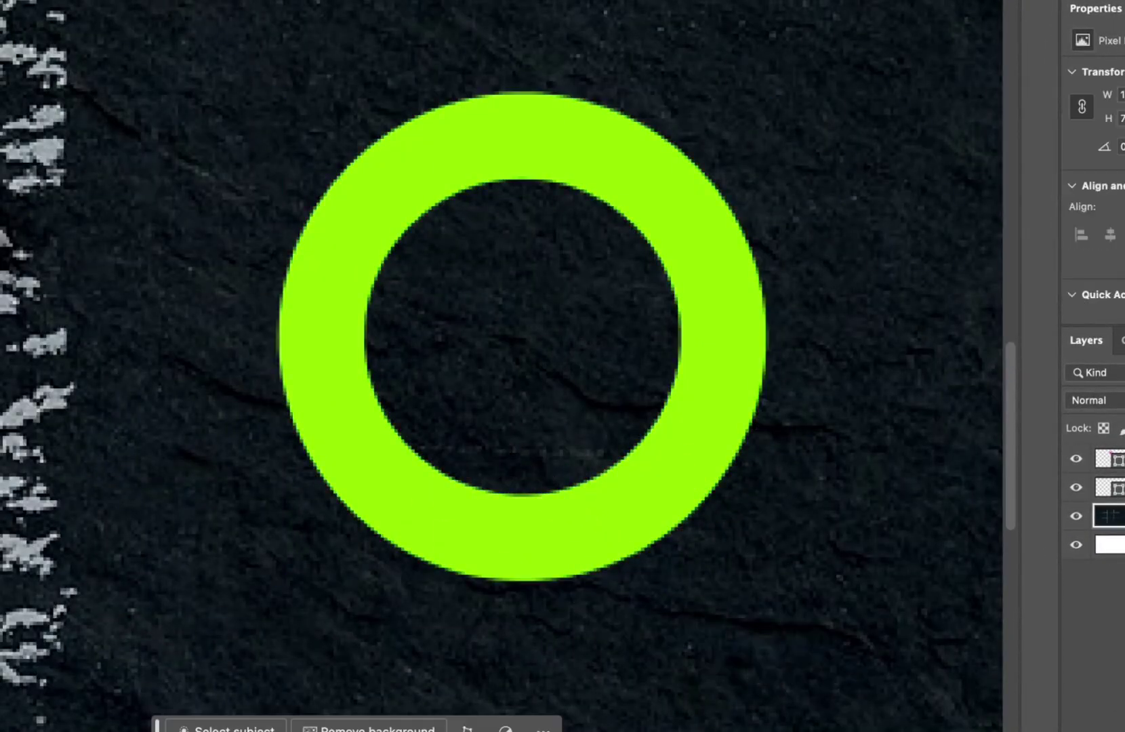
{"action": "left_click", "coordinate": [691, 485]}
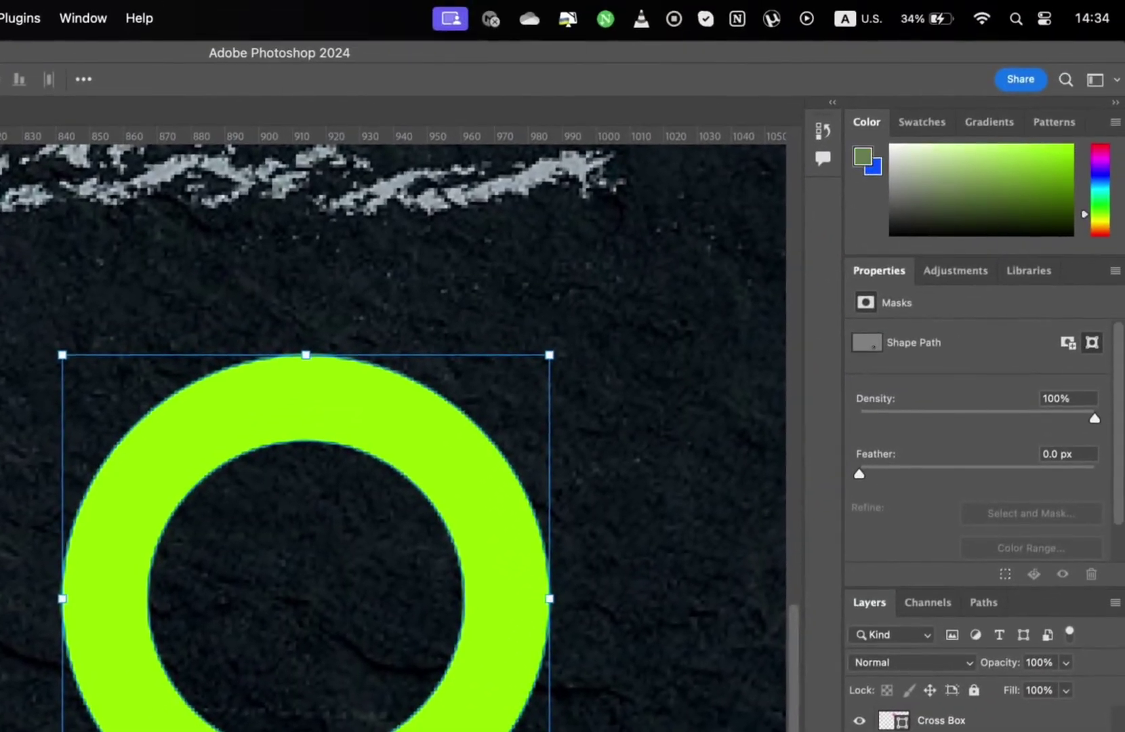
{"action": "left_click_drag", "start_coordinate": [968, 184], "coordinate": [912, 158]}
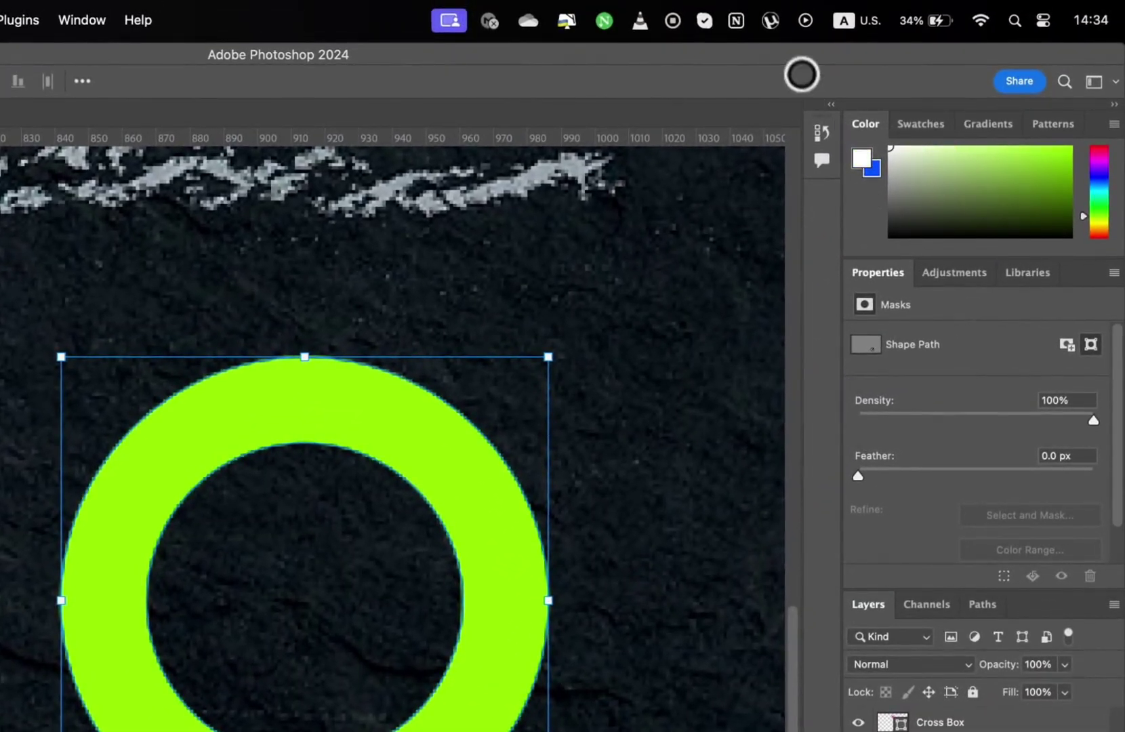
{"action": "key", "text": "alt+BackSpace"}
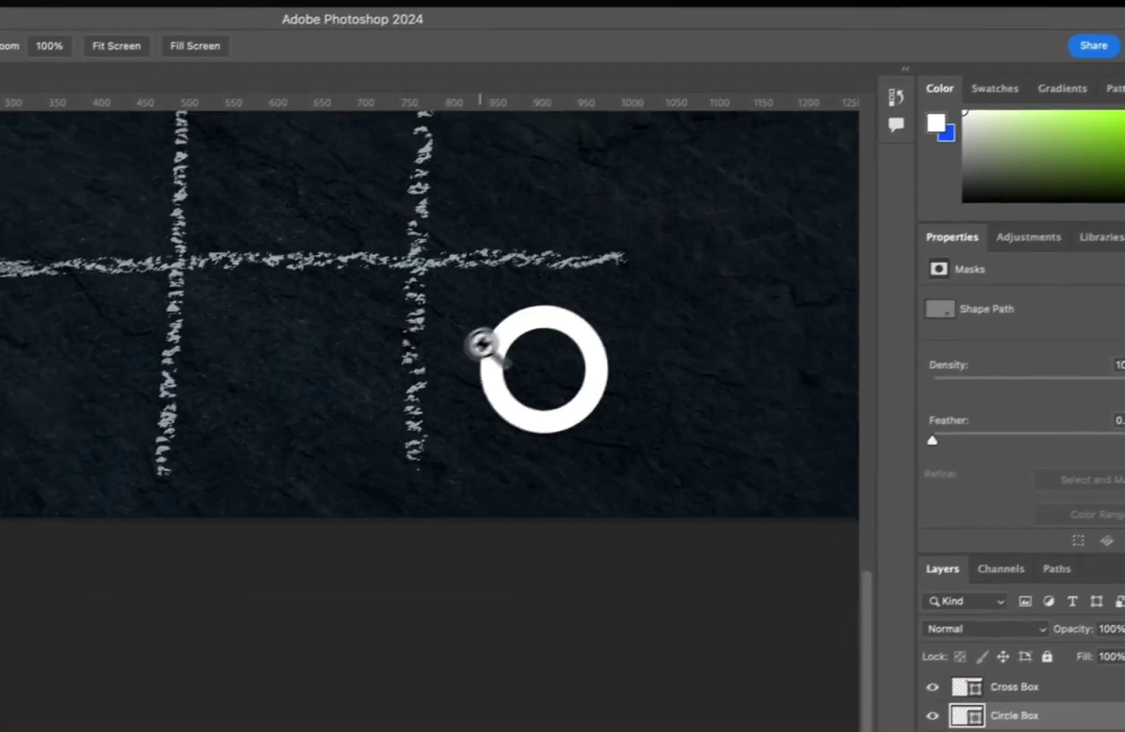
Try a dark grey fill on the pink cross, and fill the Cross Box shape with yellow instead.
{"action": "left_click_drag", "start_coordinate": [482, 343], "coordinate": [450, 342]}
{"action": "left_click_drag", "start_coordinate": [516, 220], "coordinate": [476, 399]}
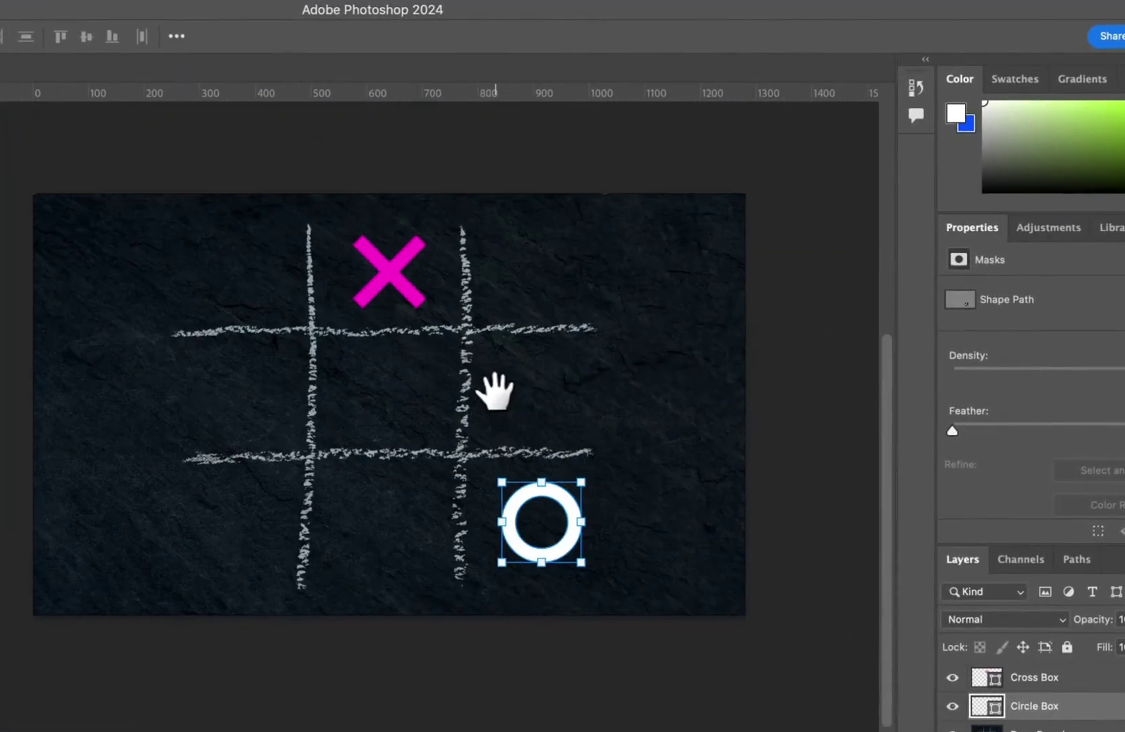
{"action": "left_click", "coordinate": [413, 307]}
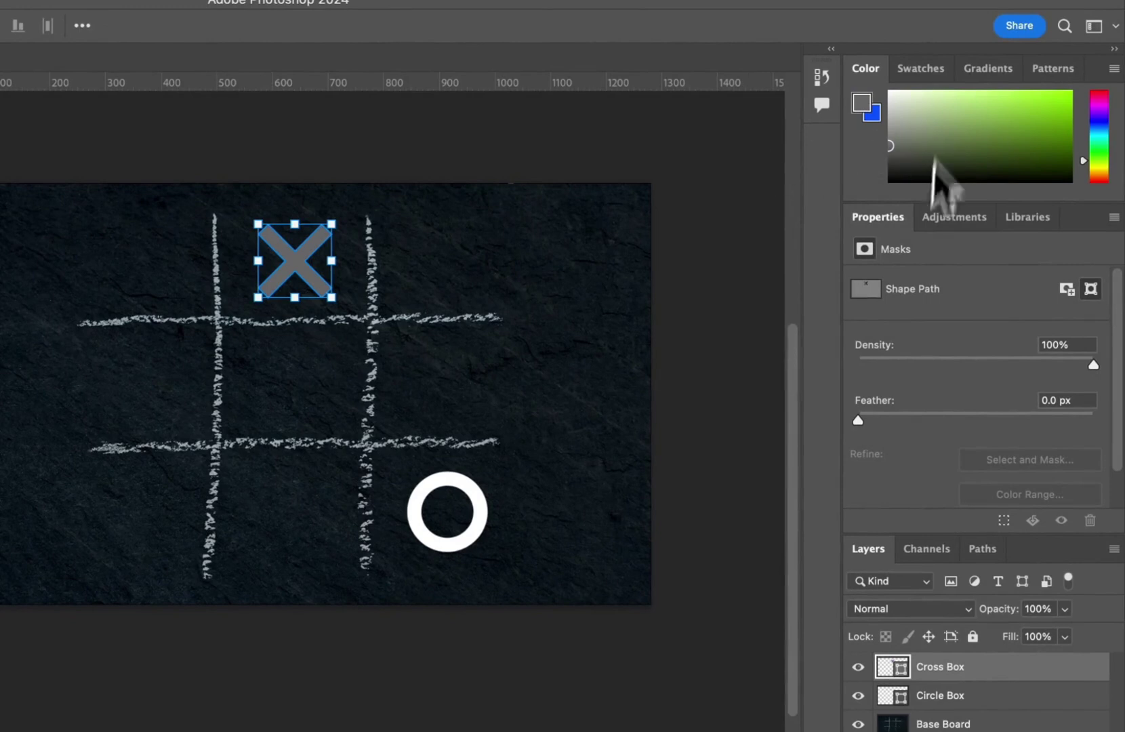
{"action": "left_click", "coordinate": [723, 460]}
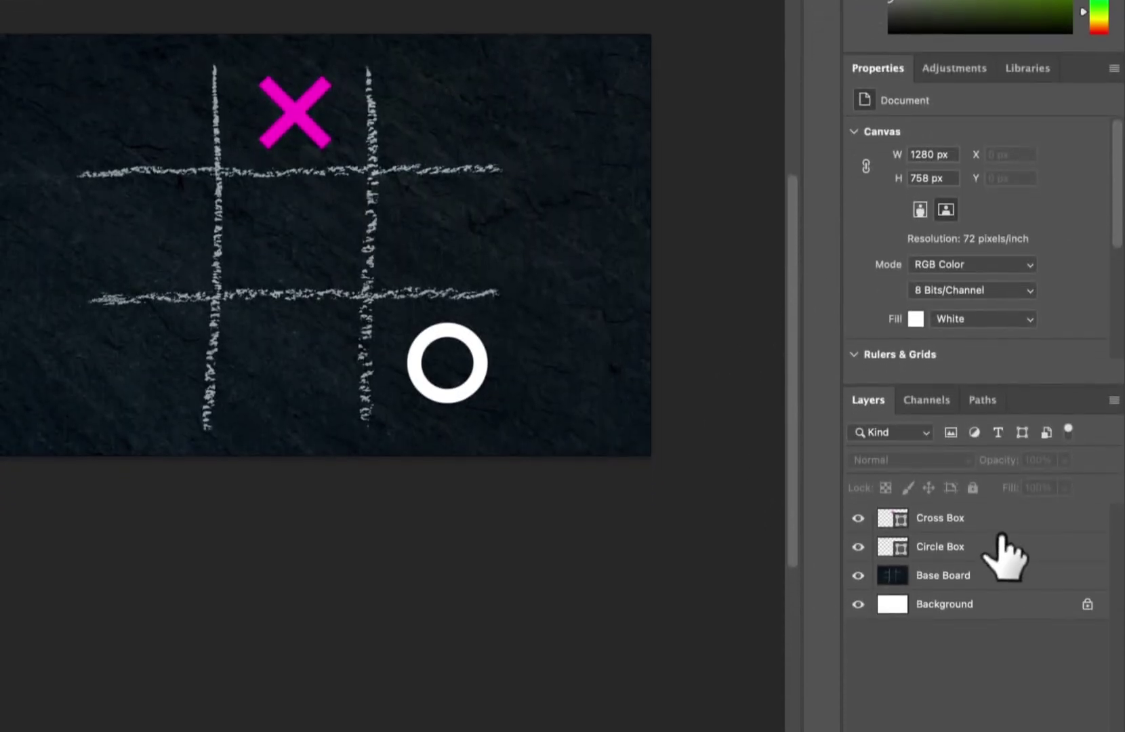
{"action": "left_click", "coordinate": [1000, 519]}
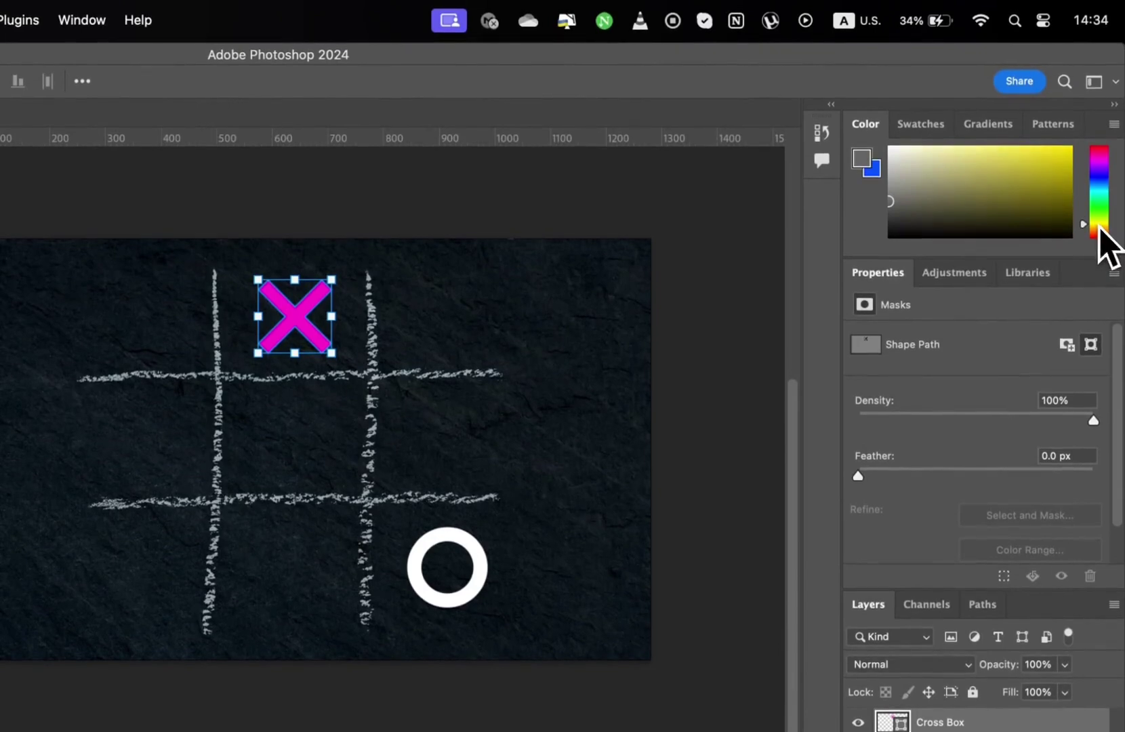
{"action": "key", "text": "alt+BackSpace"}
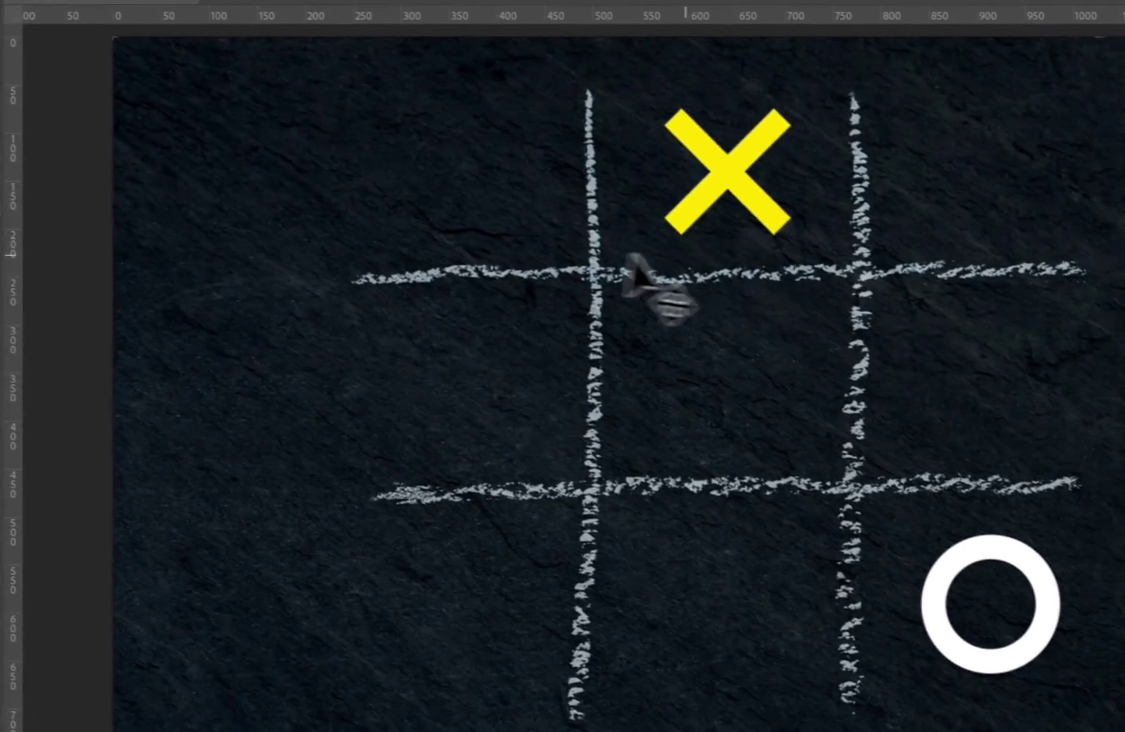
Copy the yellow cross into the board's middle-left cell, and delete the copy.
{"action": "left_click_drag", "start_coordinate": [702, 183], "coordinate": [447, 381]}
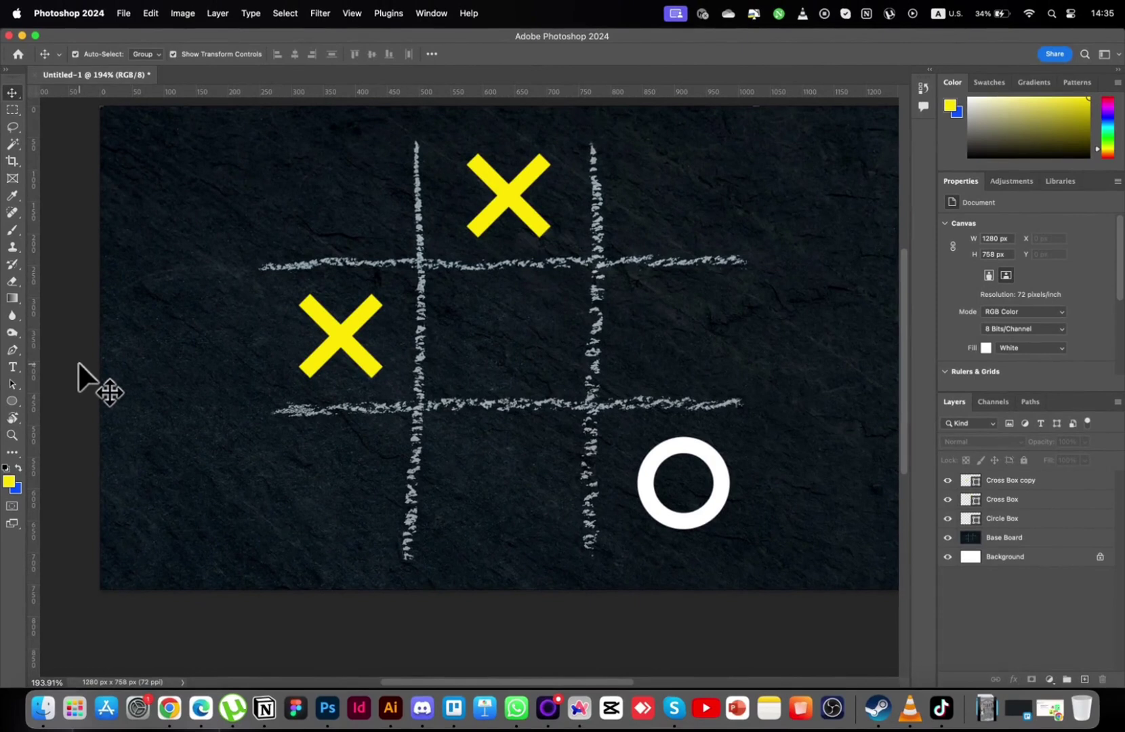
{"action": "key", "text": "BackSpace"}
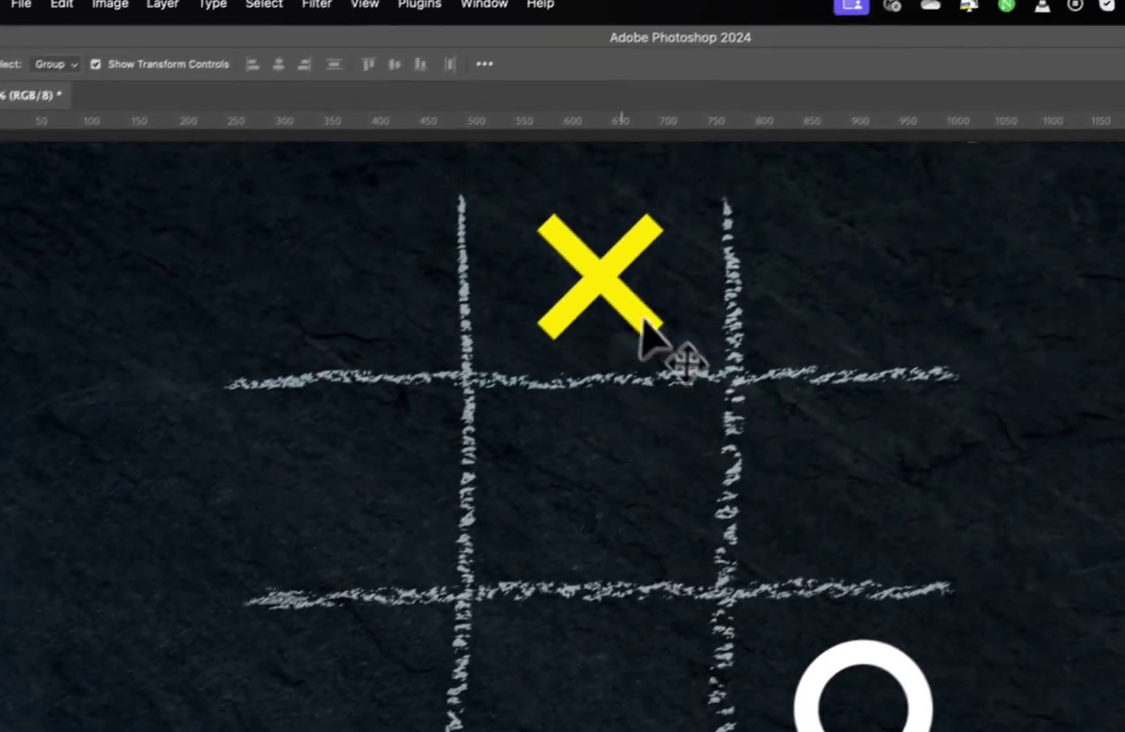
Duplicate the Cross Box layer under the name Cross Box 2 and clear the selection.
{"action": "left_click", "coordinate": [800, 190]}
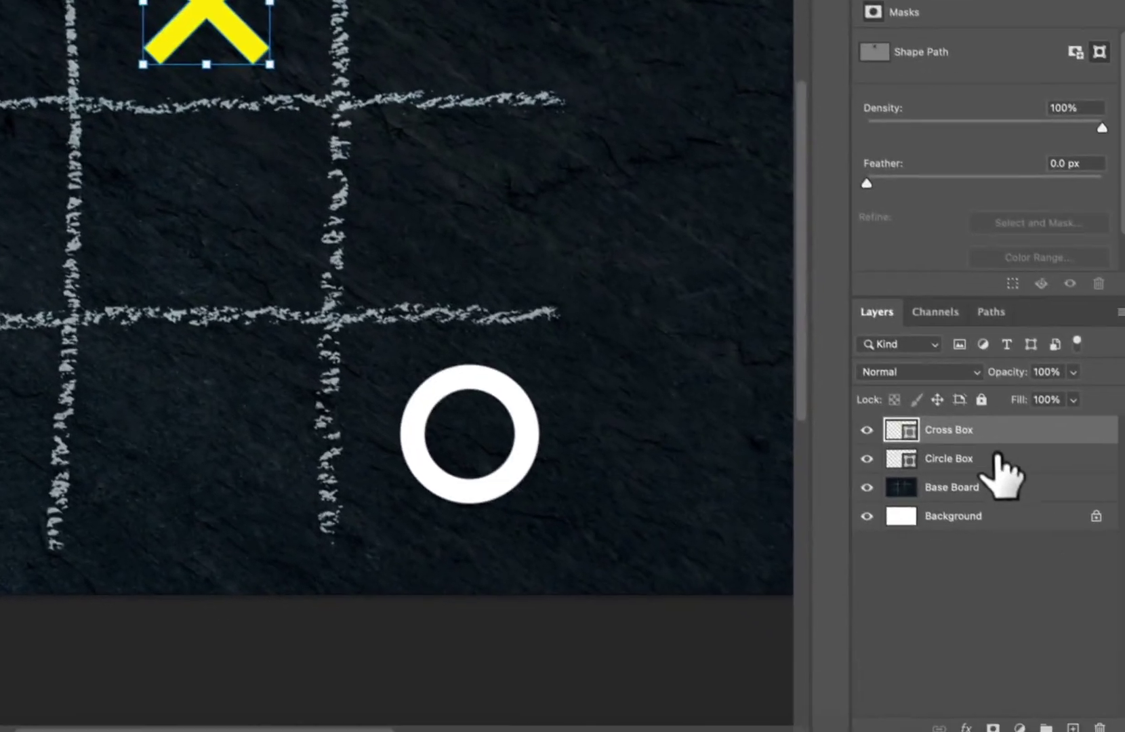
{"action": "right_click", "coordinate": [996, 427]}
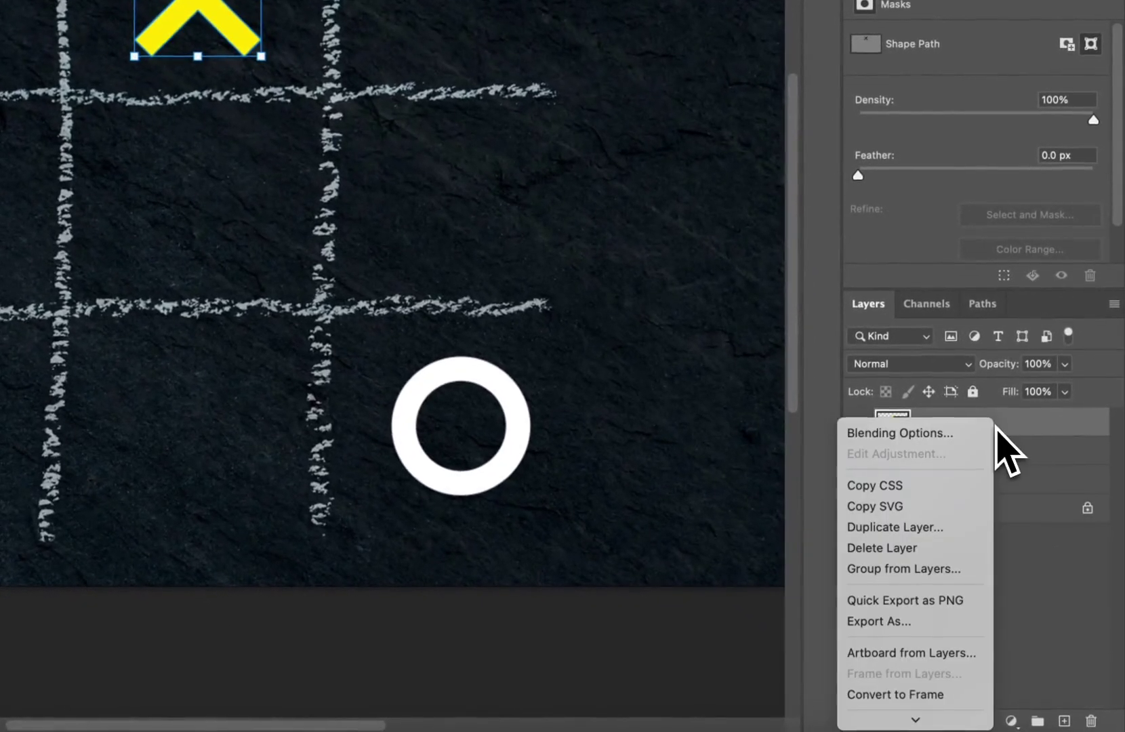
{"action": "left_click", "coordinate": [935, 529]}
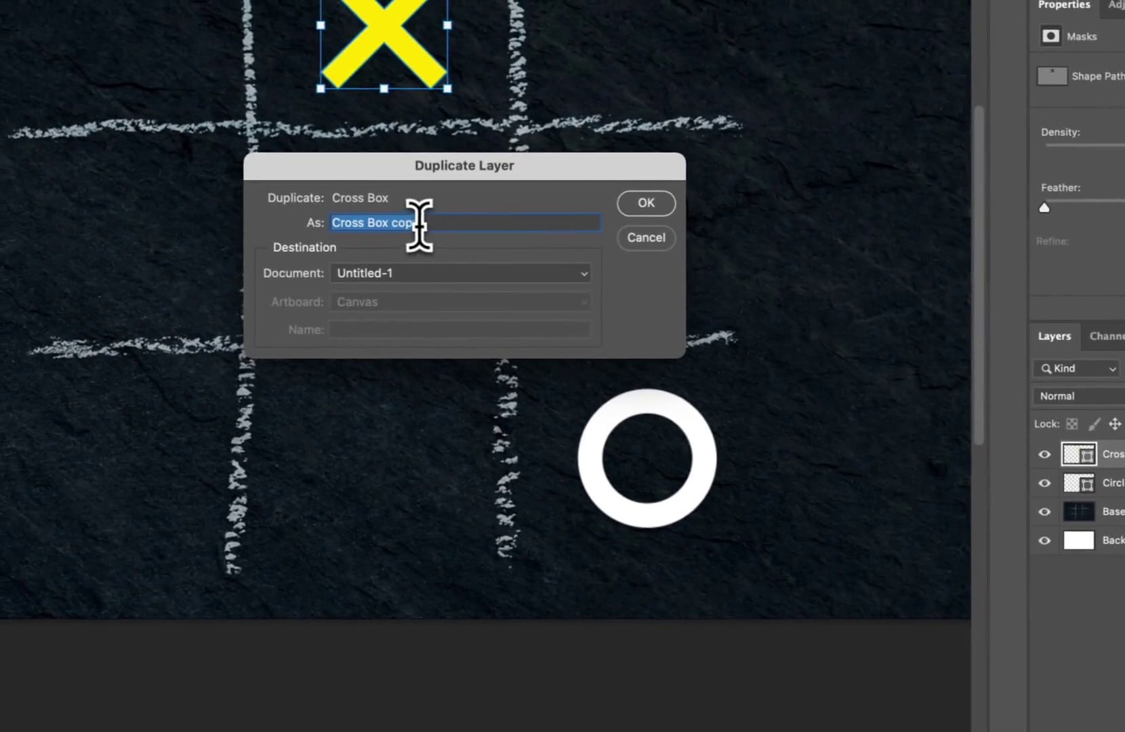
{"action": "left_click", "coordinate": [233, 194]}
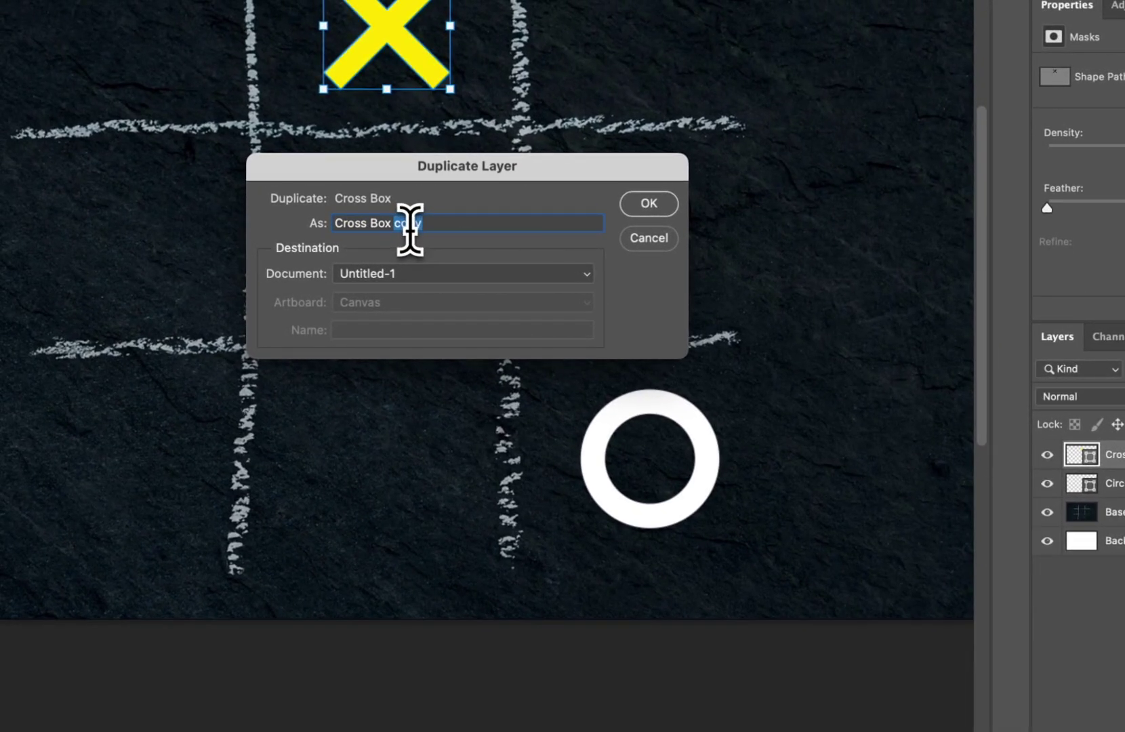
{"action": "left_click", "coordinate": [662, 210]}
{"action": "left_click", "coordinate": [799, 651]}
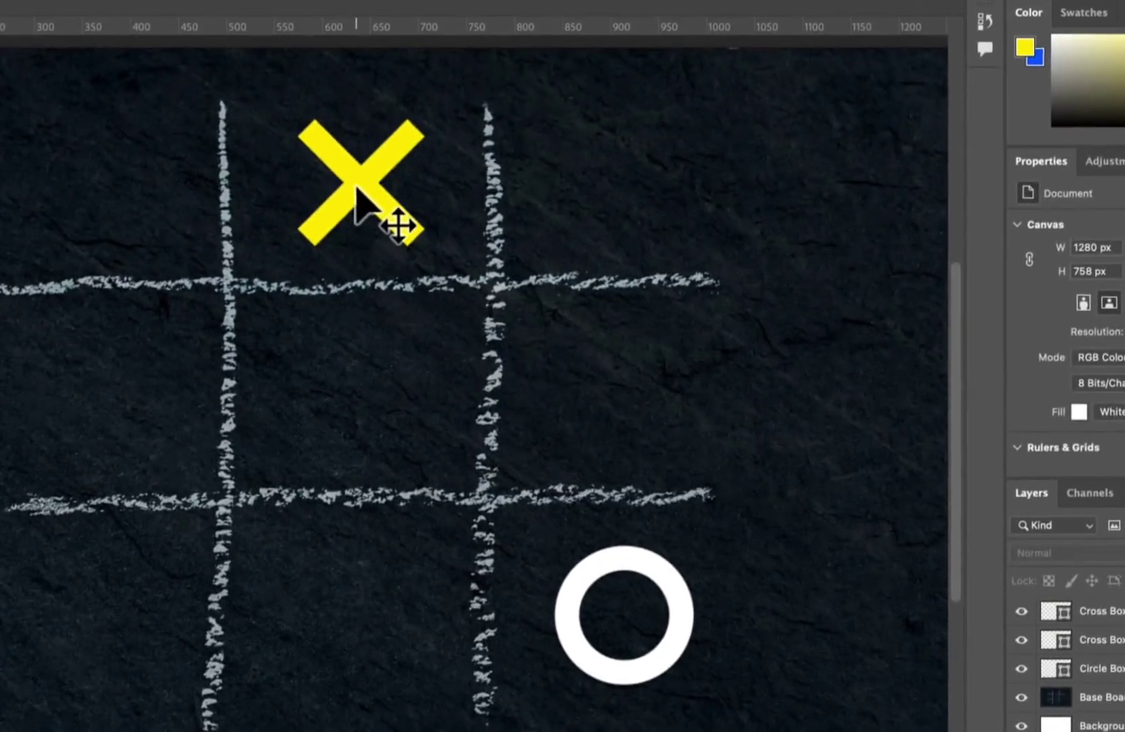
Fill the cross on the Cross Box 2 layer with magenta and clear the selection.
{"action": "left_click", "coordinate": [407, 129]}
{"action": "left_click", "coordinate": [1114, 551]}
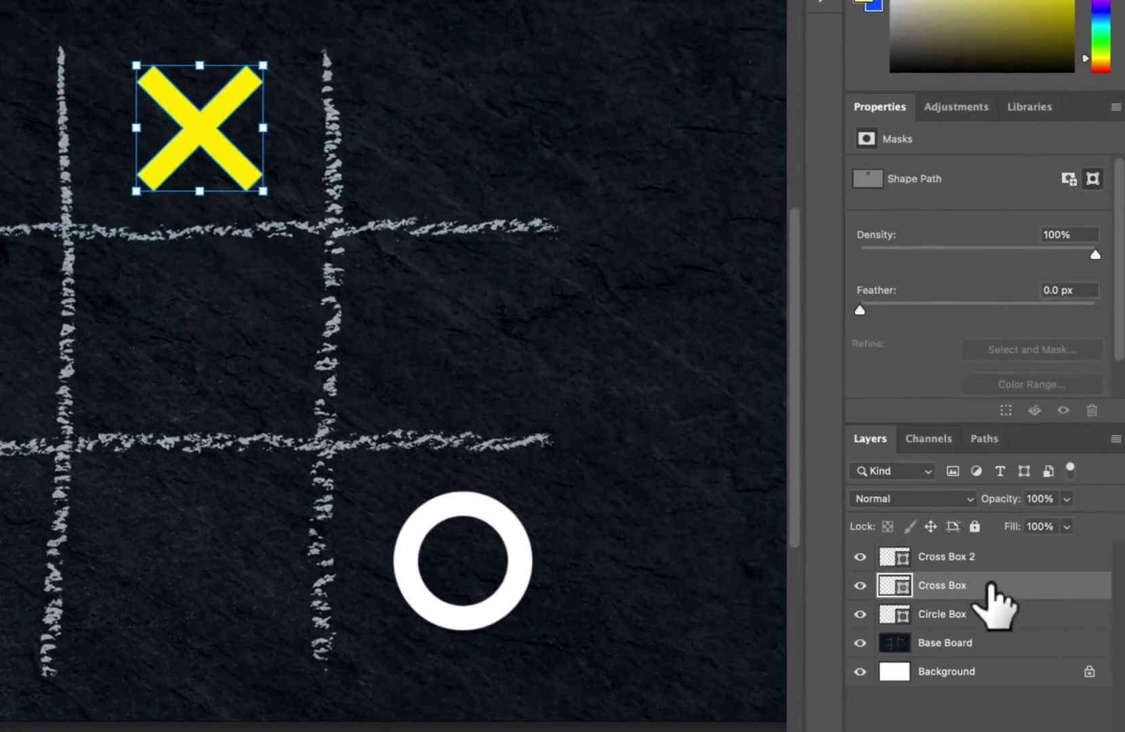
{"action": "left_click", "coordinate": [978, 557]}
{"action": "left_click", "coordinate": [1104, 115]}
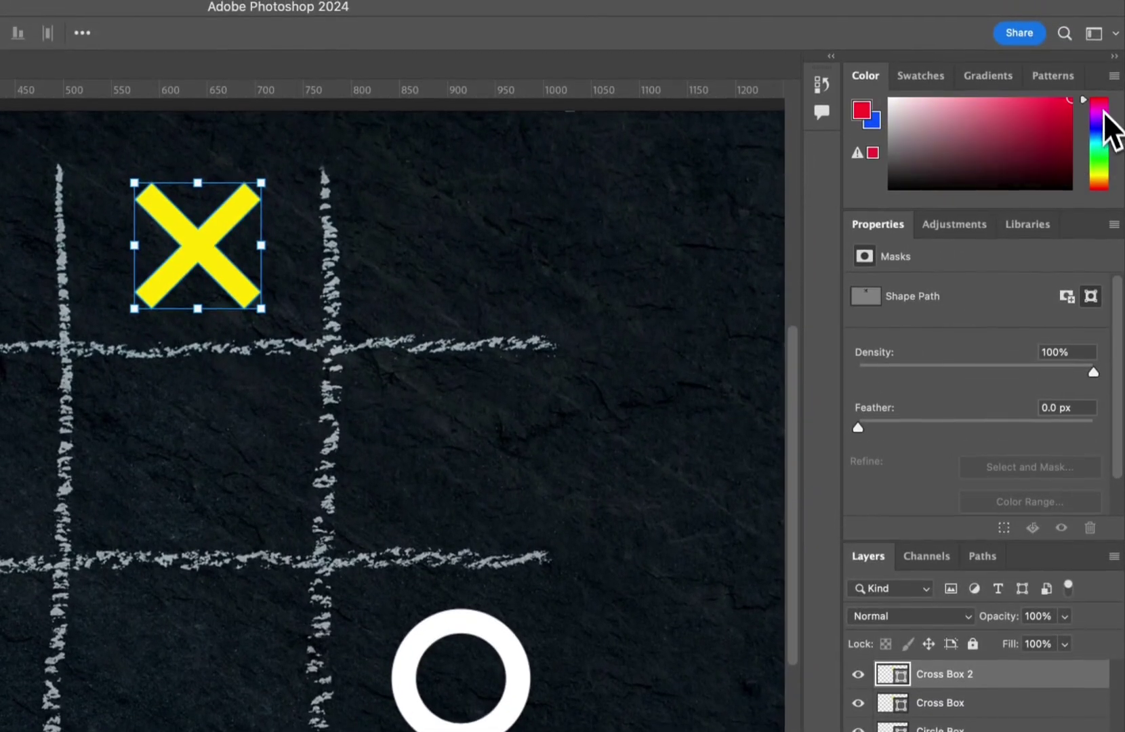
{"action": "left_click", "coordinate": [1104, 112]}
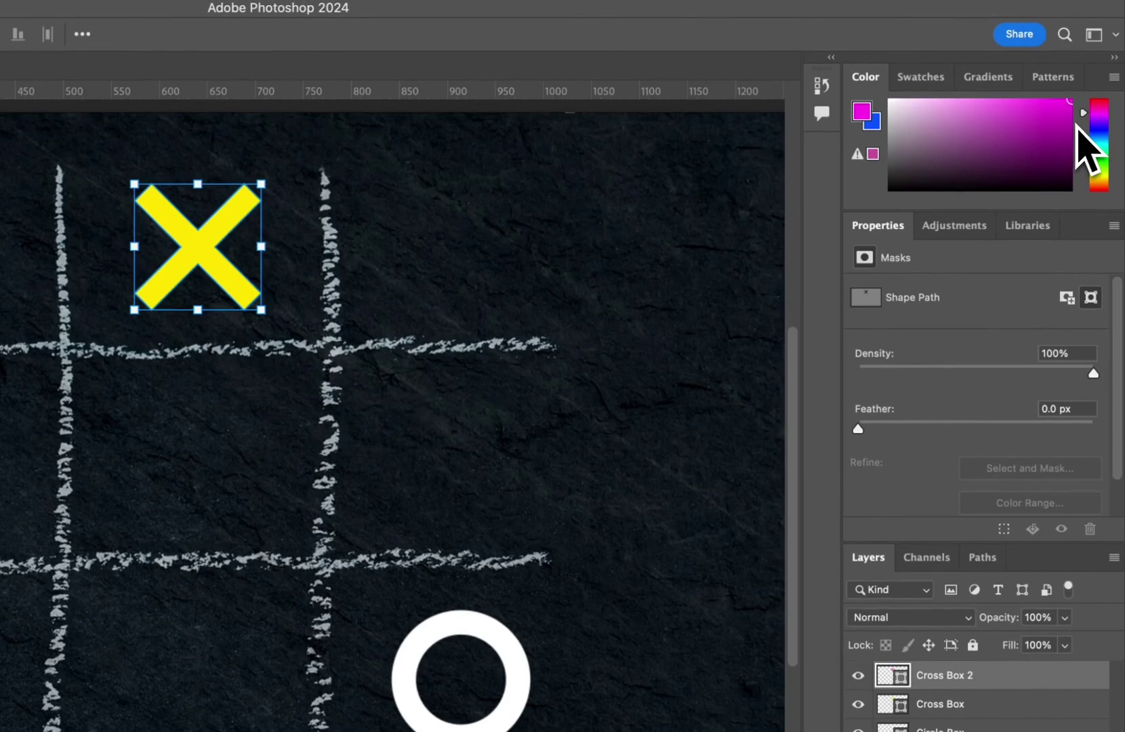
{"action": "key", "text": "alt+BackSpace"}
{"action": "left_click", "coordinate": [634, 576]}
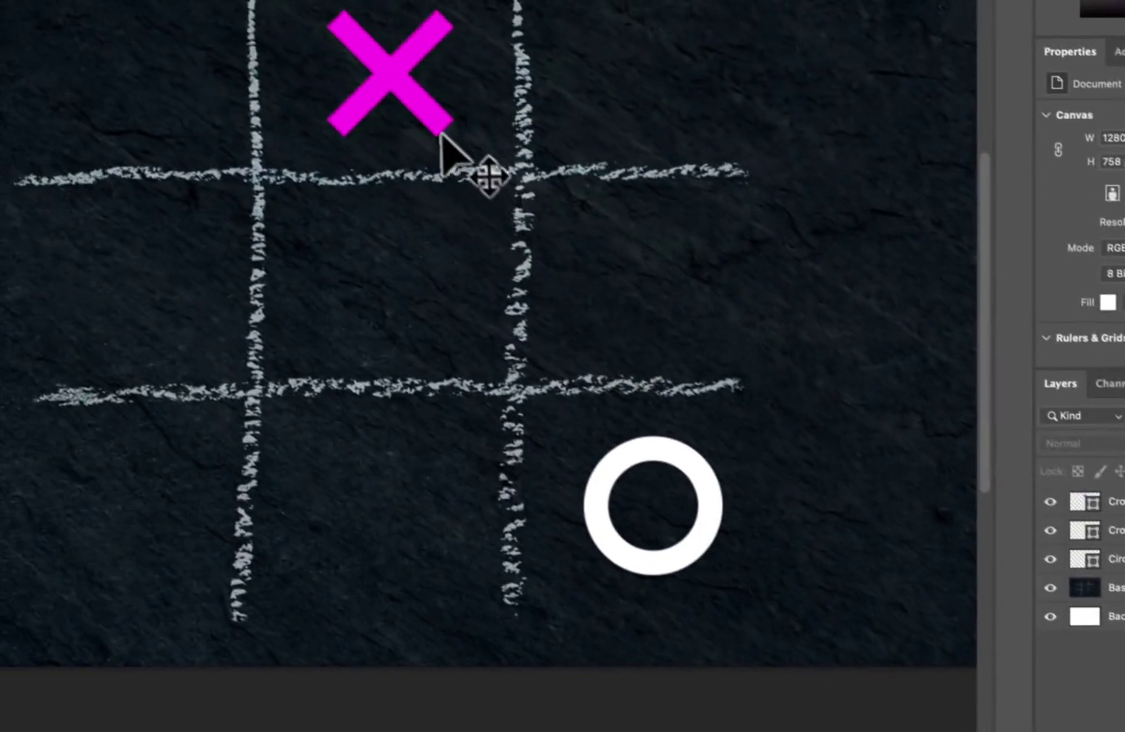
Move the magenta cross from the top-centre cell to the board's middle-right cell and clear the selection.
{"action": "left_click_drag", "start_coordinate": [309, 27], "coordinate": [557, 238]}
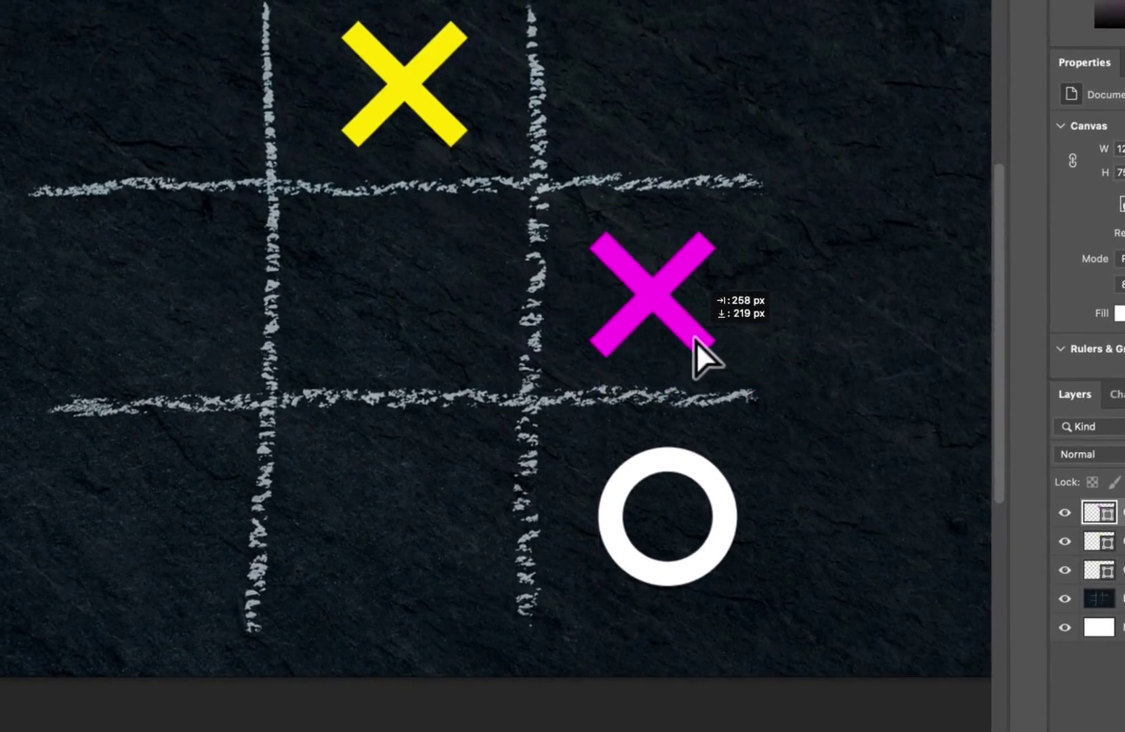
{"action": "left_click_drag", "start_coordinate": [695, 341], "coordinate": [701, 336]}
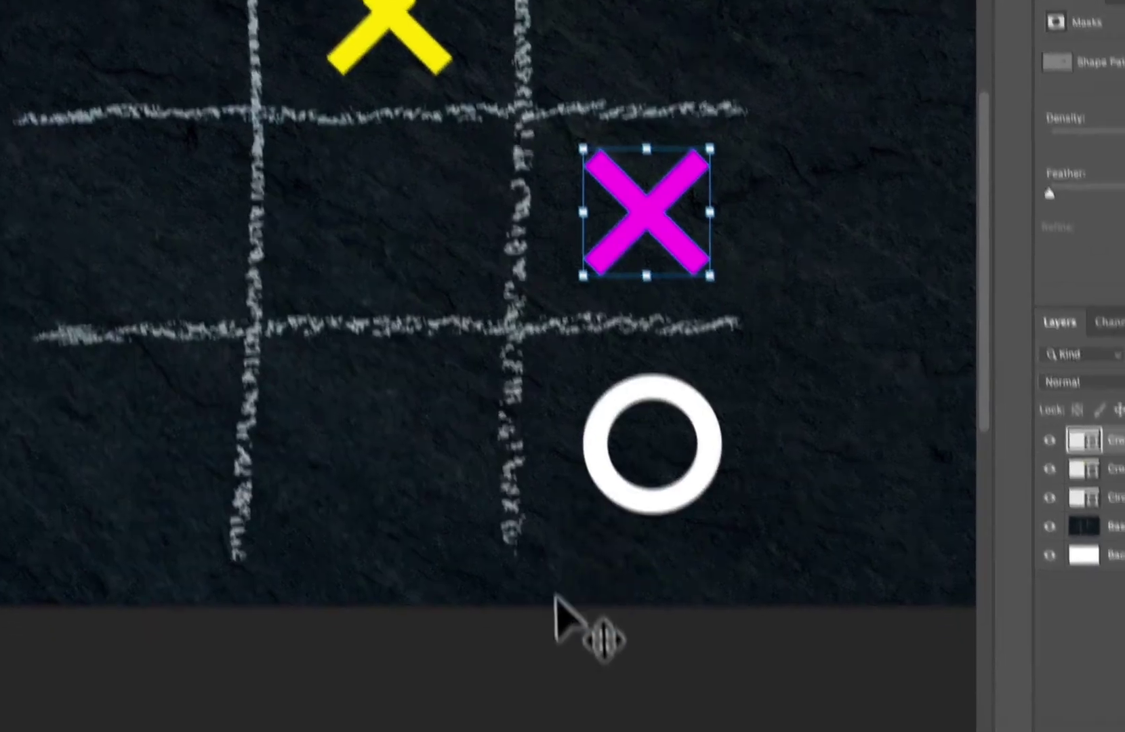
{"action": "left_click", "coordinate": [562, 598]}
Copy the white ring from the bottom-right cell into the board's centre cell and clear the selection.
{"action": "left_click", "coordinate": [696, 409]}
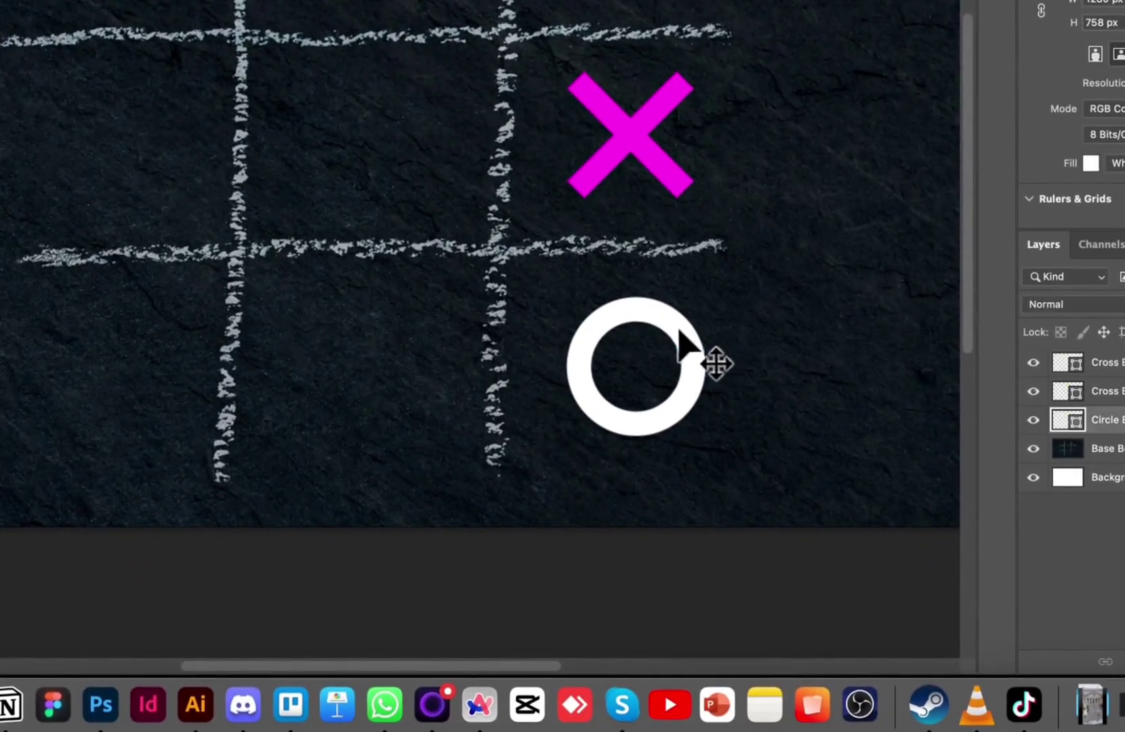
{"action": "left_click", "coordinate": [680, 335]}
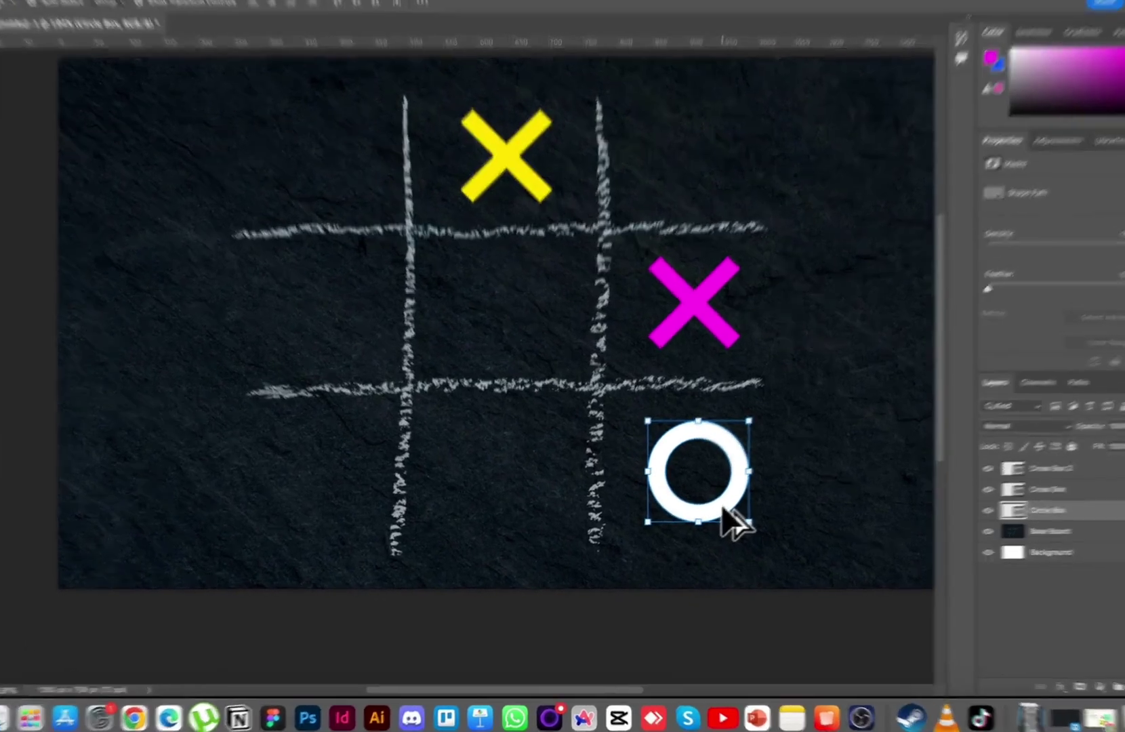
{"action": "left_click_drag", "start_coordinate": [710, 519], "coordinate": [491, 452]}
{"action": "left_click_drag", "start_coordinate": [481, 386], "coordinate": [534, 245]}
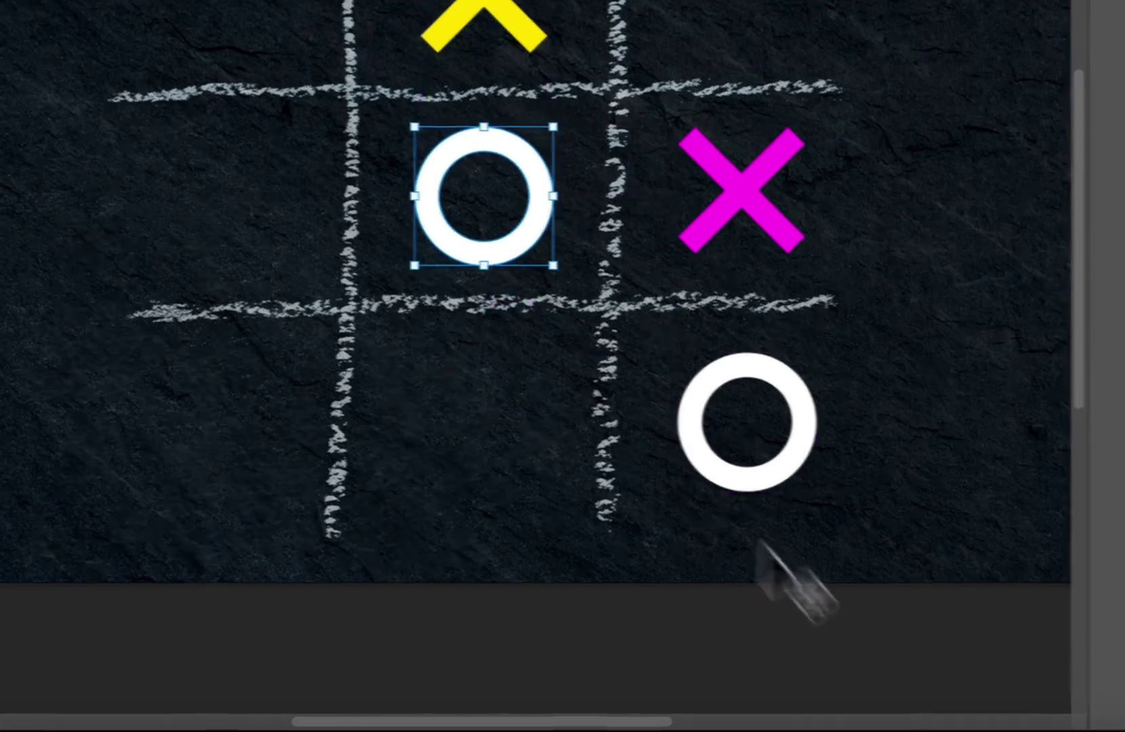
{"action": "left_click", "coordinate": [834, 626]}
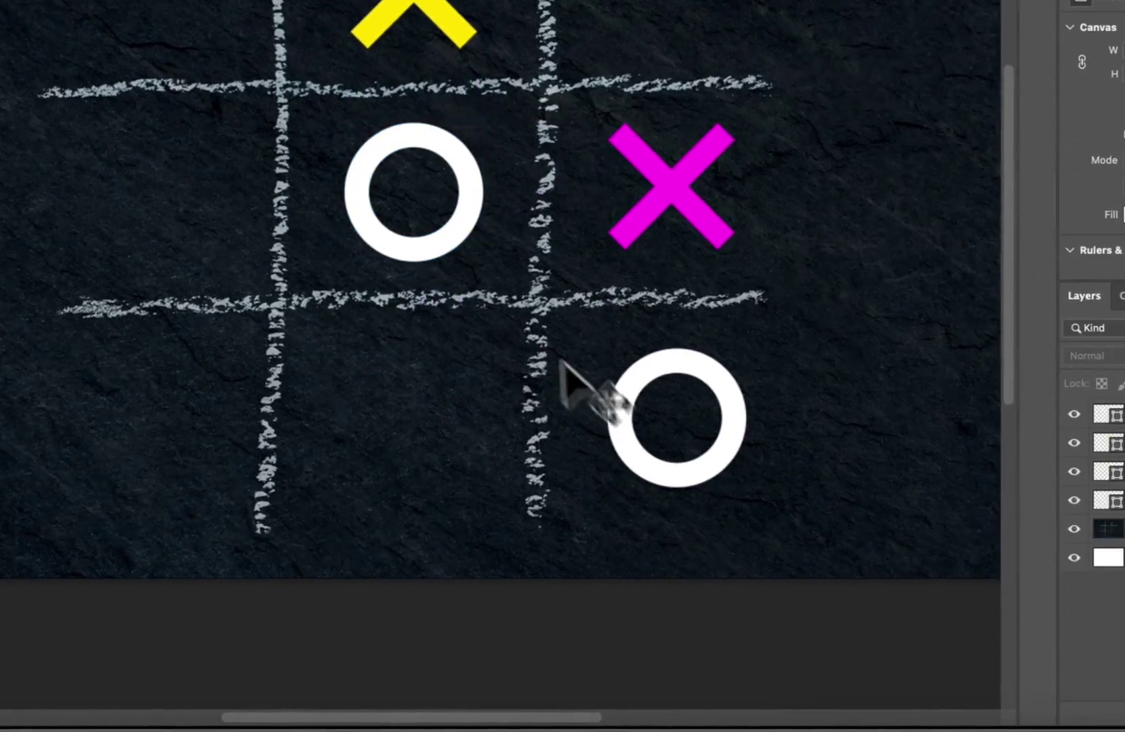
Rename the centre ring's layer, Circle Box copy, as Circle Box 2 and clear the selection.
{"action": "left_click", "coordinate": [476, 250]}
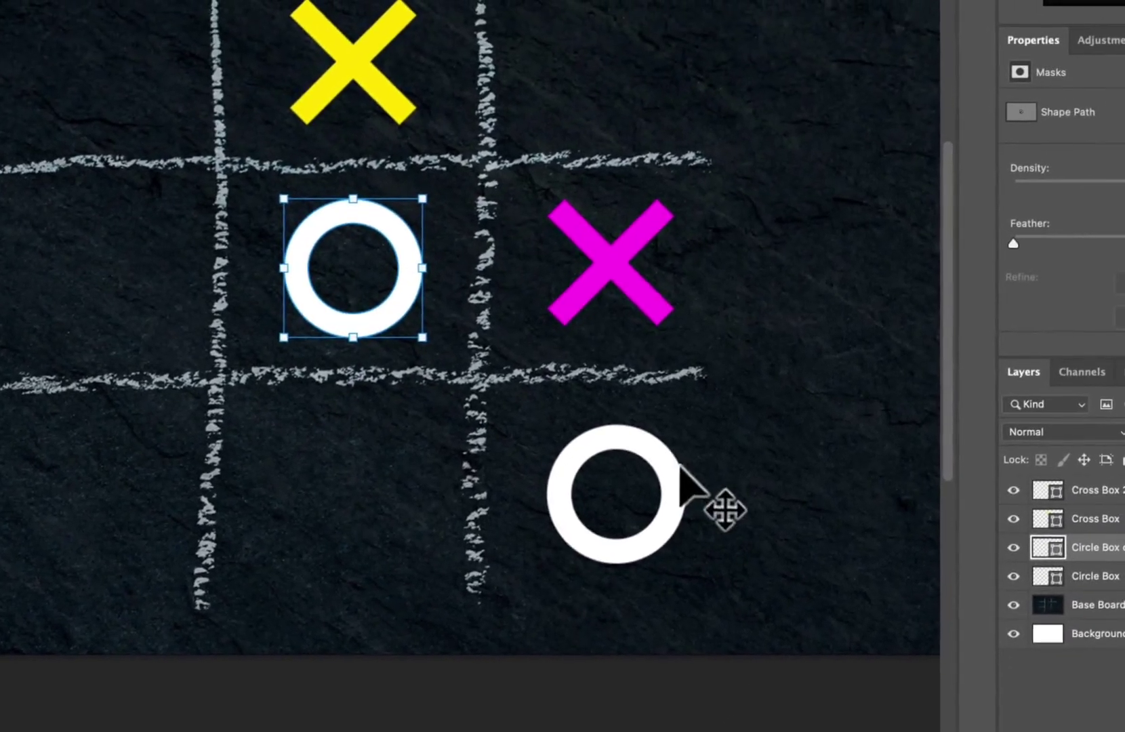
{"action": "left_click", "coordinate": [735, 396]}
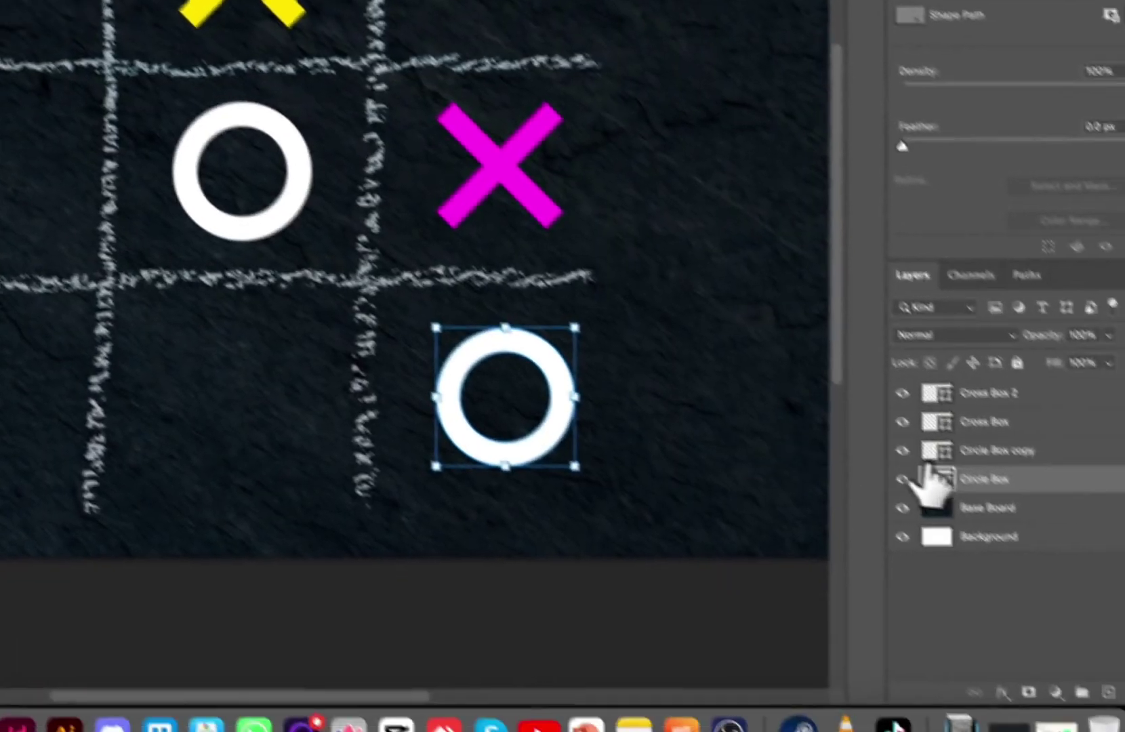
{"action": "left_click", "coordinate": [1094, 548]}
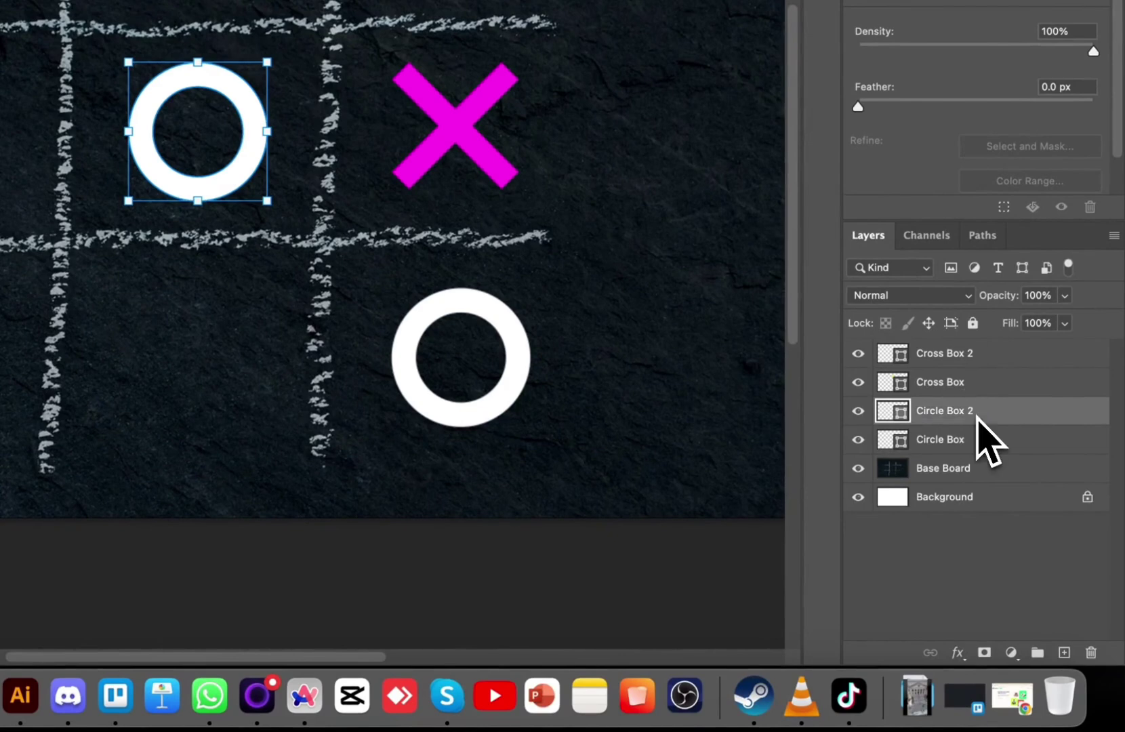
{"action": "left_click", "coordinate": [540, 603]}
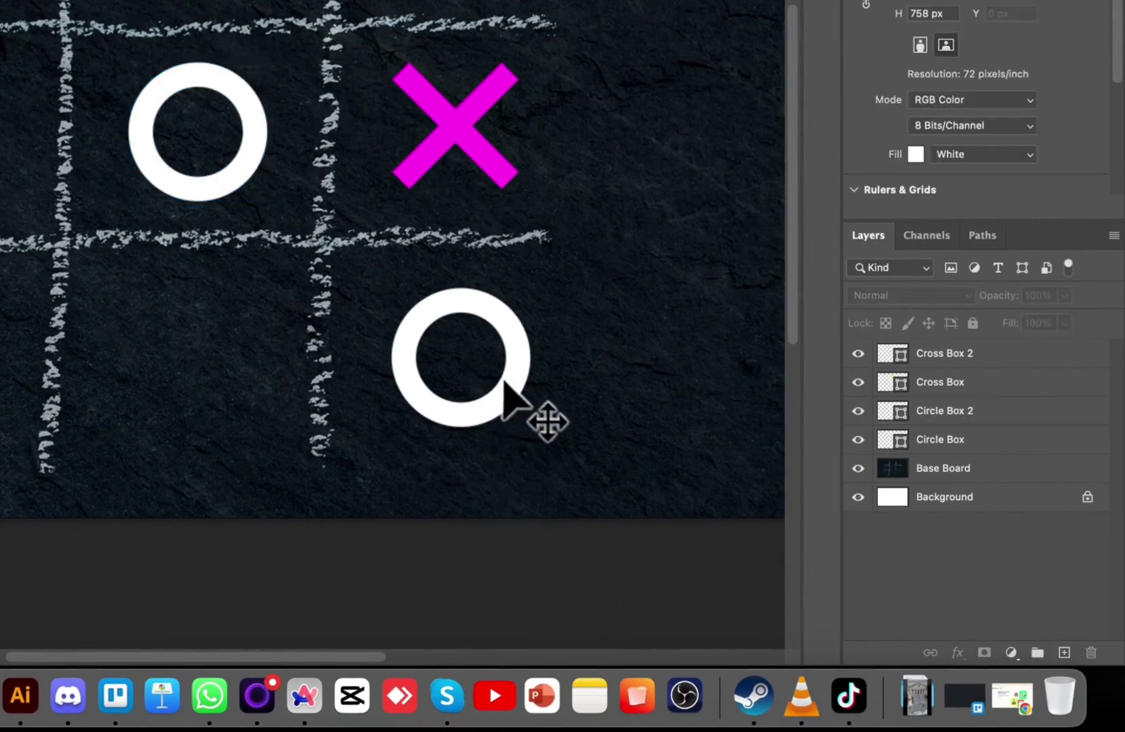
Copy the white ring from the bottom-right cell into the board's top-right cell.
{"action": "left_click", "coordinate": [508, 384]}
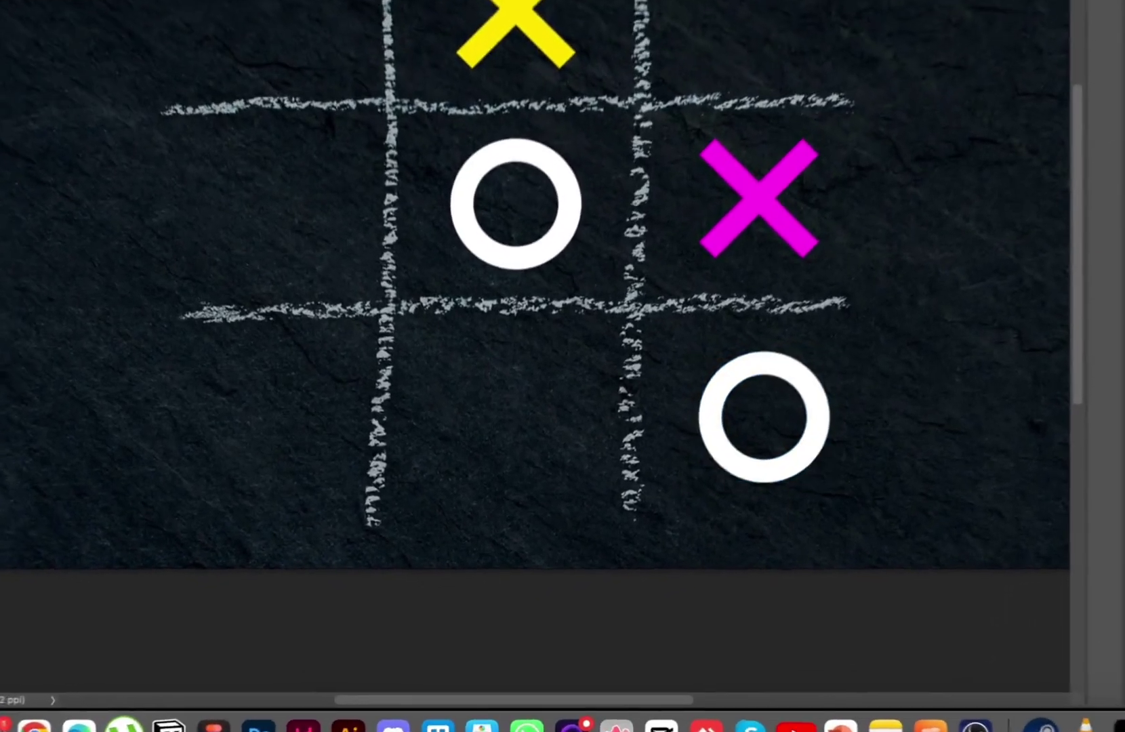
{"action": "left_click_drag", "start_coordinate": [718, 515], "coordinate": [354, 508]}
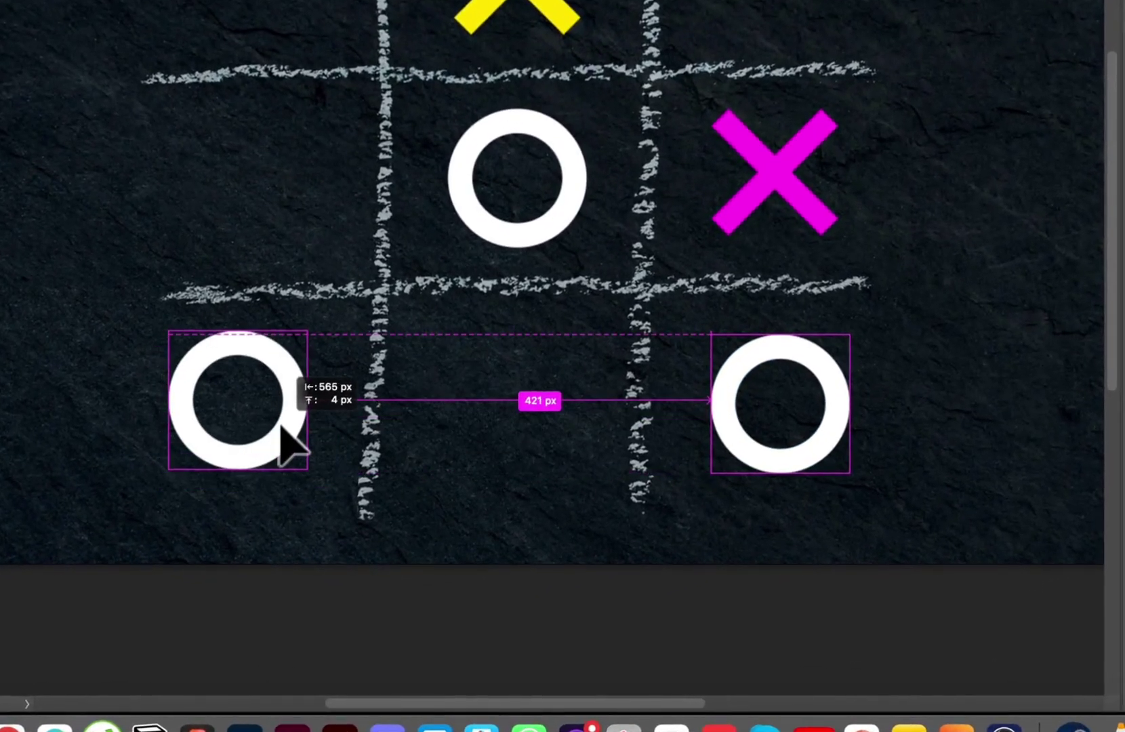
{"action": "left_click_drag", "start_coordinate": [281, 427], "coordinate": [705, 215]}
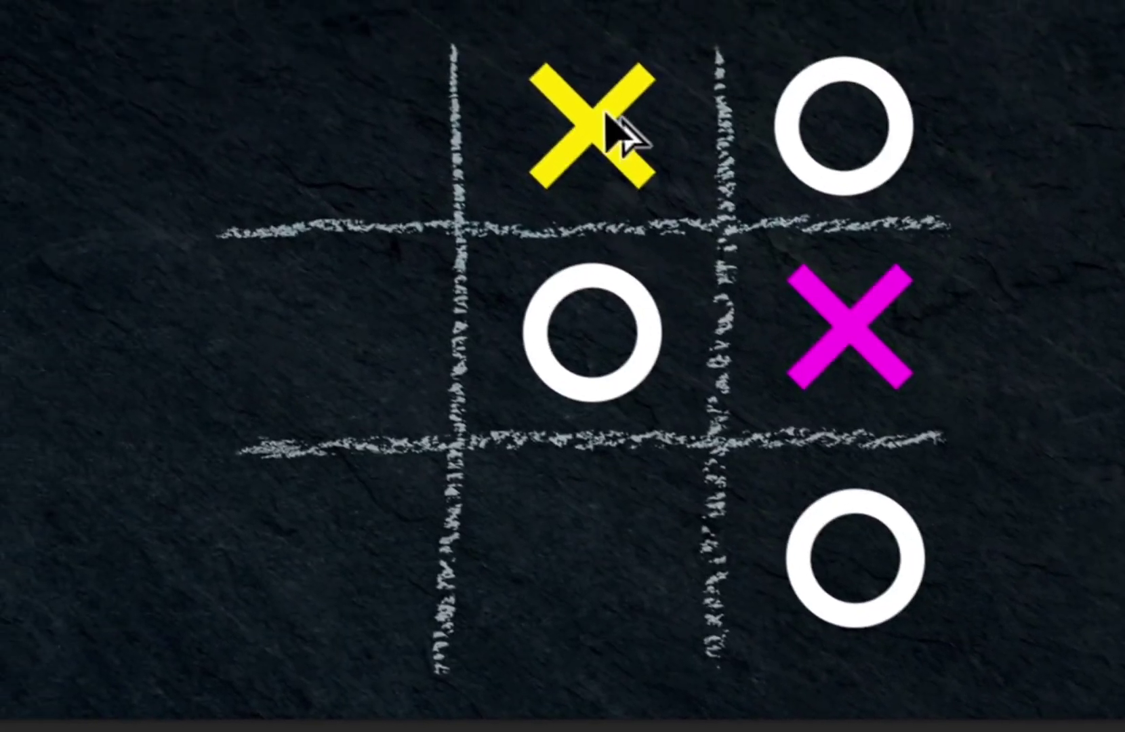
Copy the yellow cross from the top-centre cell into the middle-left and top-left cells.
{"action": "left_click_drag", "start_coordinate": [615, 134], "coordinate": [462, 96]}
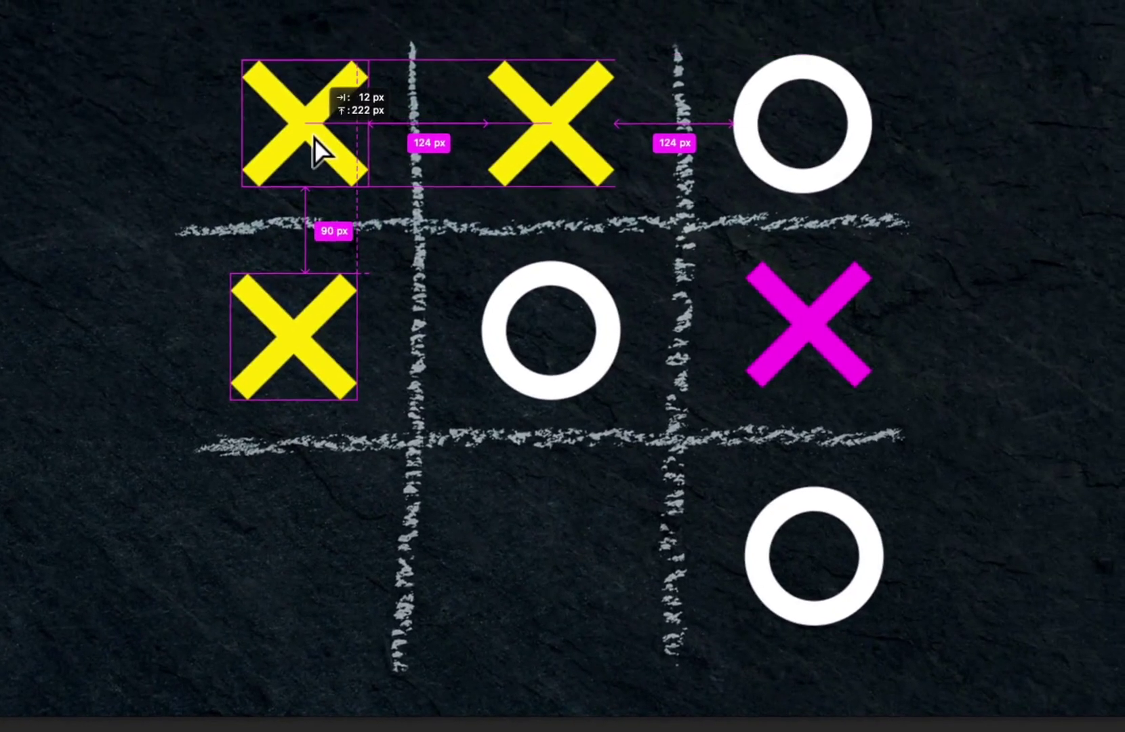
{"action": "left_click_drag", "start_coordinate": [314, 138], "coordinate": [314, 144]}
Copy the top-right ring into the bottom-left cell and the magenta cross into the bottom-centre cell, and clear the selection.
{"action": "left_click_drag", "start_coordinate": [758, 160], "coordinate": [253, 592]}
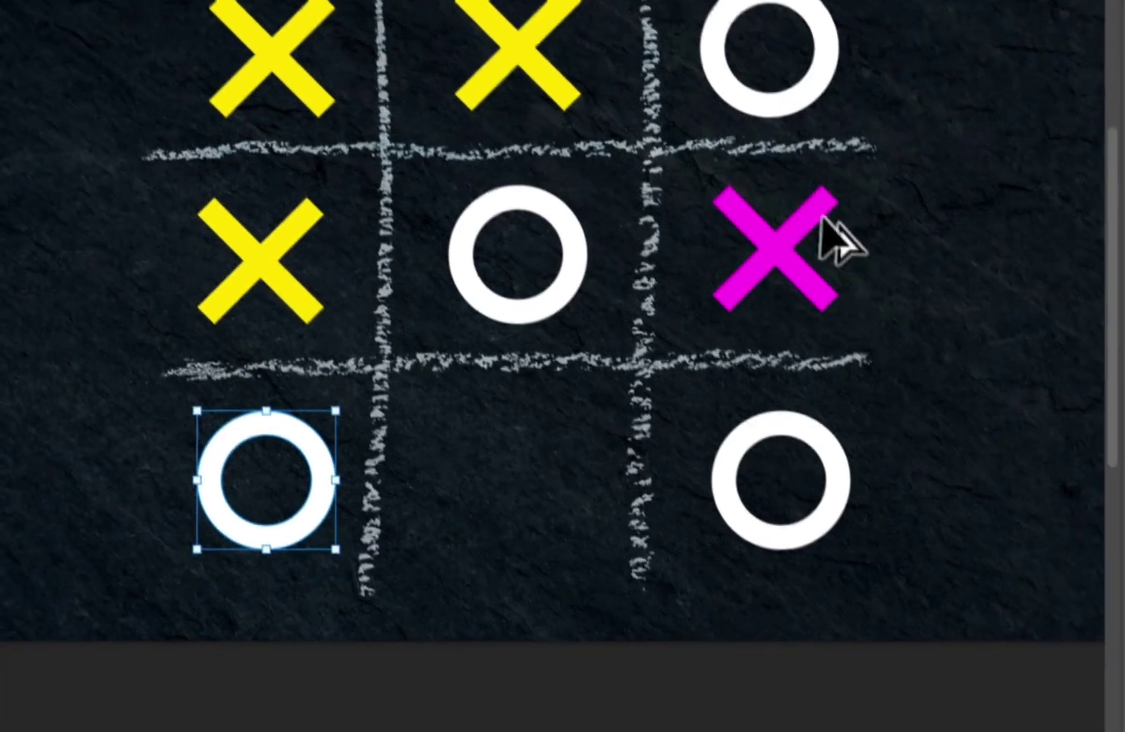
{"action": "left_click_drag", "start_coordinate": [817, 345], "coordinate": [558, 556]}
{"action": "left_click_drag", "start_coordinate": [512, 450], "coordinate": [511, 443]}
{"action": "left_click", "coordinate": [747, 649]}
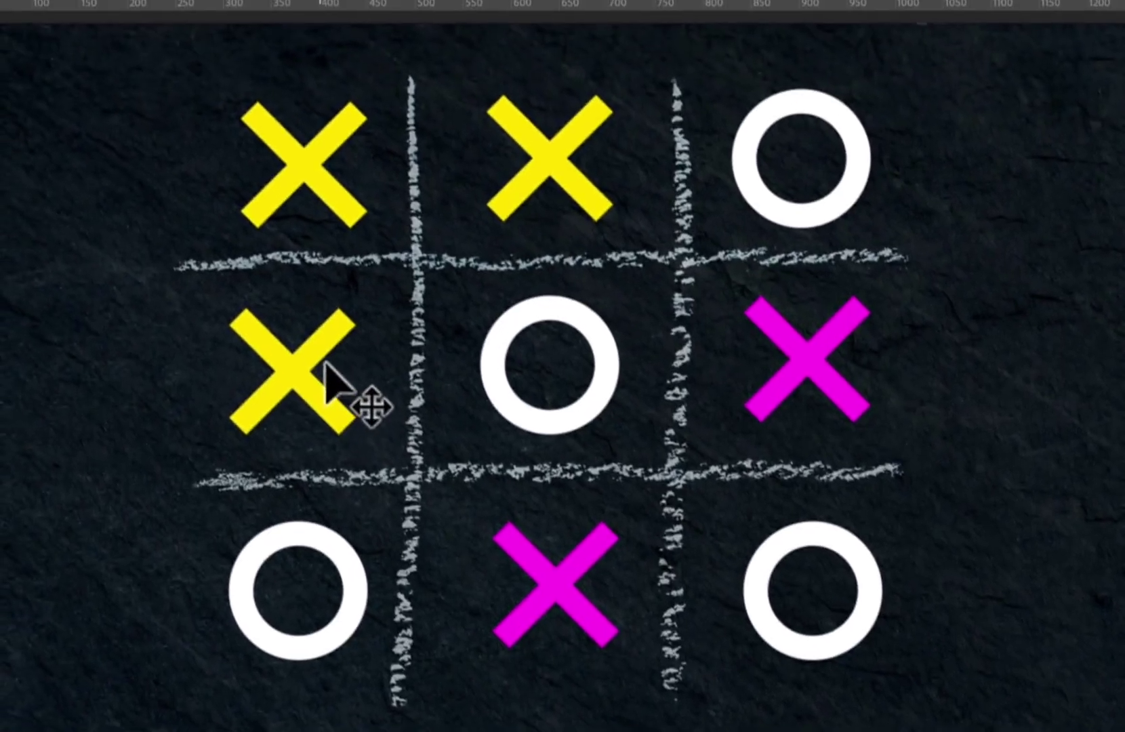
Fill the yellow cross in the middle-left cell with bright green.
{"action": "left_click", "coordinate": [271, 271]}
{"action": "left_click", "coordinate": [1104, 208]}
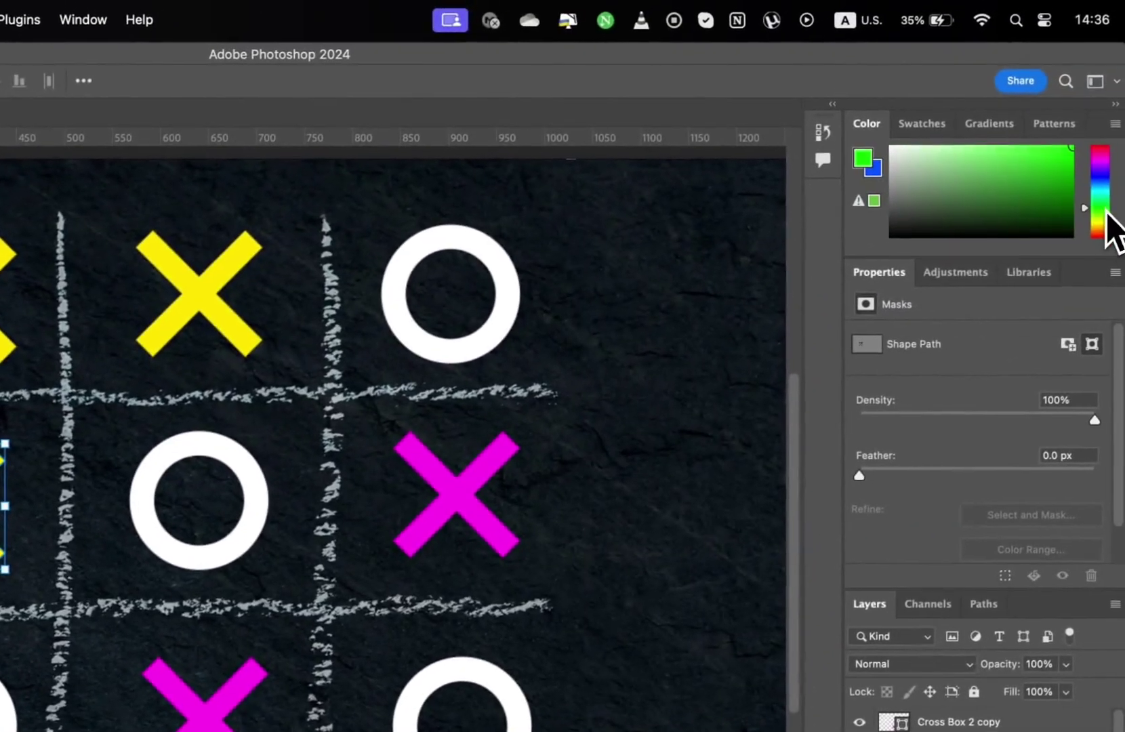
{"action": "left_click", "coordinate": [1031, 194]}
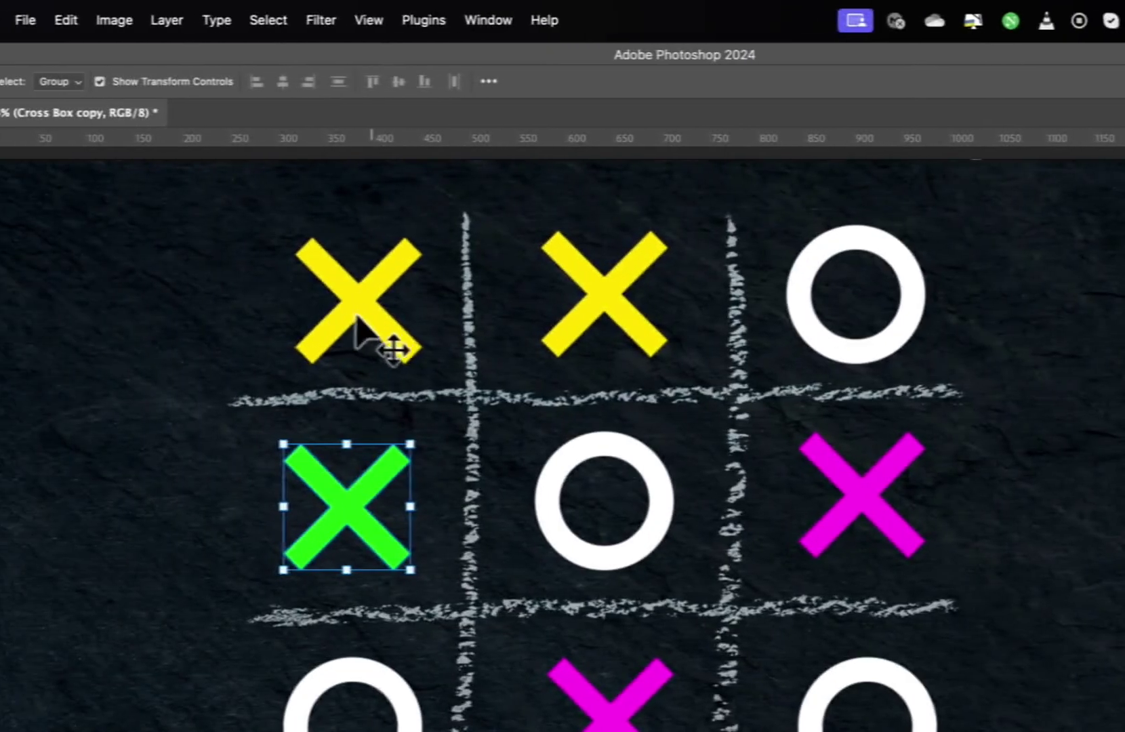
Fill the yellow cross in the top-left cell with light cyan blue.
{"action": "left_click", "coordinate": [127, 311]}
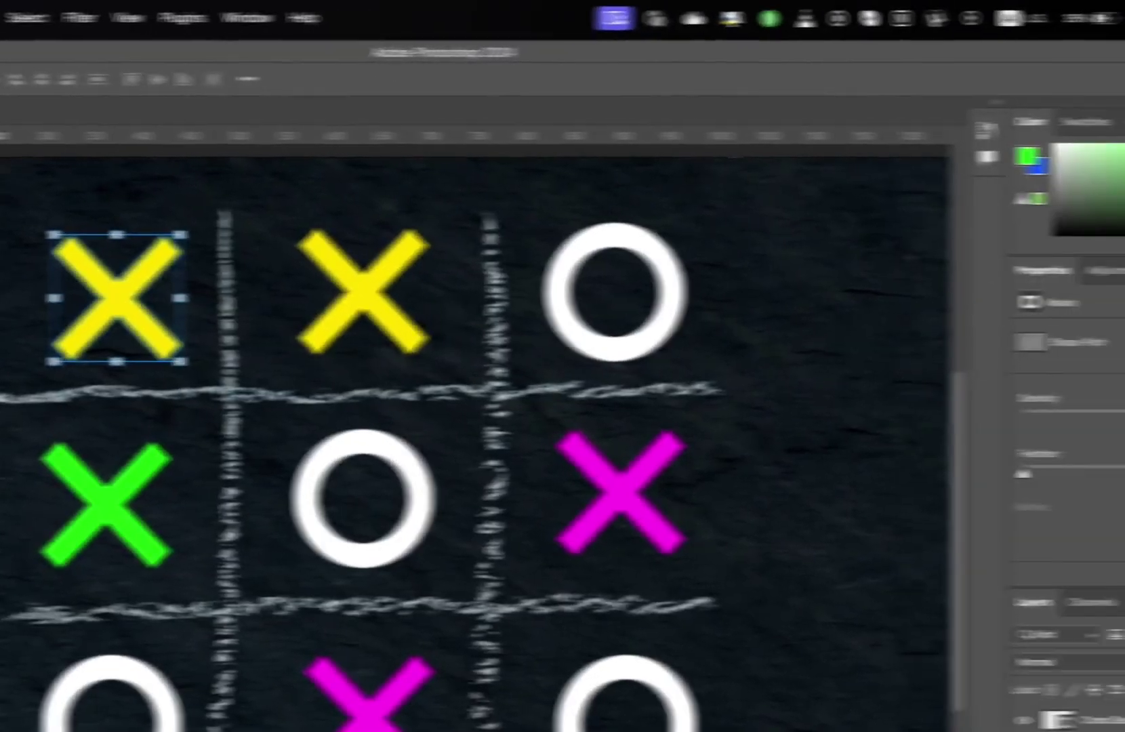
{"action": "left_click", "coordinate": [1101, 198]}
{"action": "left_click_drag", "start_coordinate": [1102, 197], "coordinate": [1100, 192]}
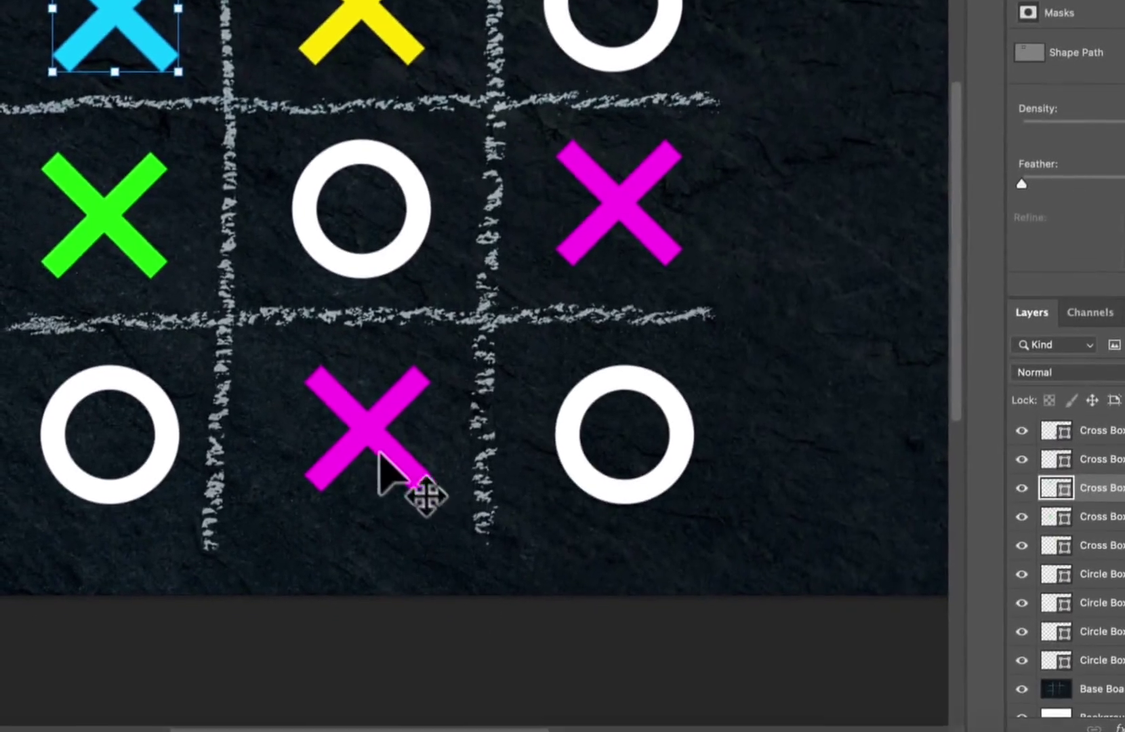
Fill the magenta cross in the bottom-centre cell with purple and clear the selection.
{"action": "left_click", "coordinate": [207, 721]}
{"action": "left_click_drag", "start_coordinate": [1115, 120], "coordinate": [1115, 59]}
{"action": "left_click", "coordinate": [1046, 105]}
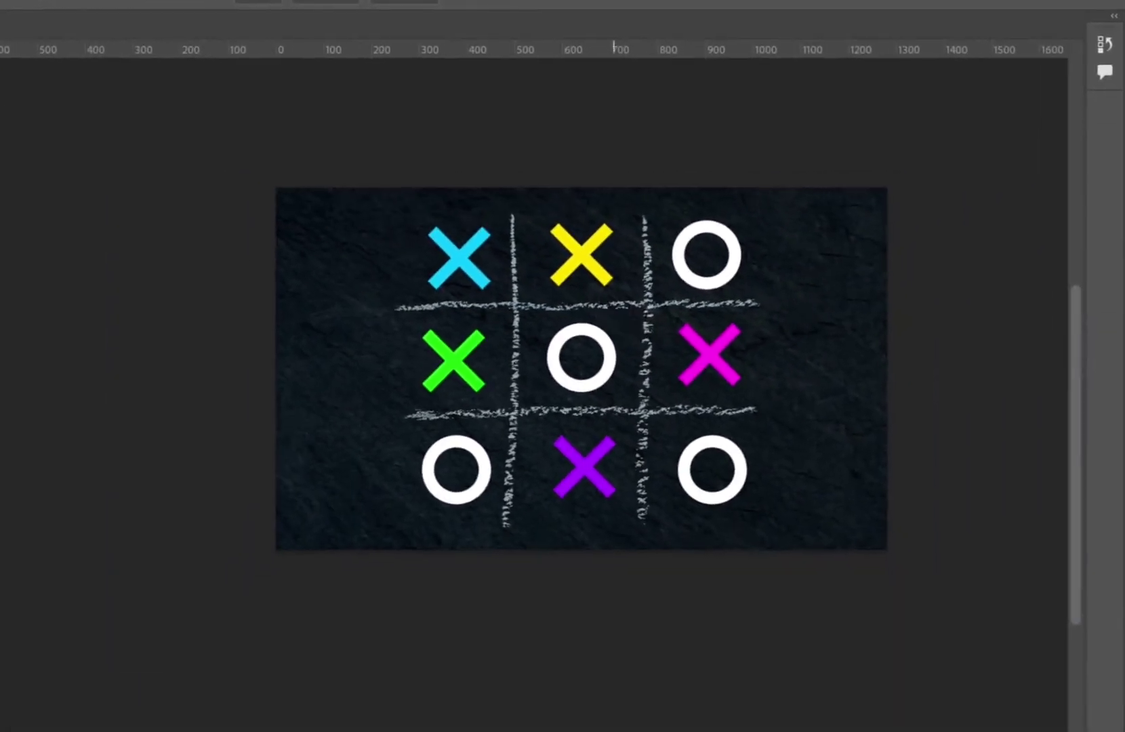
Create a new empty layer above all the cross and circle layers.
{"action": "left_click_drag", "start_coordinate": [718, 414], "coordinate": [525, 460]}
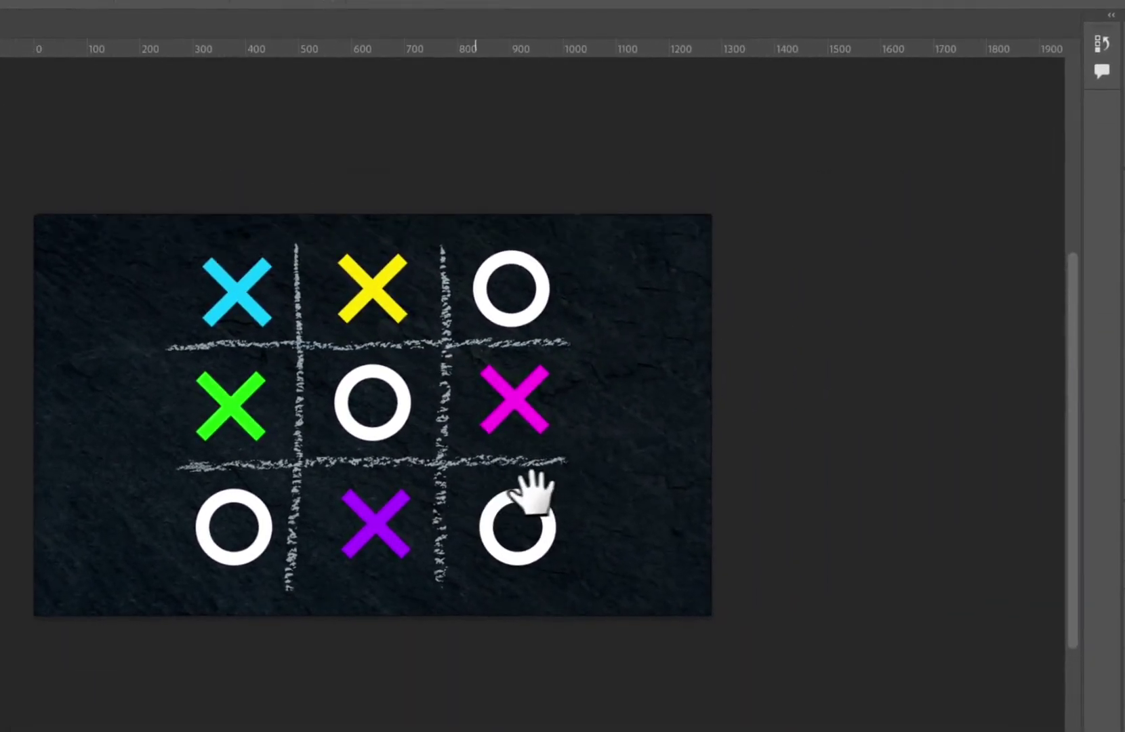
{"action": "left_click_drag", "start_coordinate": [431, 411], "coordinate": [471, 412]}
{"action": "left_click_drag", "start_coordinate": [387, 373], "coordinate": [465, 422]}
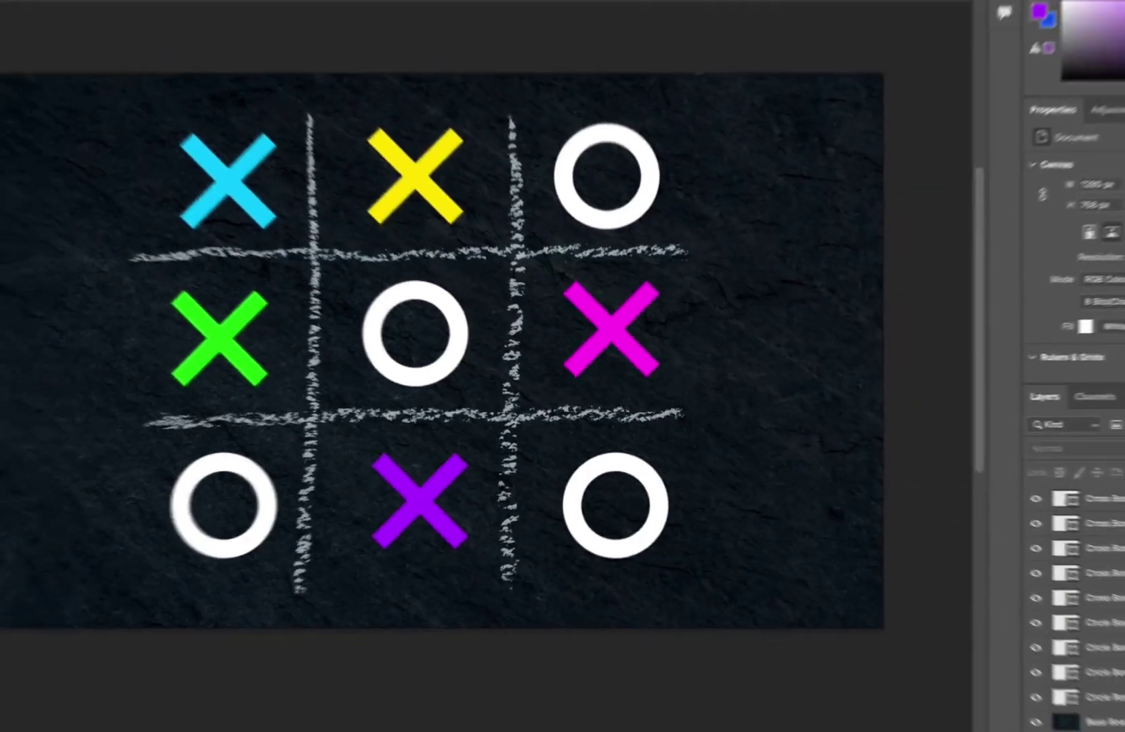
{"action": "scroll", "coordinate": [1036, 542], "scroll_direction": "down", "scroll_amount": 2}
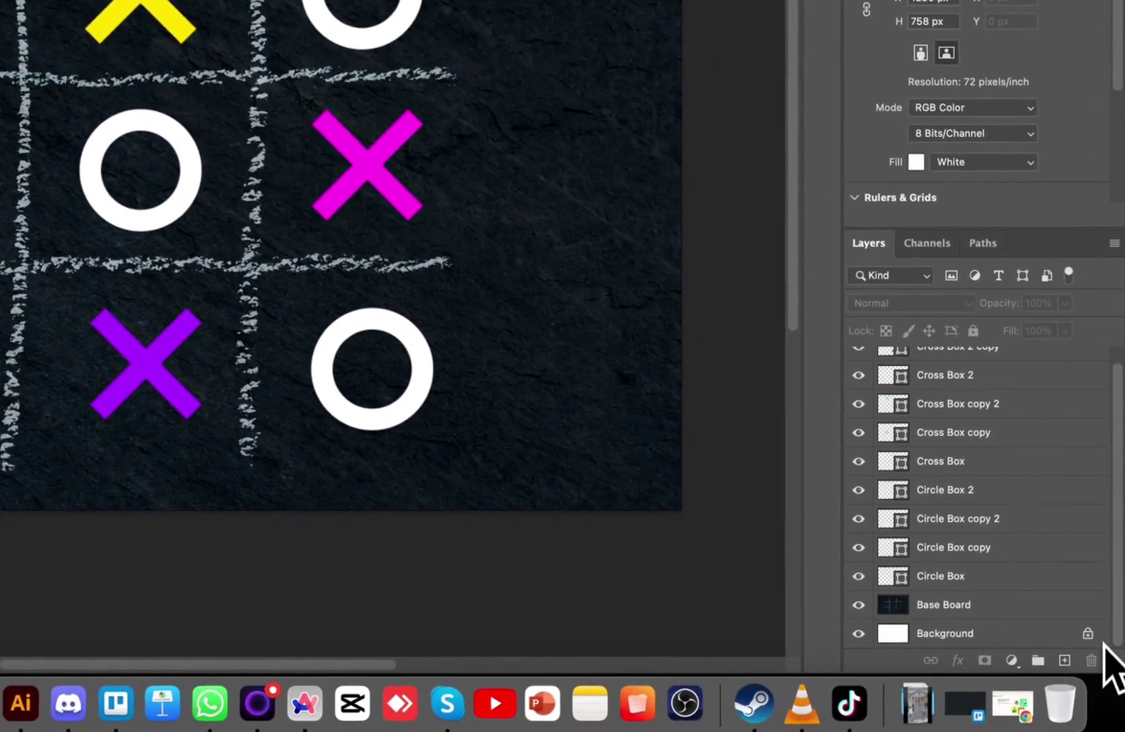
{"action": "left_click", "coordinate": [1064, 660]}
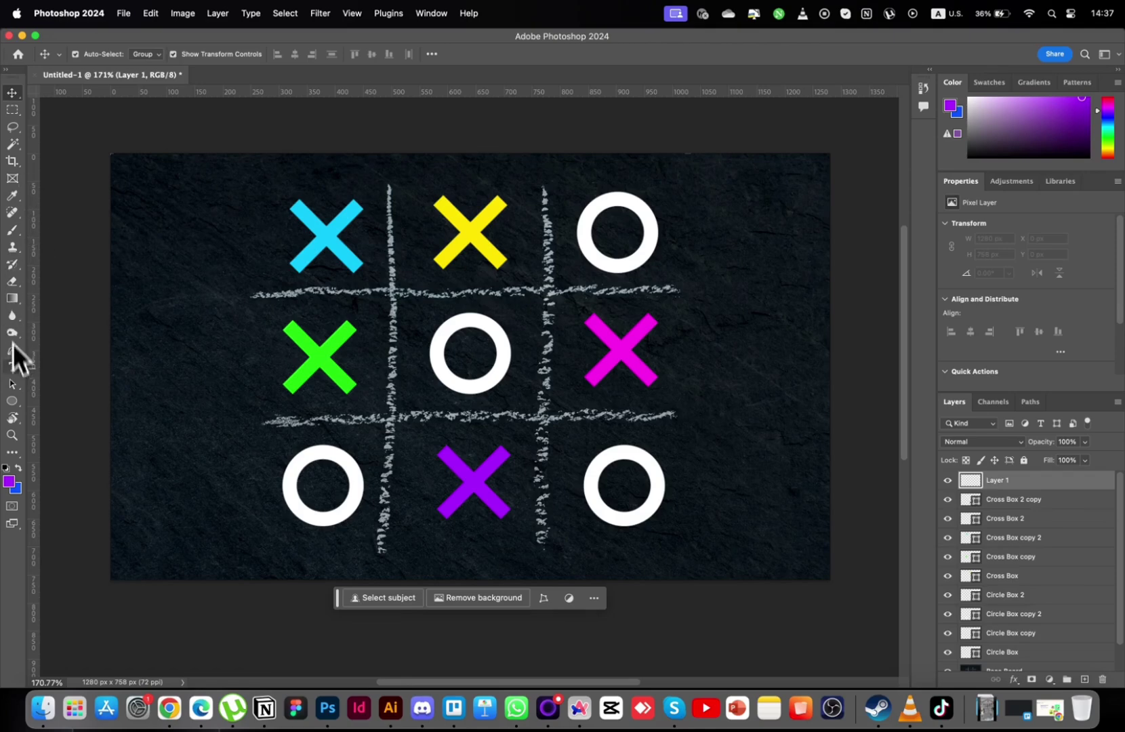
Fill a rectangular marquee of about 475 × 404 px at the canvas's top-left corner with purple on the new layer and deselect.
{"action": "left_click", "coordinate": [12, 110]}
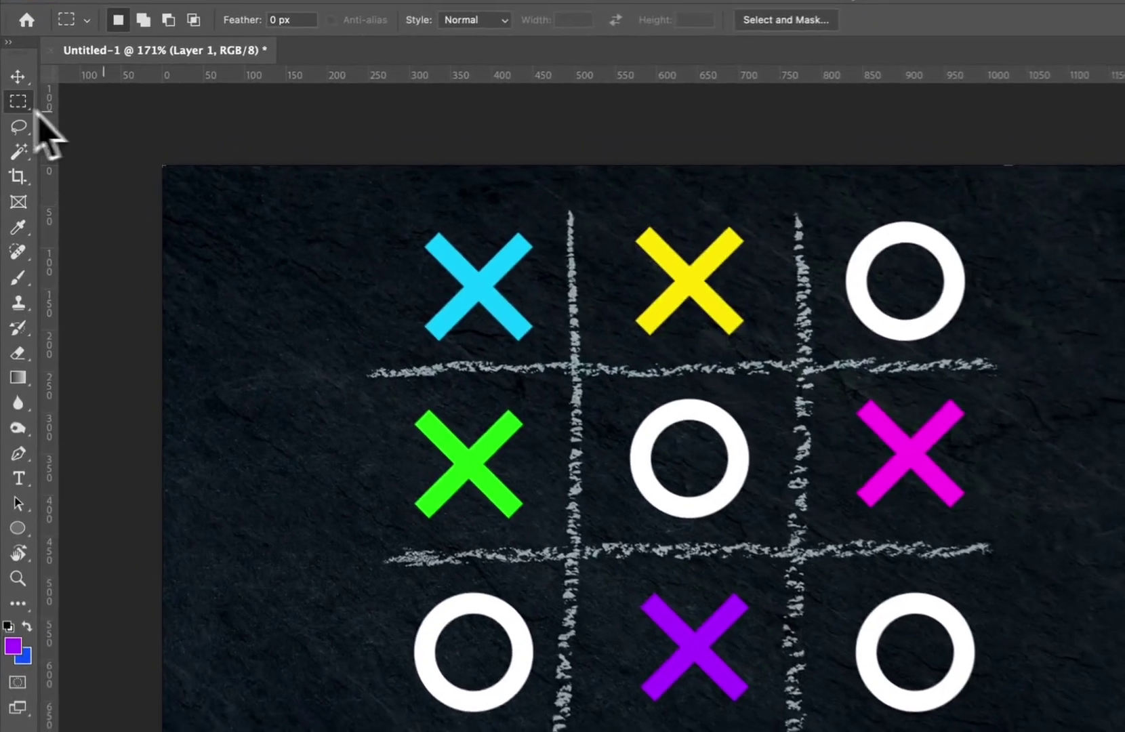
{"action": "left_click_drag", "start_coordinate": [163, 165], "coordinate": [443, 424]}
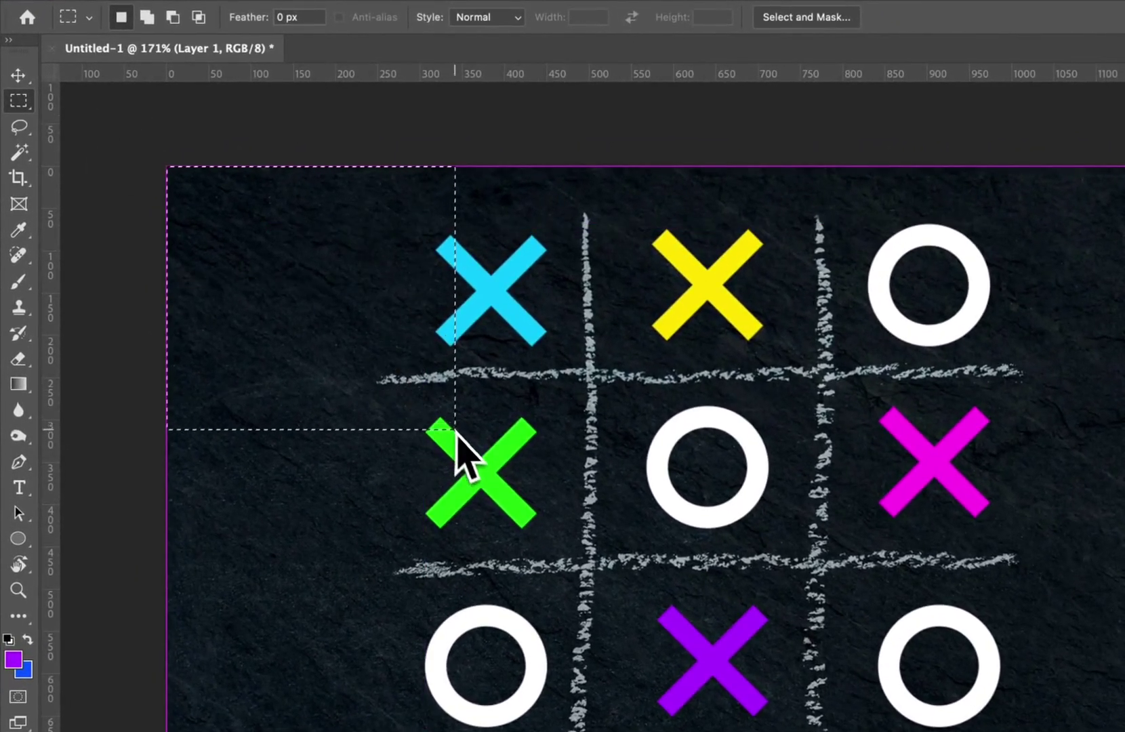
{"action": "left_click_drag", "start_coordinate": [567, 508], "coordinate": [569, 510]}
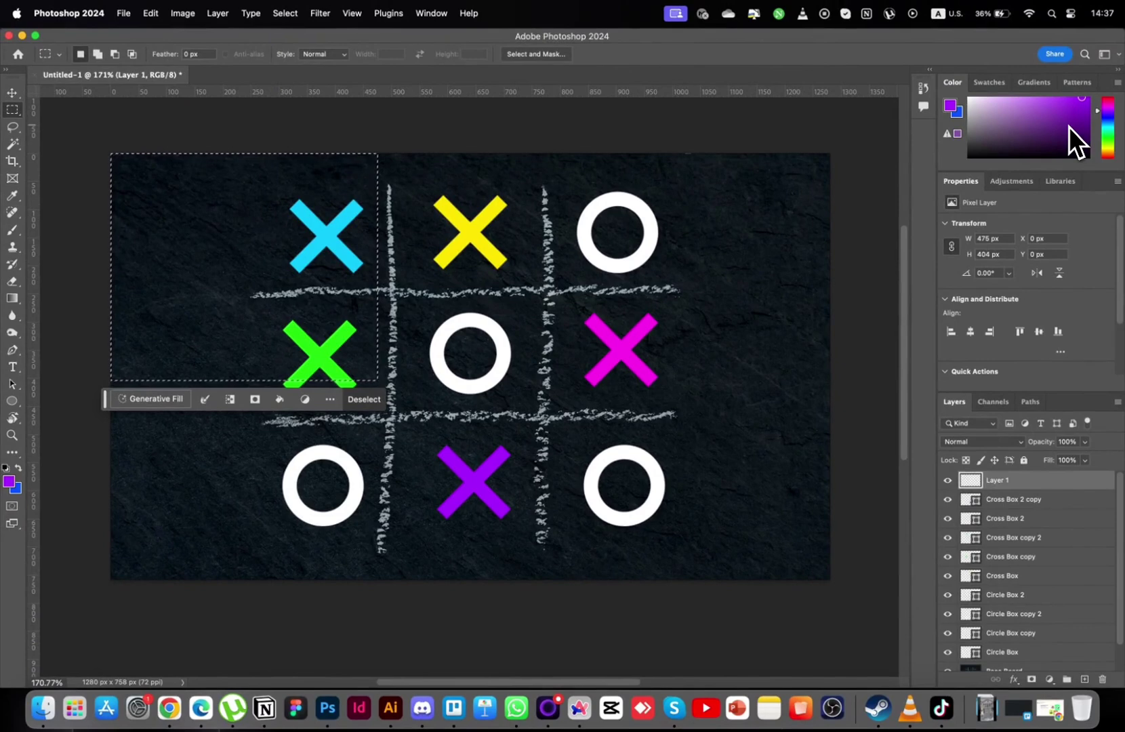
{"action": "key", "text": "alt+BackSpace"}
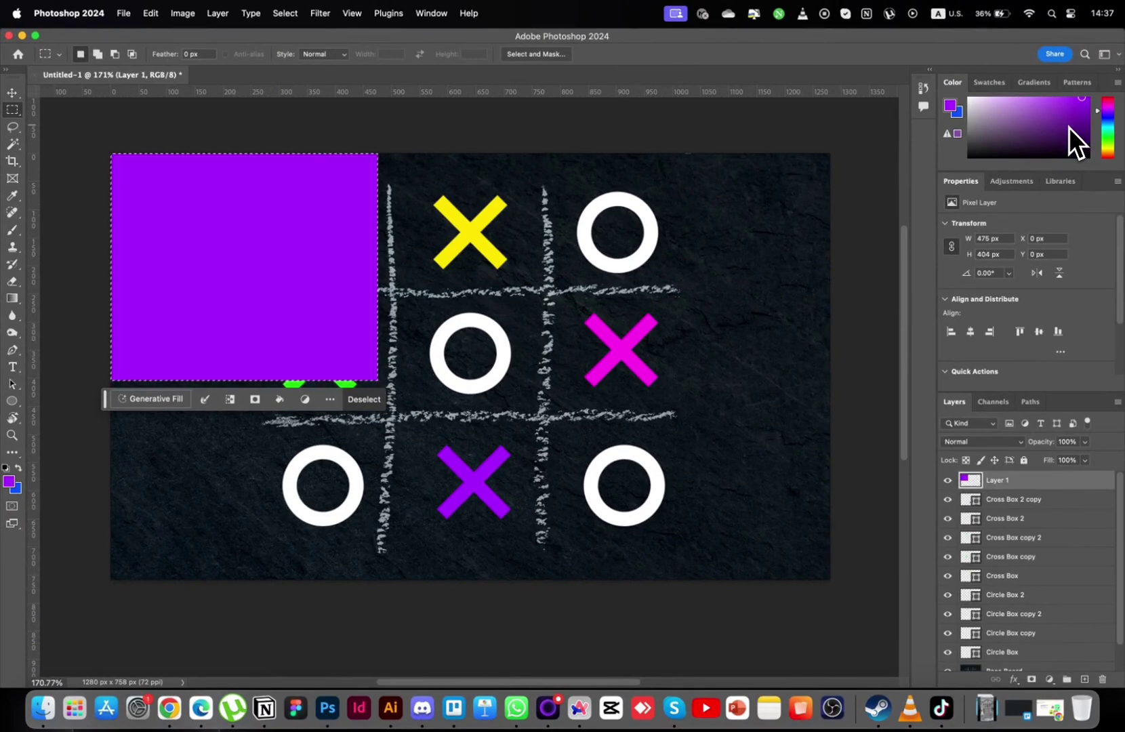
{"action": "key", "text": "super+d"}
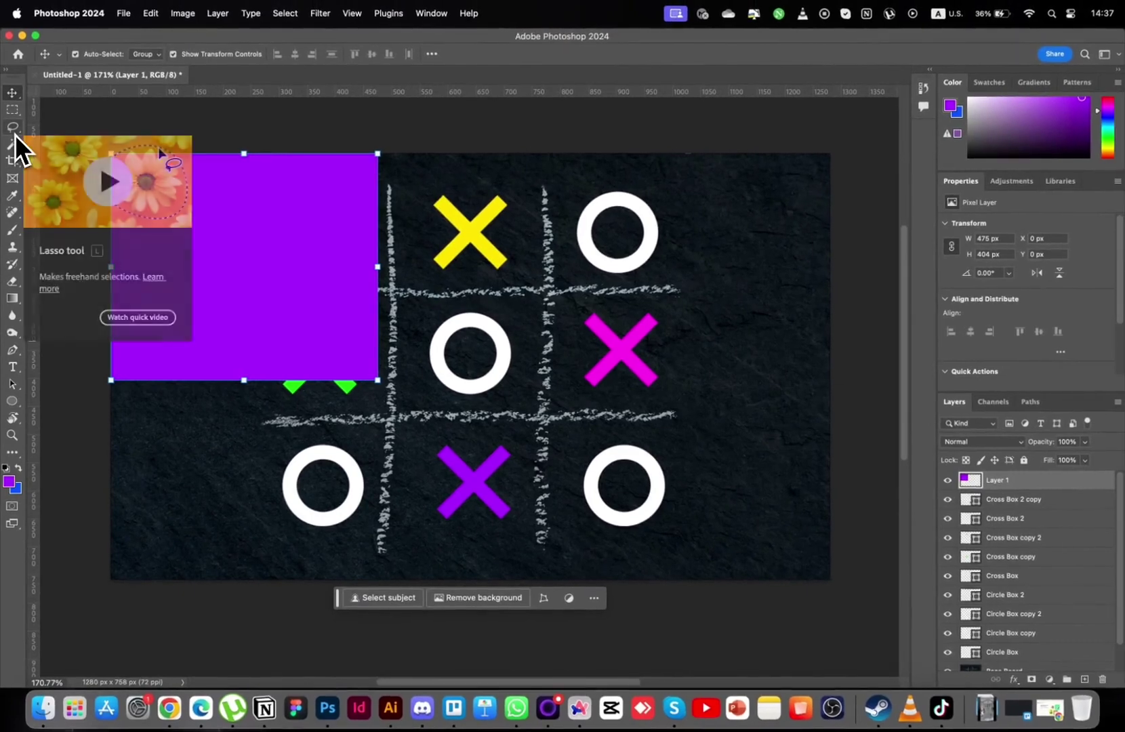
Switch to the standard Eraser Tool, try one dab with the 1300 px brush at the purple rectangle's right edge, and undo it.
{"action": "key", "text": "e"}
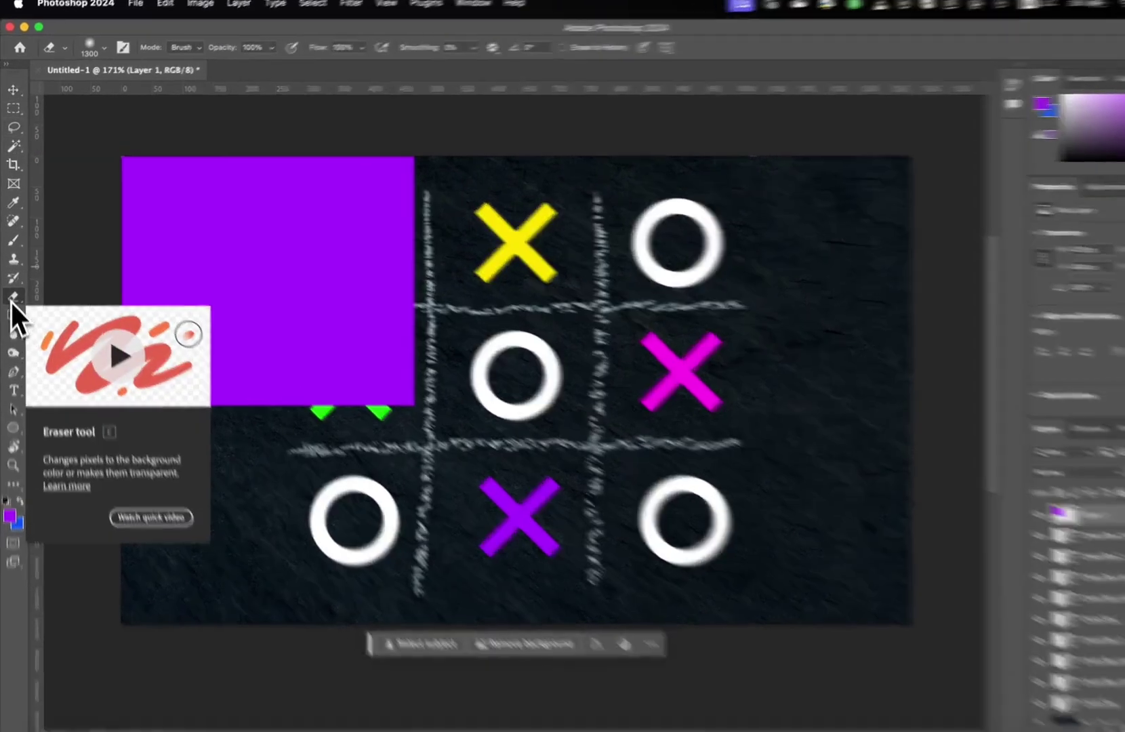
{"action": "right_click", "coordinate": [12, 285]}
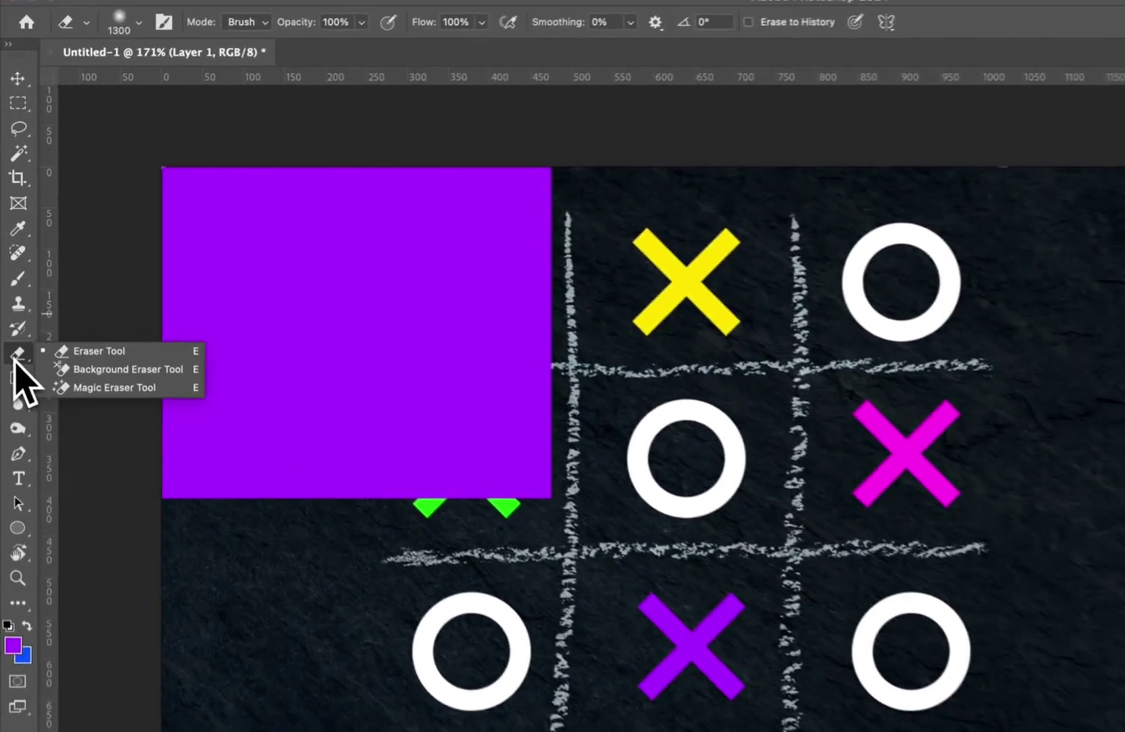
{"action": "left_click", "coordinate": [124, 357]}
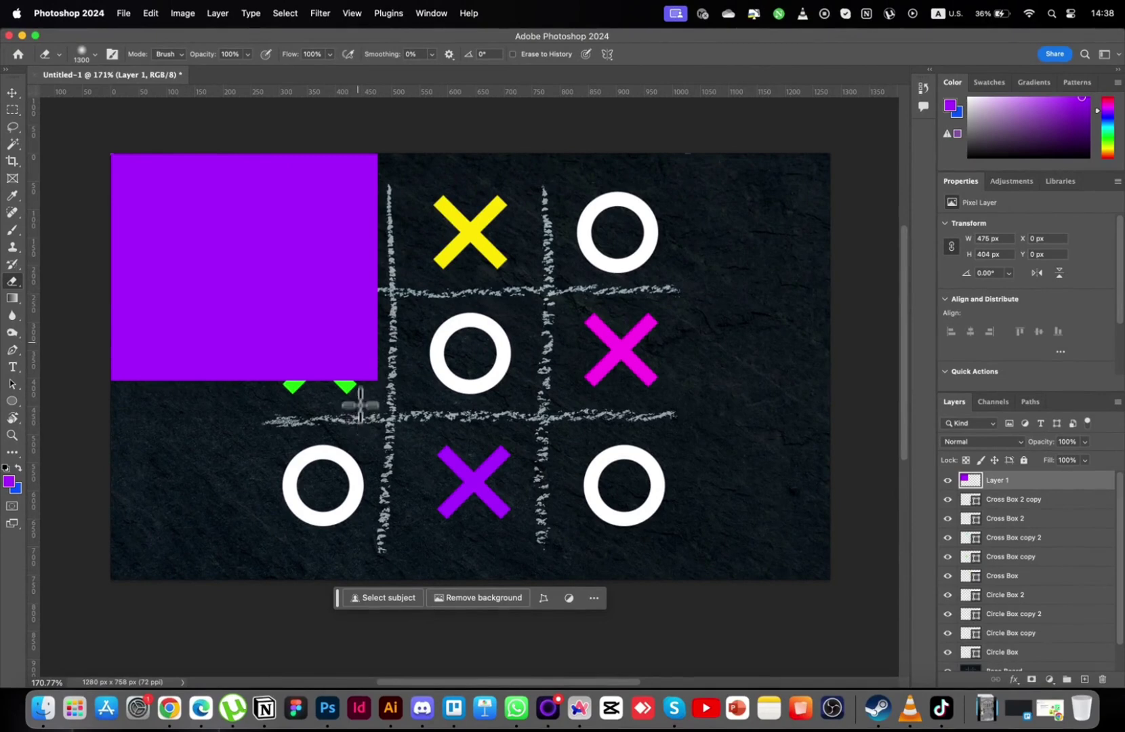
{"action": "left_click", "coordinate": [374, 280]}
{"action": "key", "text": "super+z"}
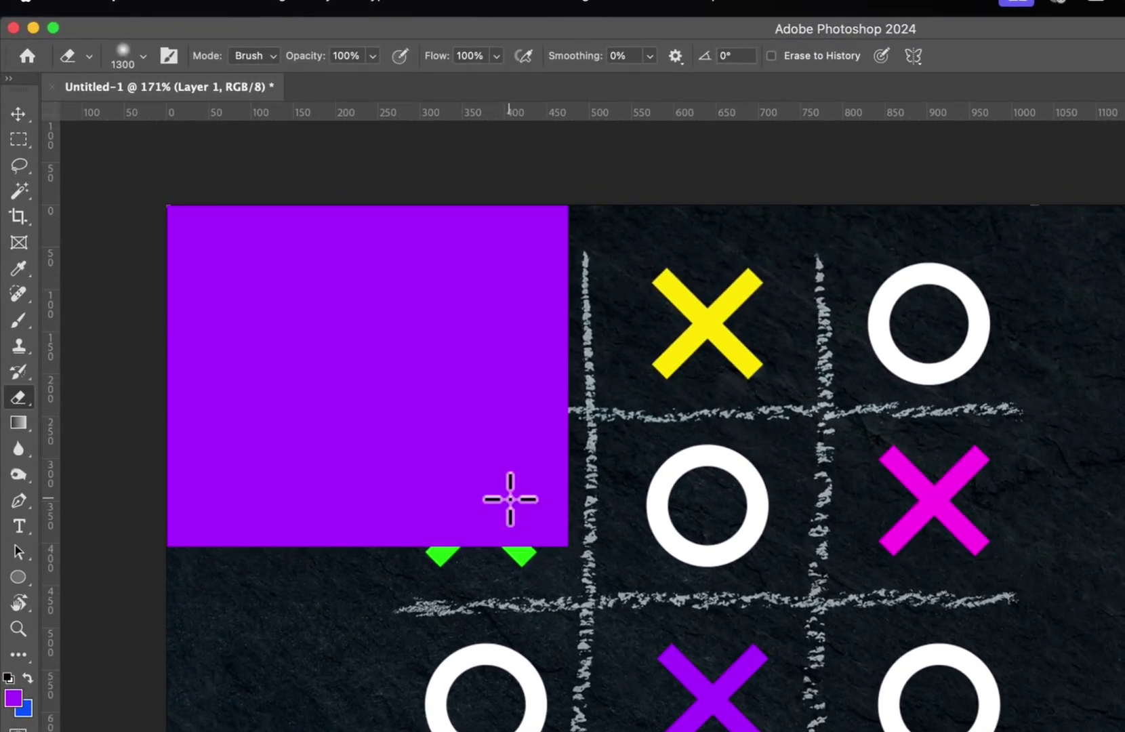
Set the eraser brush to 700 px and erase the purple rectangle's right and lower parts, leaving a soft diagonal fade in the corner.
{"action": "left_click", "coordinate": [143, 57]}
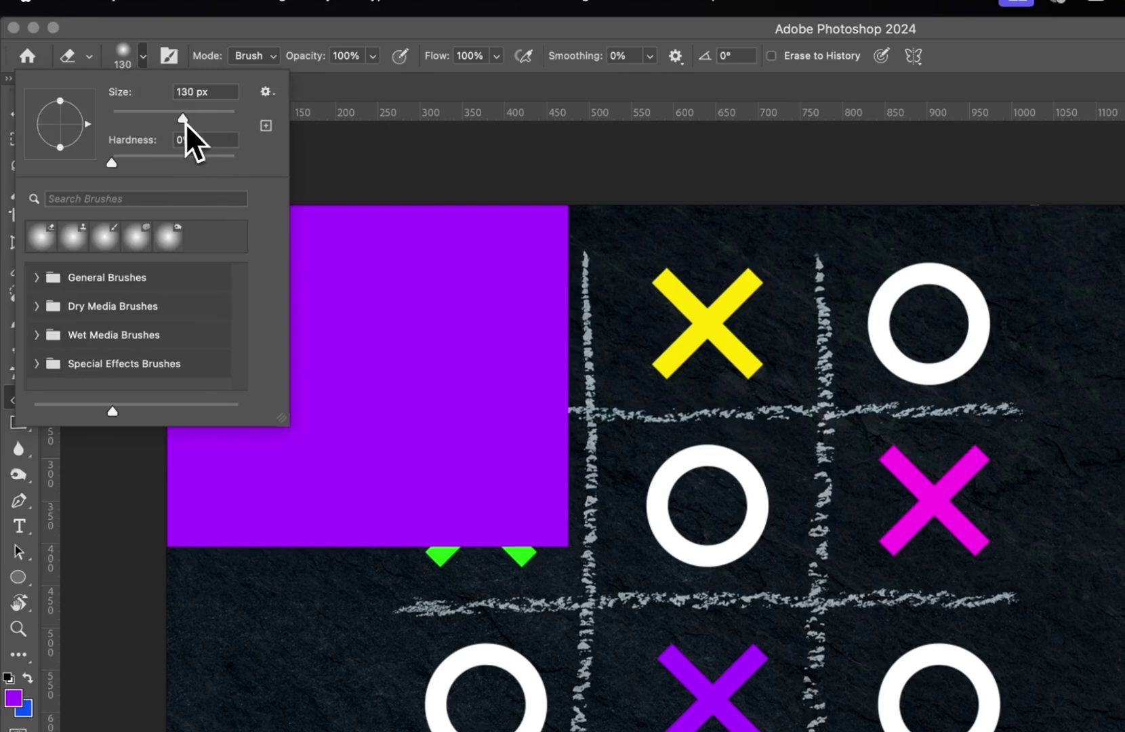
{"action": "left_click_drag", "start_coordinate": [186, 123], "coordinate": [183, 123]}
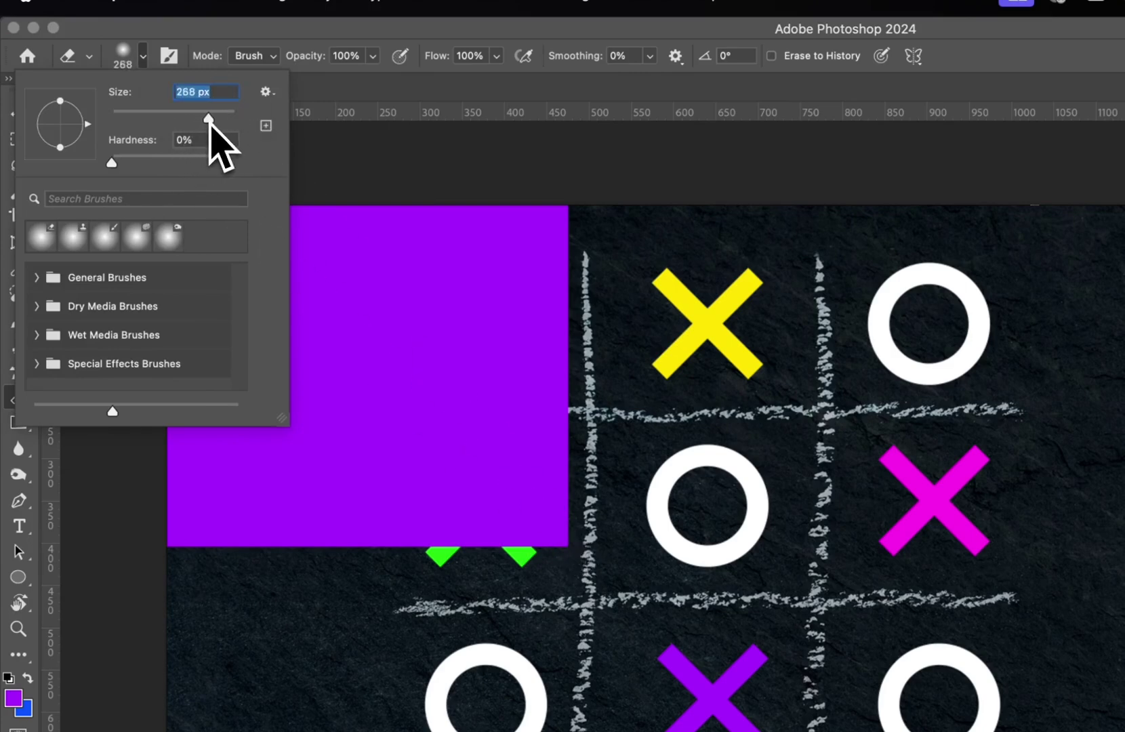
{"action": "left_click_drag", "start_coordinate": [209, 121], "coordinate": [212, 127]}
{"action": "mouse_move", "coordinate": [594, 504]}
{"action": "left_mouse_down"}
{"action": "mouse_move", "coordinate": [544, 711]}
{"action": "mouse_move", "coordinate": [655, 446]}
{"action": "left_mouse_up"}
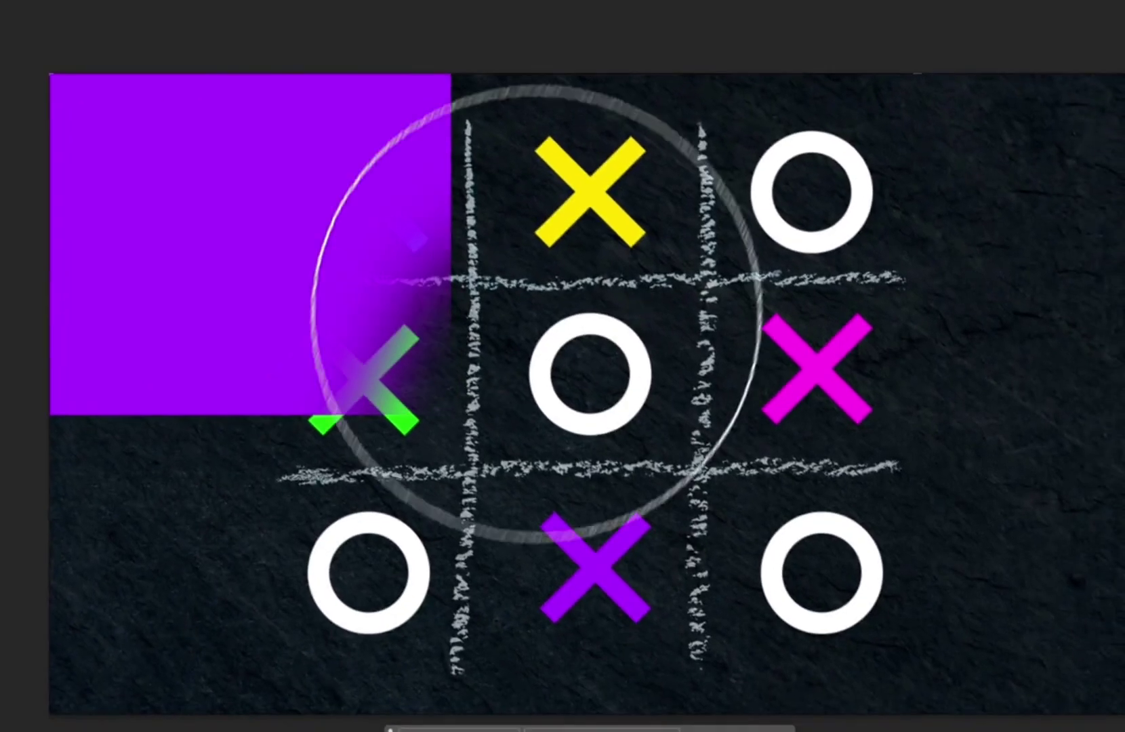
{"action": "mouse_move", "coordinate": [573, 23]}
{"action": "left_mouse_down"}
{"action": "mouse_move", "coordinate": [320, 472]}
{"action": "mouse_move", "coordinate": [119, 681]}
{"action": "left_mouse_up"}
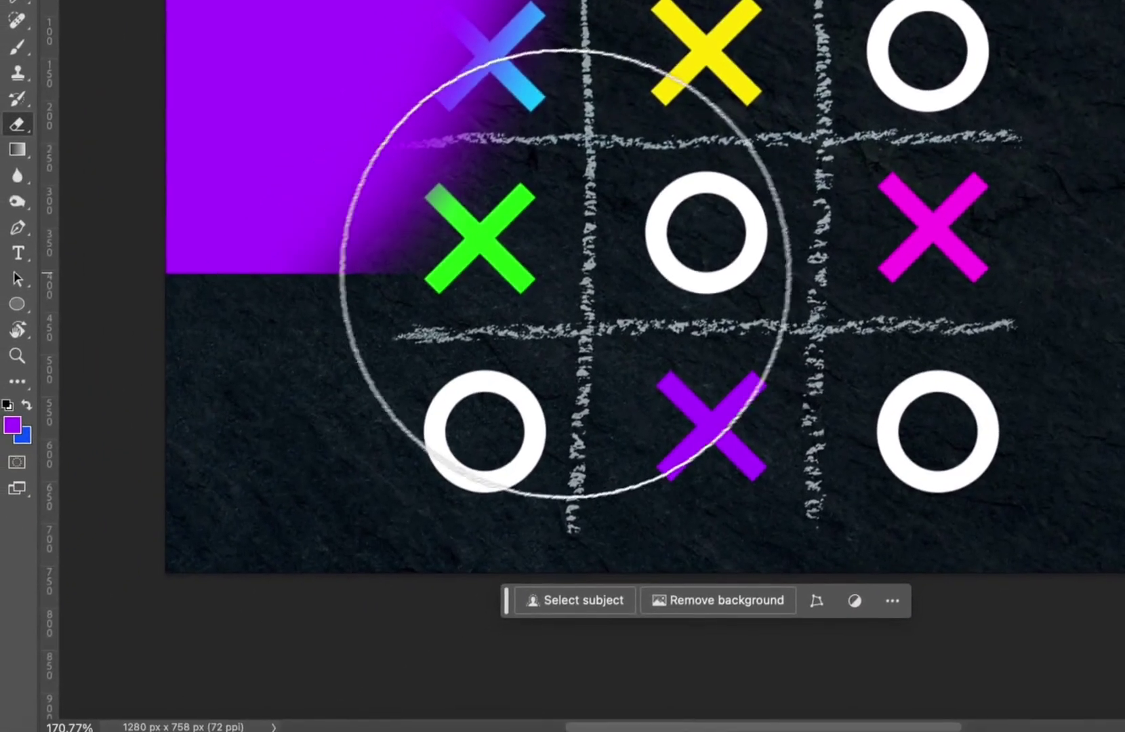
{"action": "mouse_move", "coordinate": [566, 273]}
{"action": "left_mouse_down"}
{"action": "mouse_move", "coordinate": [10, 394]}
{"action": "mouse_move", "coordinate": [613, 311]}
{"action": "mouse_move", "coordinate": [223, 386]}
{"action": "mouse_move", "coordinate": [251, 414]}
{"action": "mouse_move", "coordinate": [291, 391]}
{"action": "left_mouse_up"}
Scale the purple glow from its lower-right corner to about 884 × 752 px with the Move tool and apply the transform.
{"action": "key", "text": "v"}
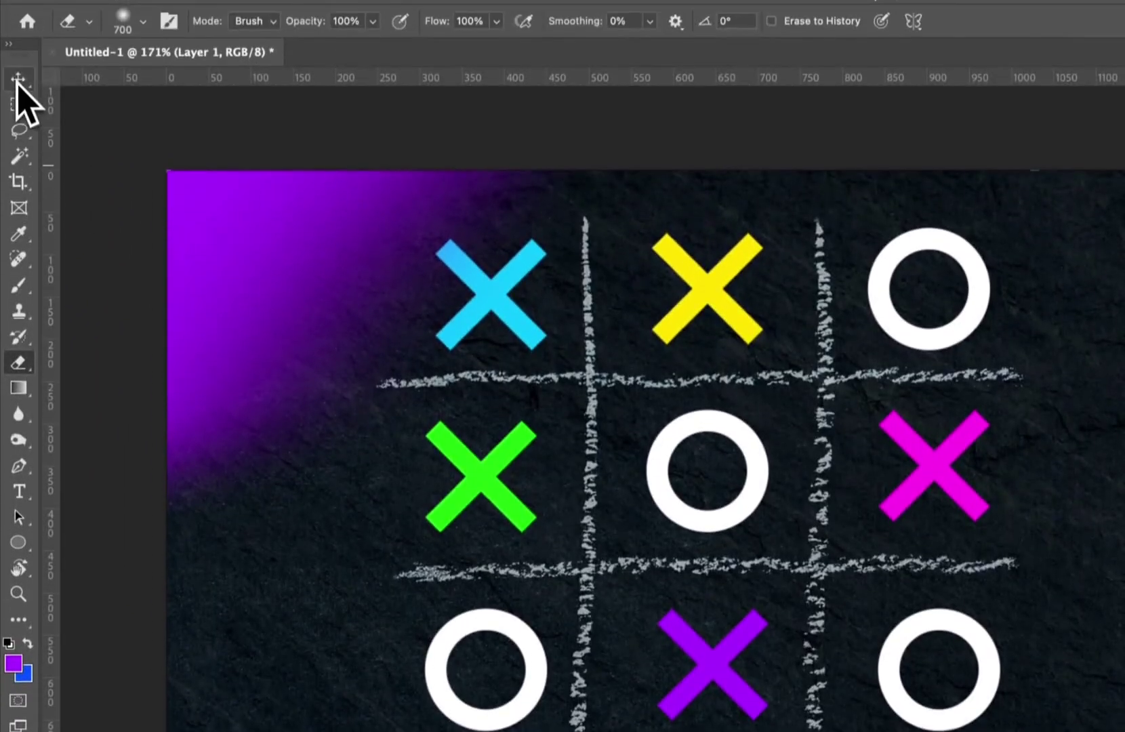
{"action": "left_click", "coordinate": [19, 95]}
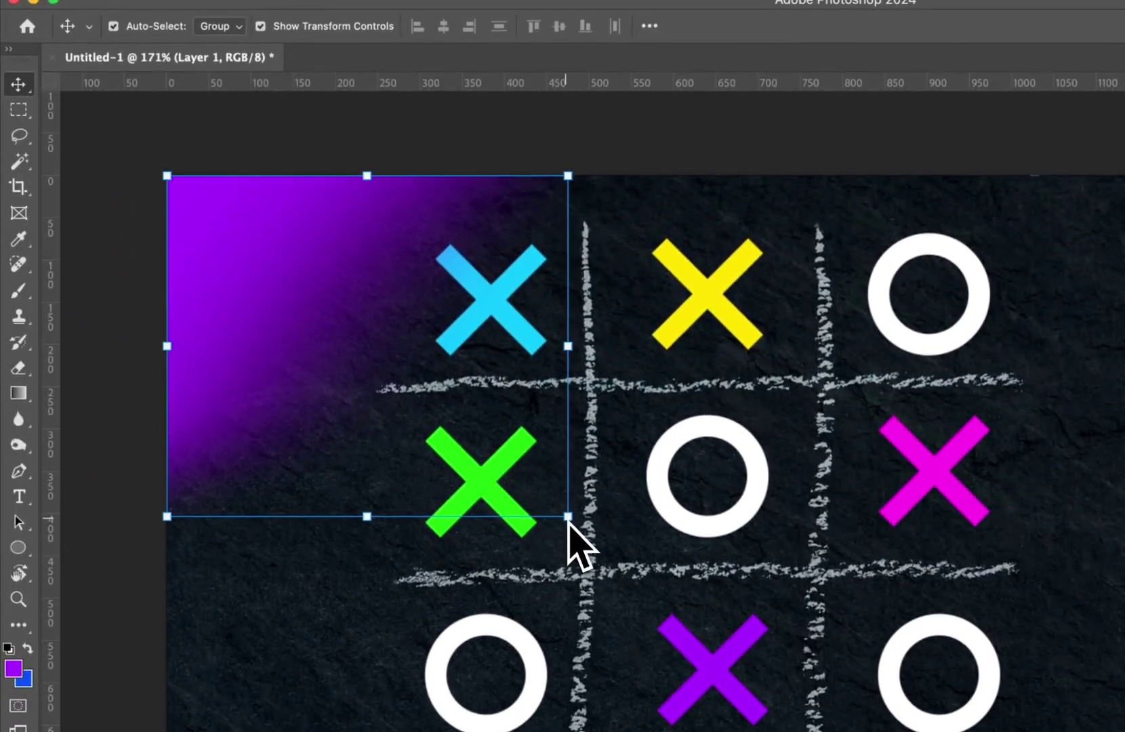
{"action": "left_click_drag", "start_coordinate": [568, 516], "coordinate": [905, 731]}
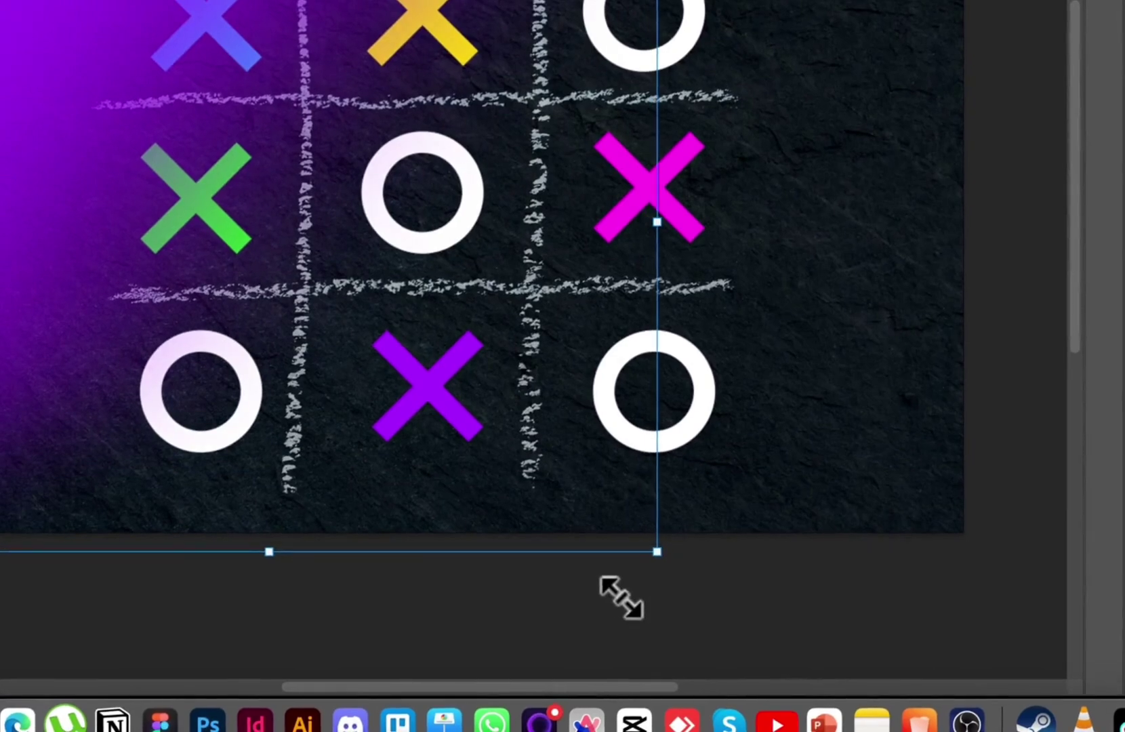
{"action": "left_click_drag", "start_coordinate": [597, 576], "coordinate": [597, 576]}
{"action": "key", "text": "Return"}
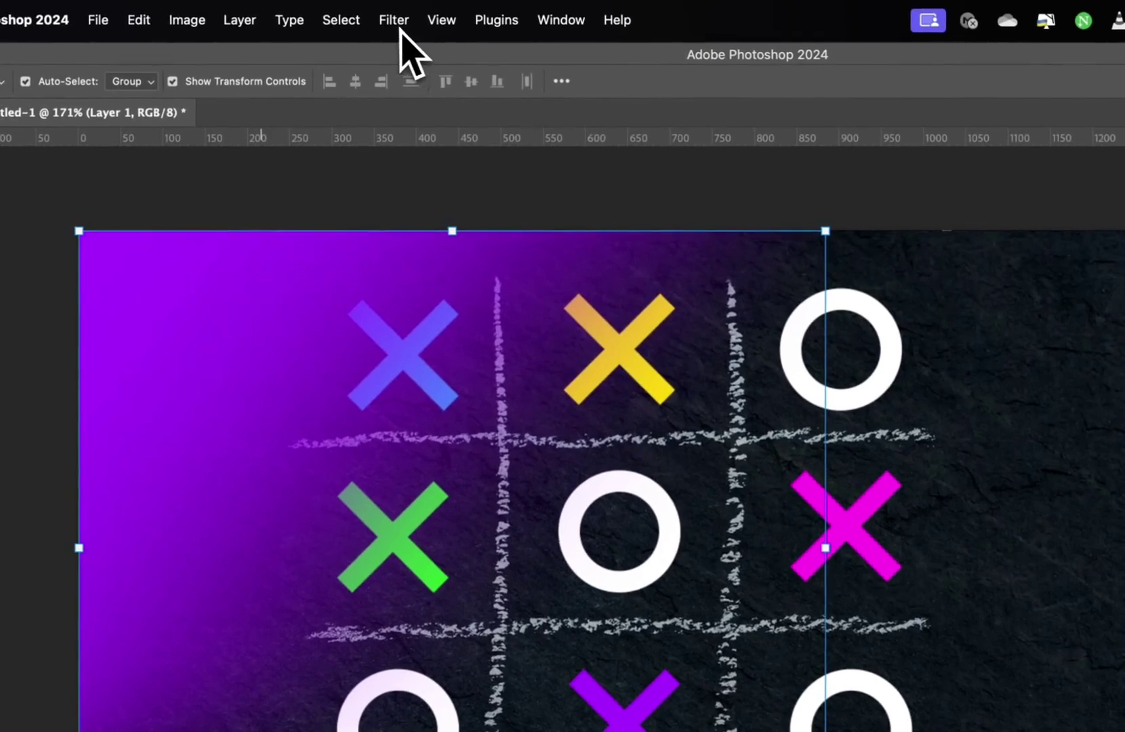
Add light, uniformly distributed noise to the purple glow layer with the Add Noise filter, lowering the preset amount.
{"action": "left_click", "coordinate": [374, 6]}
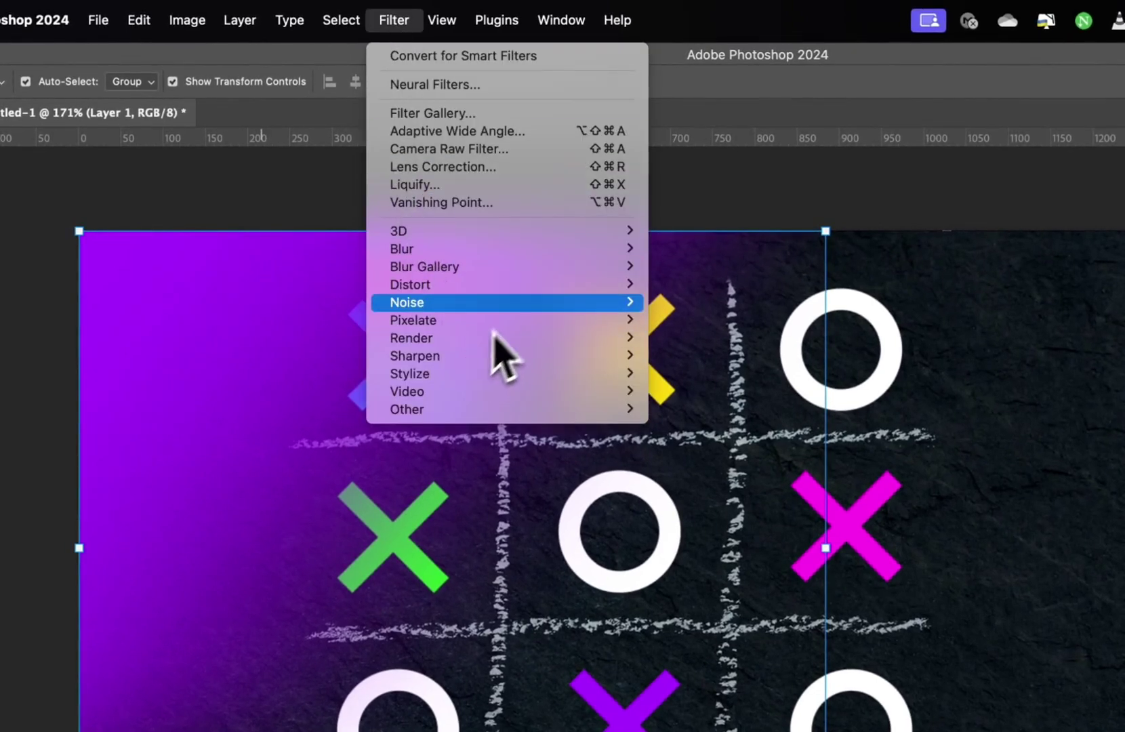
{"action": "mouse_move", "coordinate": [474, 302]}
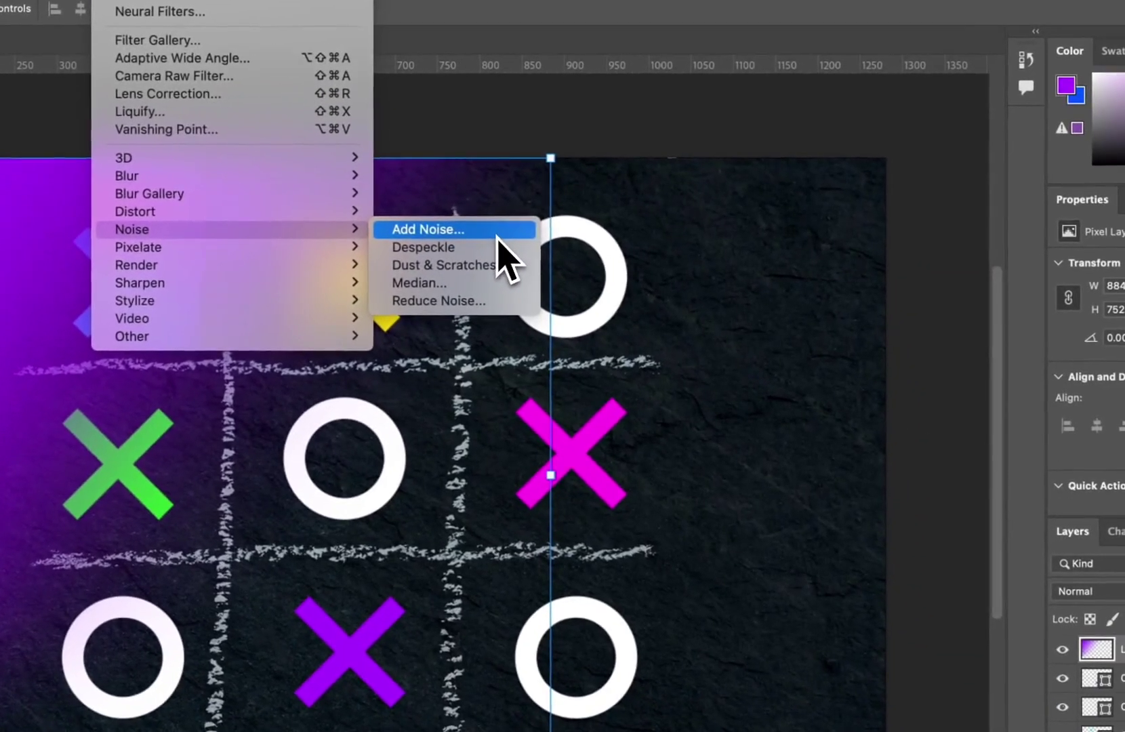
{"action": "left_click", "coordinate": [535, 249]}
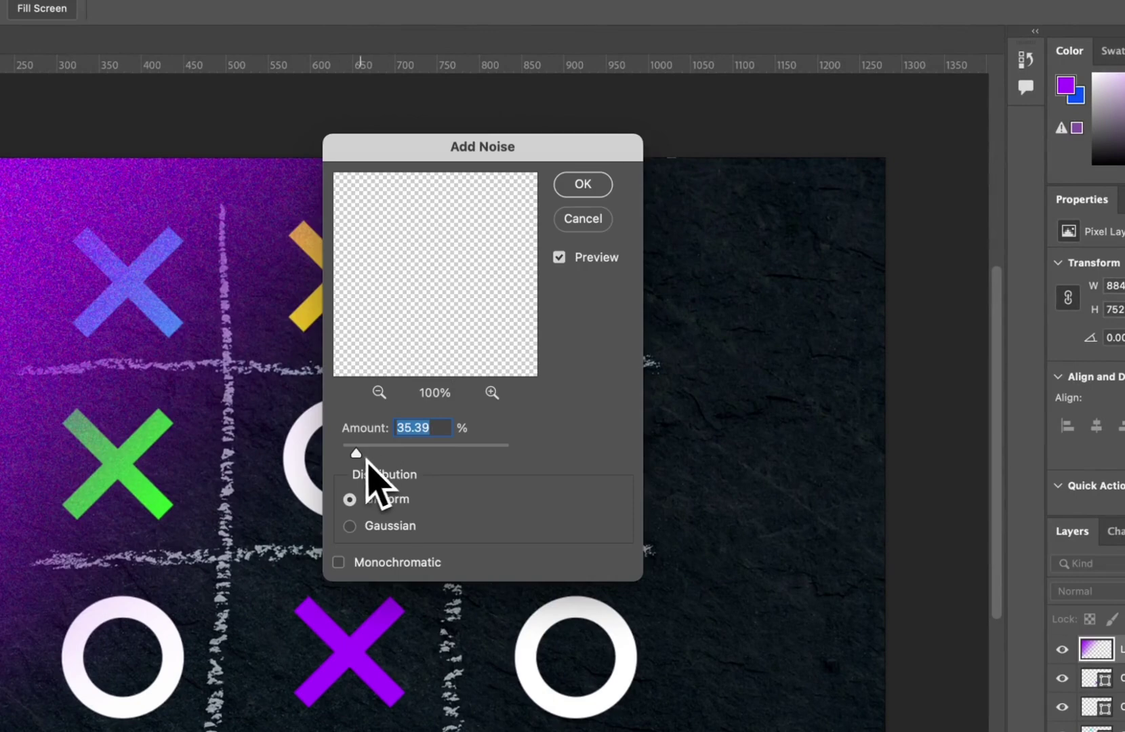
{"action": "mouse_move", "coordinate": [356, 455]}
{"action": "left_mouse_down"}
{"action": "mouse_move", "coordinate": [377, 453]}
{"action": "mouse_move", "coordinate": [348, 454]}
{"action": "left_mouse_up"}
{"action": "left_click", "coordinate": [574, 184]}
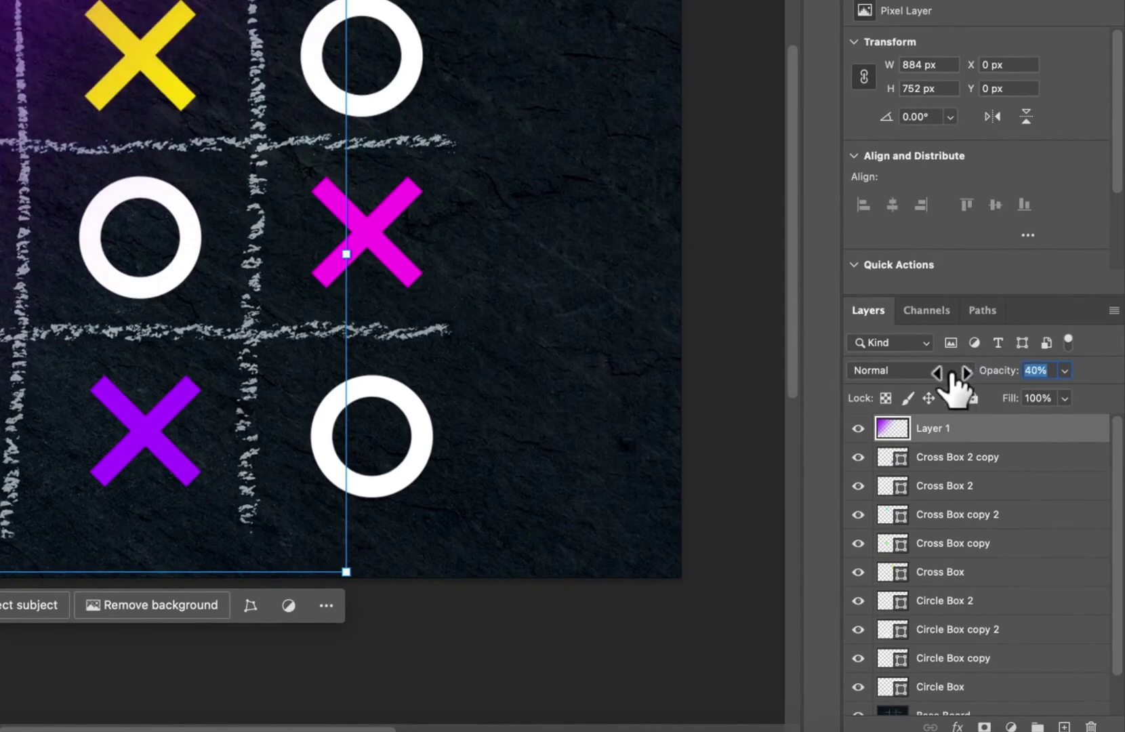
Reduce the purple glow layer's opacity to 39% and set its blend mode to Color Dodge.
{"action": "left_click", "coordinate": [748, 385]}
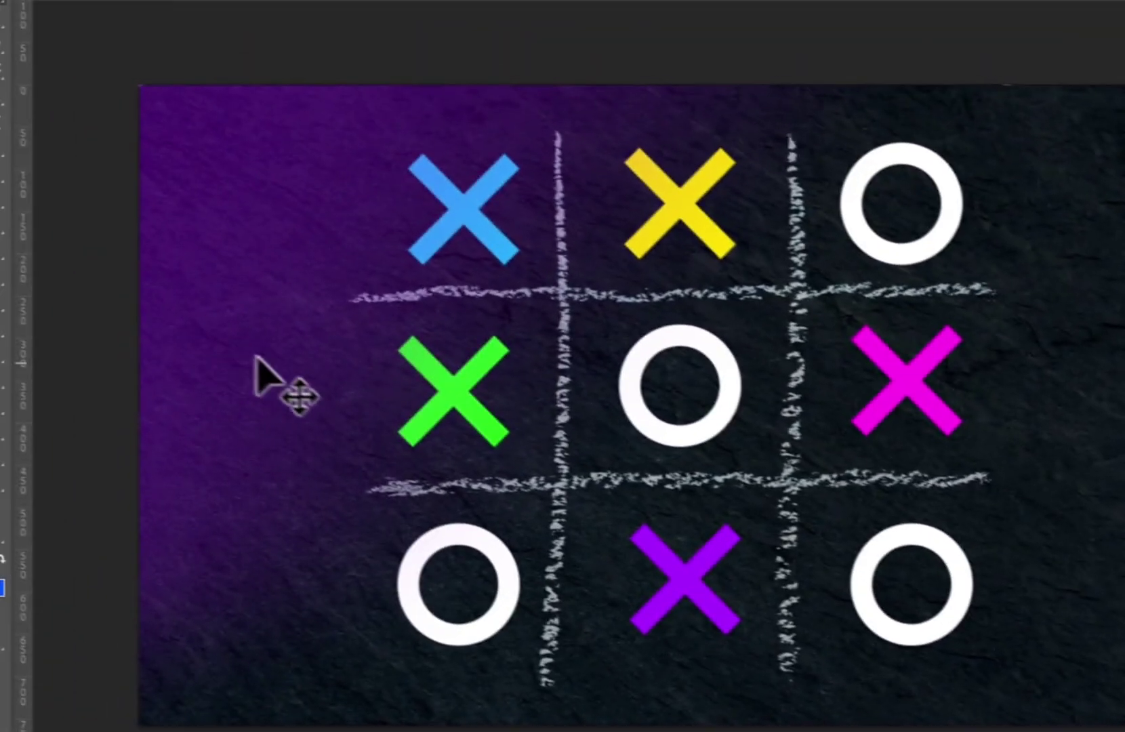
{"action": "left_click", "coordinate": [302, 369]}
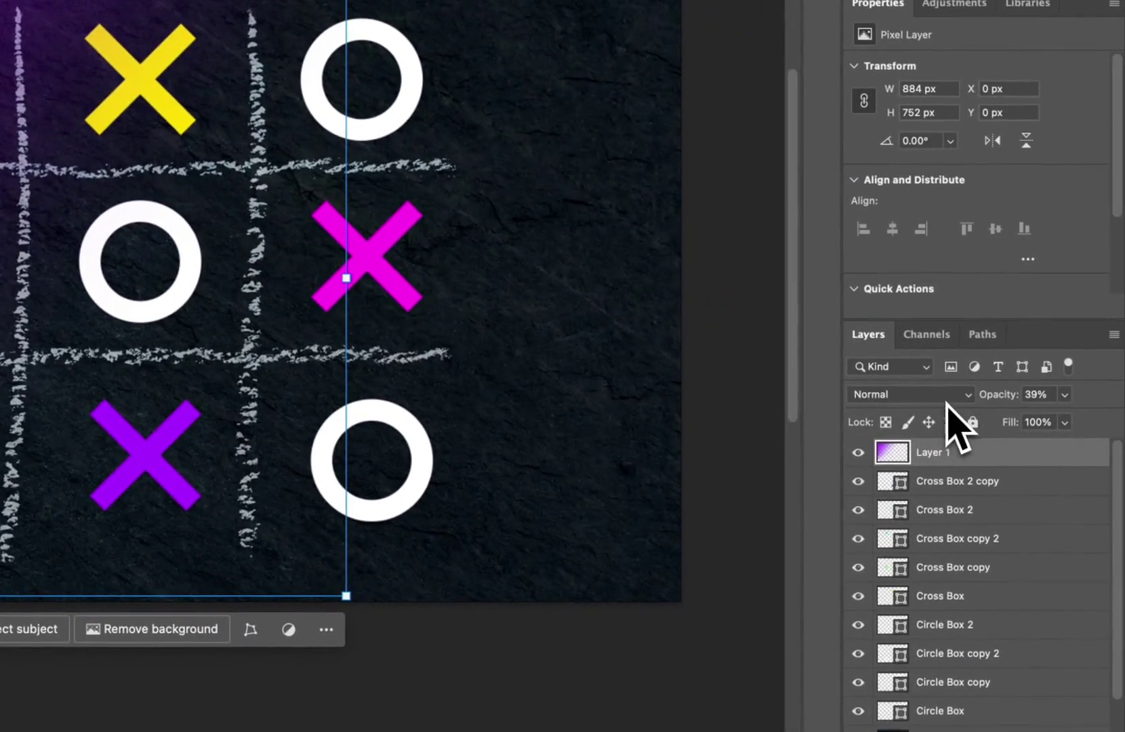
{"action": "left_click", "coordinate": [947, 398]}
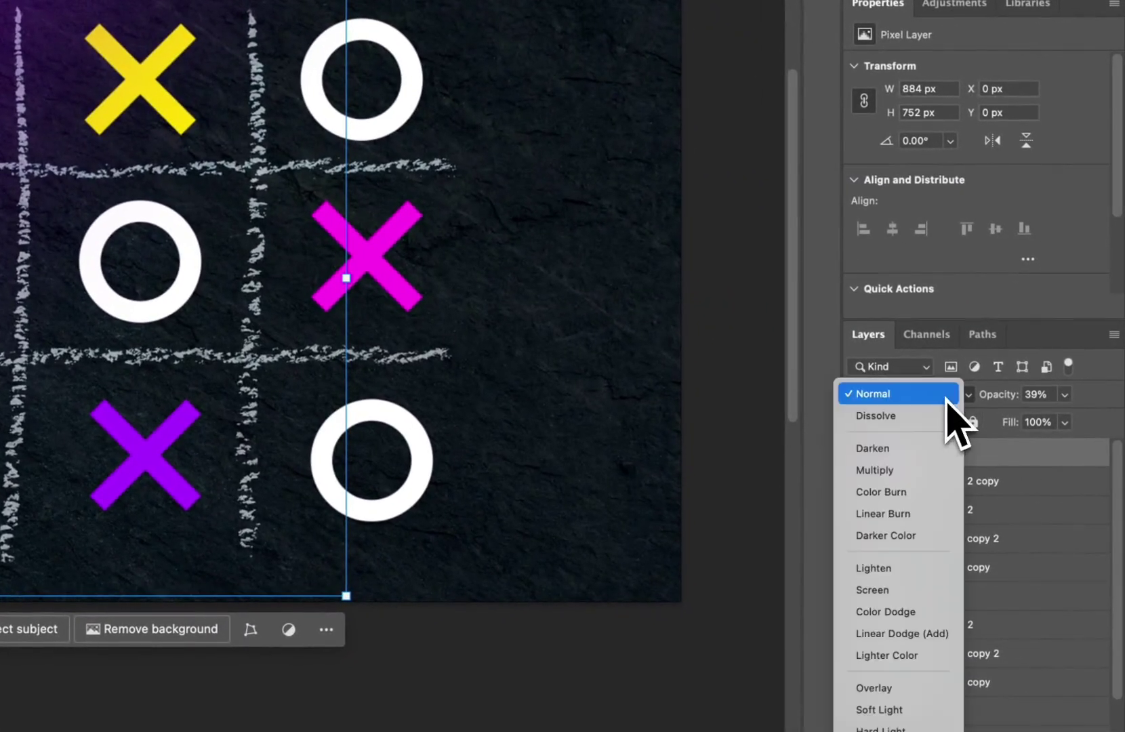
{"action": "left_click", "coordinate": [930, 610]}
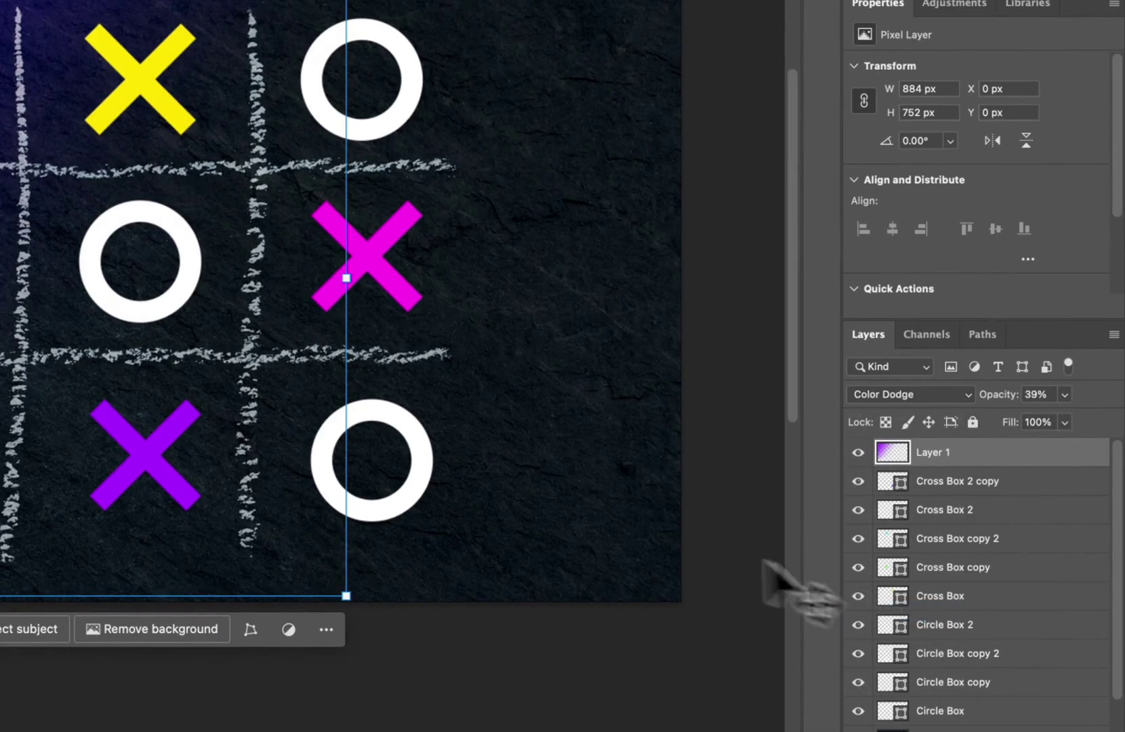
{"action": "left_click", "coordinate": [727, 539]}
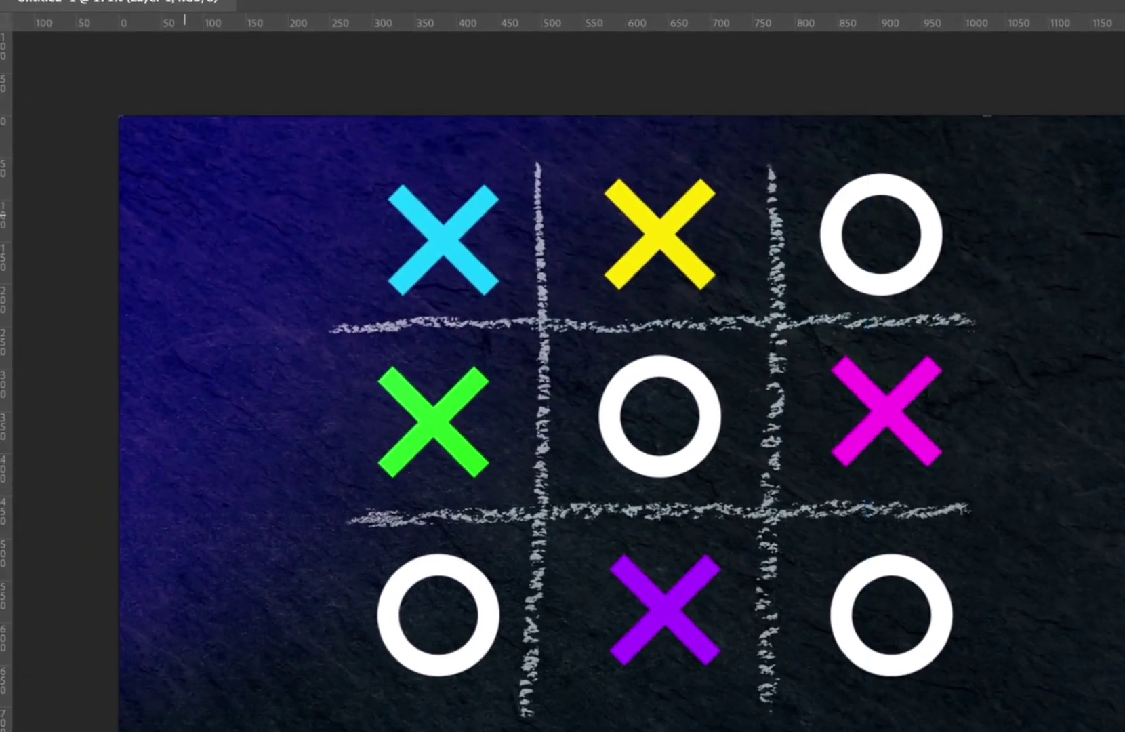
Duplicate the glow layer, rotate the copy 180° and place it over the canvas's lower-right corner.
{"action": "left_click_drag", "start_coordinate": [184, 215], "coordinate": [838, 427]}
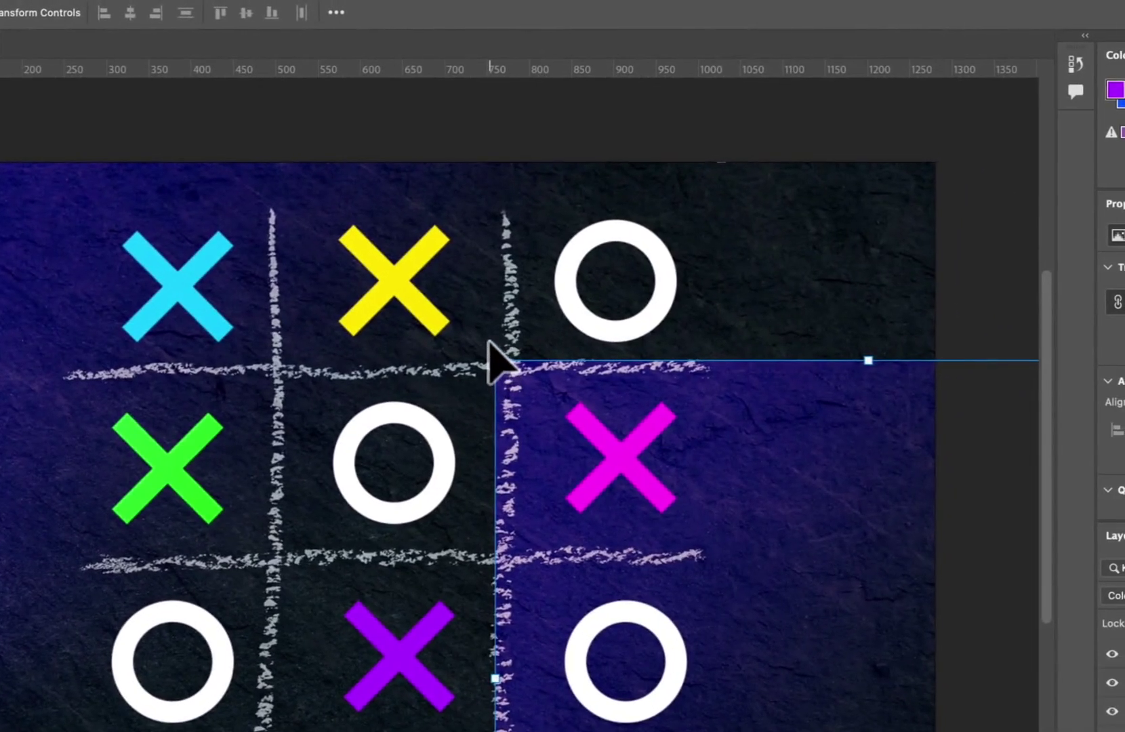
{"action": "left_click_drag", "start_coordinate": [491, 341], "coordinate": [295, 674]}
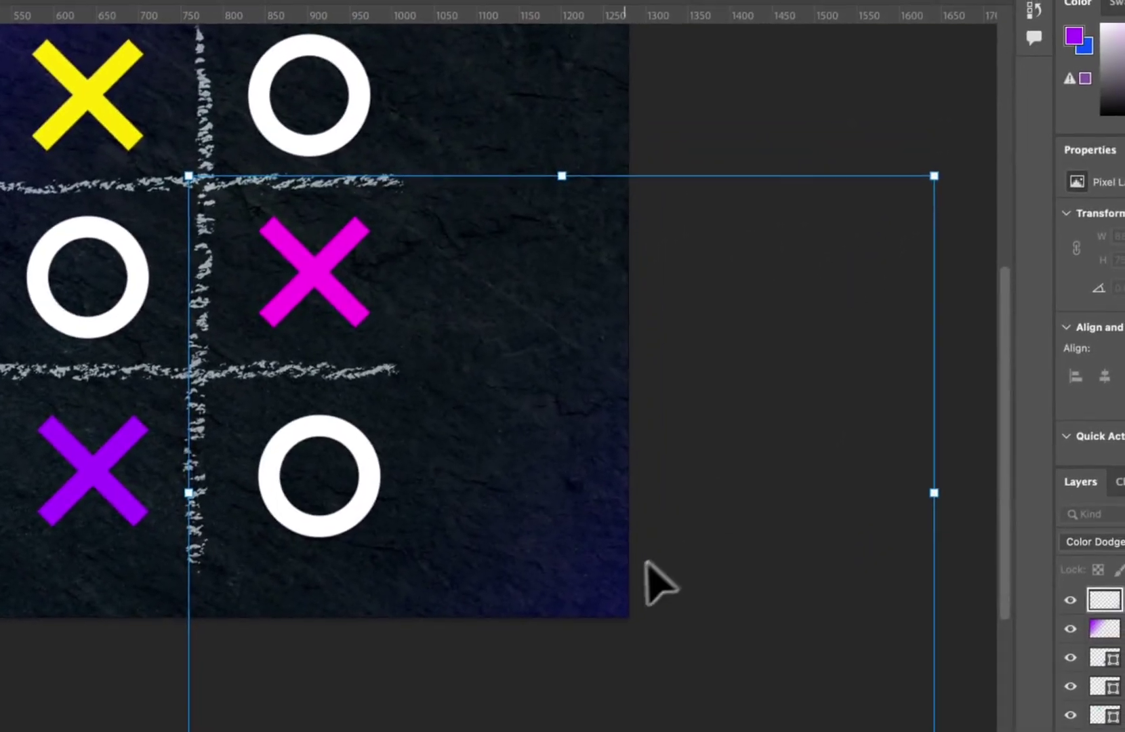
{"action": "left_click_drag", "start_coordinate": [89, 502], "coordinate": [0, 437]}
{"action": "left_click_drag", "start_coordinate": [484, 515], "coordinate": [317, 410]}
{"action": "key", "text": "Return"}
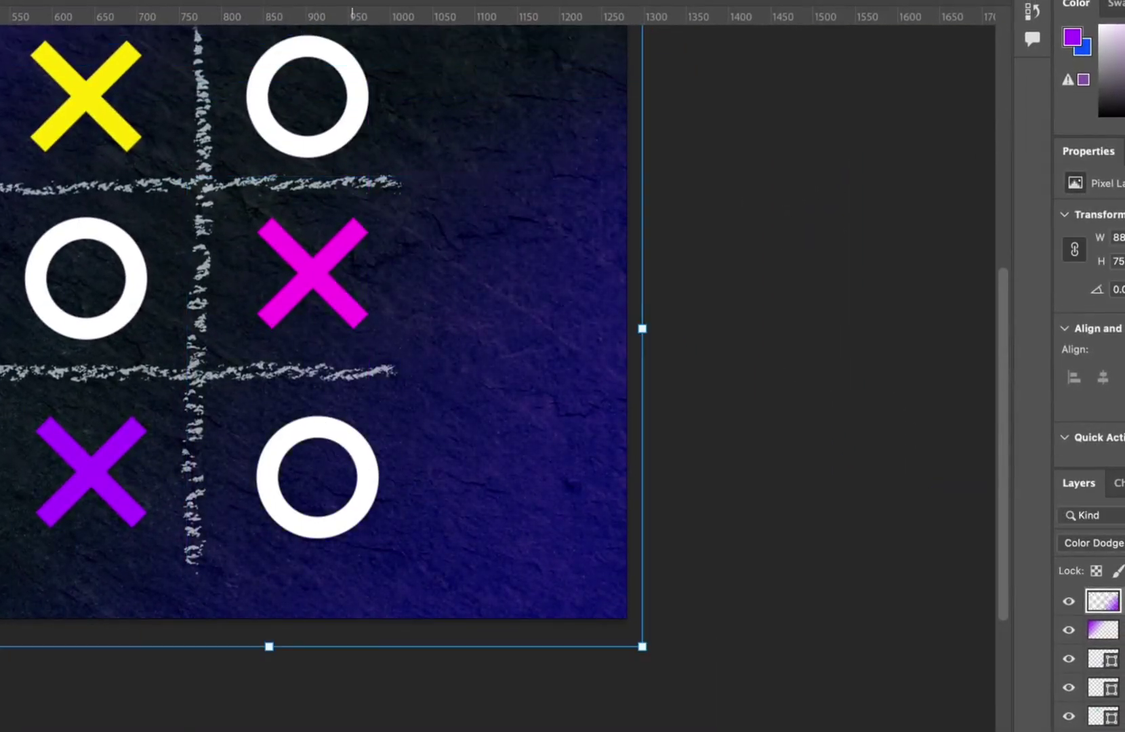
{"action": "left_click", "coordinate": [720, 469]}
{"action": "key", "text": "super+0"}
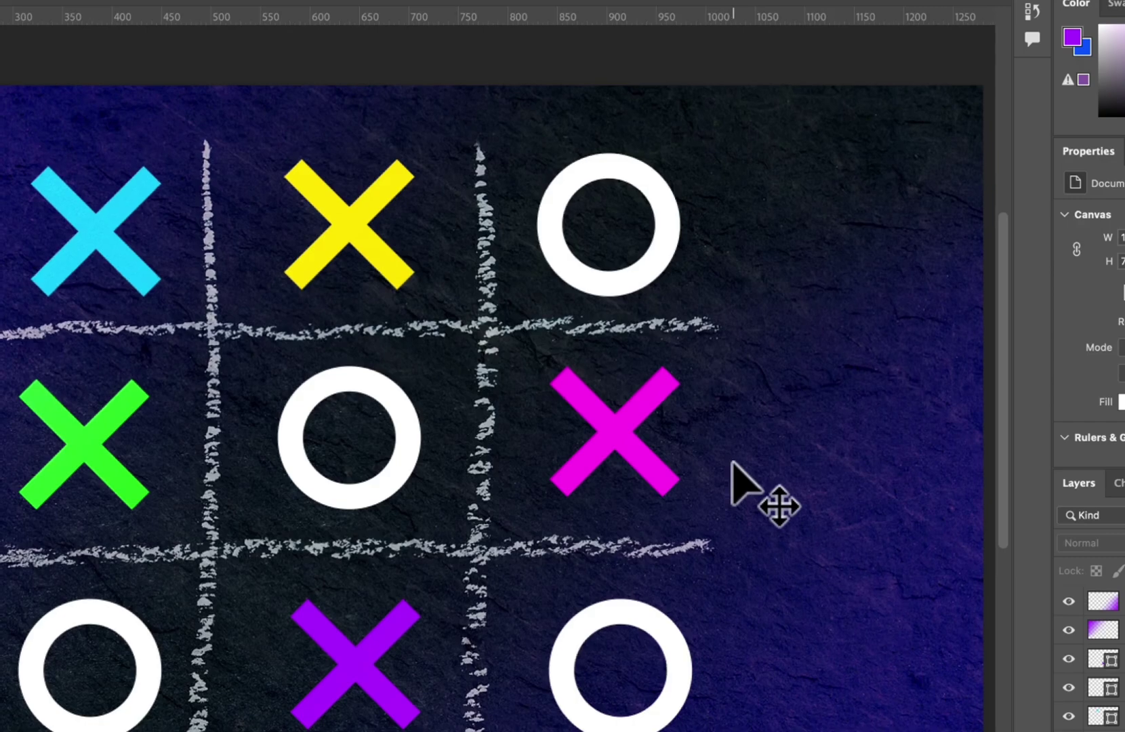
{"action": "left_click_drag", "start_coordinate": [566, 373], "coordinate": [514, 386]}
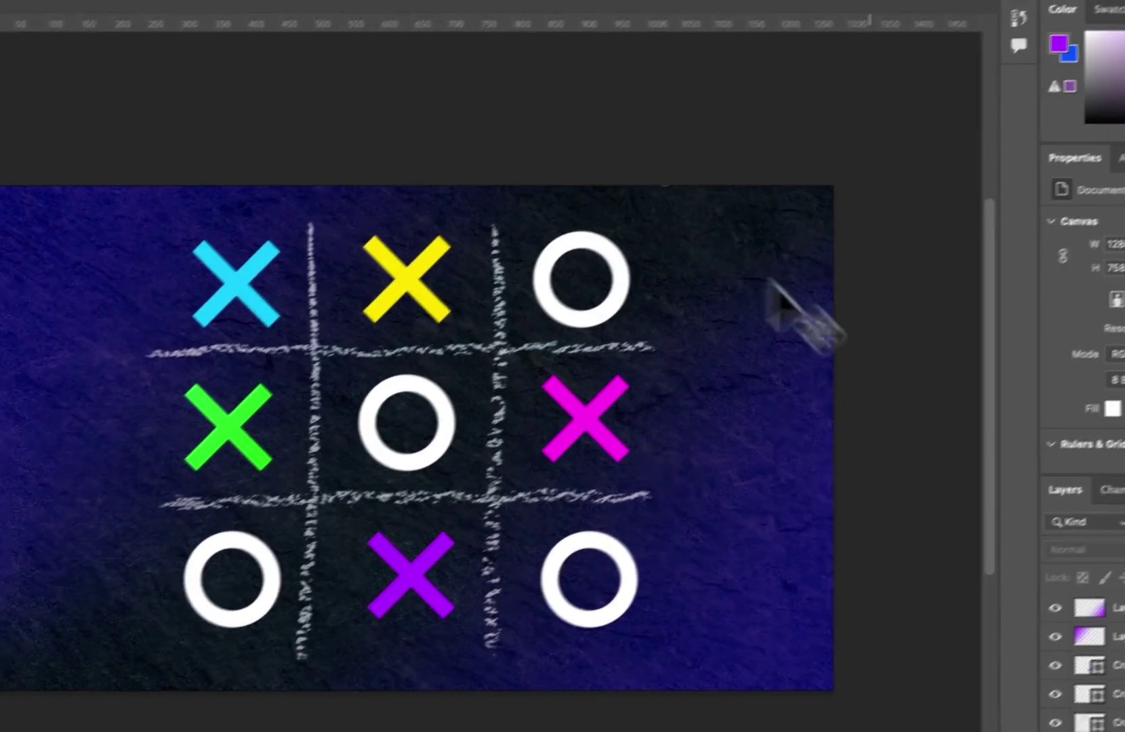
{"action": "key", "text": "super+plus"}
{"action": "key", "text": "z"}
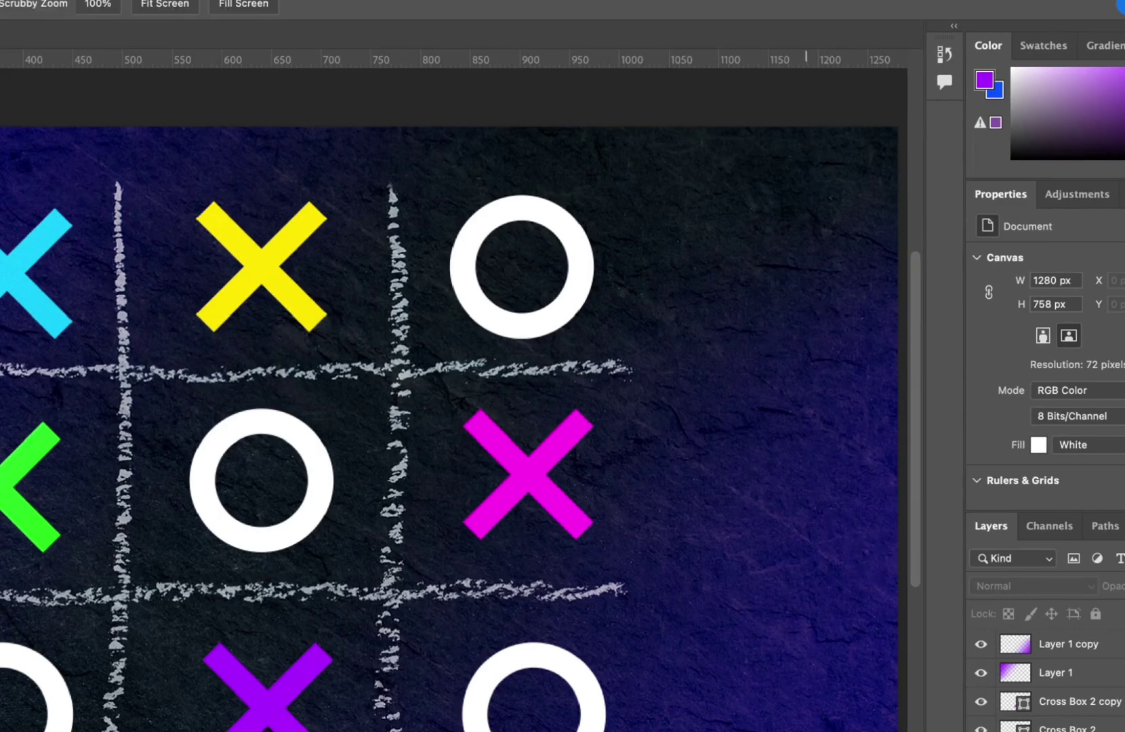
{"action": "mouse_move", "coordinate": [770, 550]}
{"action": "left_mouse_down"}
{"action": "mouse_move", "coordinate": [728, 560]}
{"action": "mouse_move", "coordinate": [764, 558]}
{"action": "left_mouse_up"}
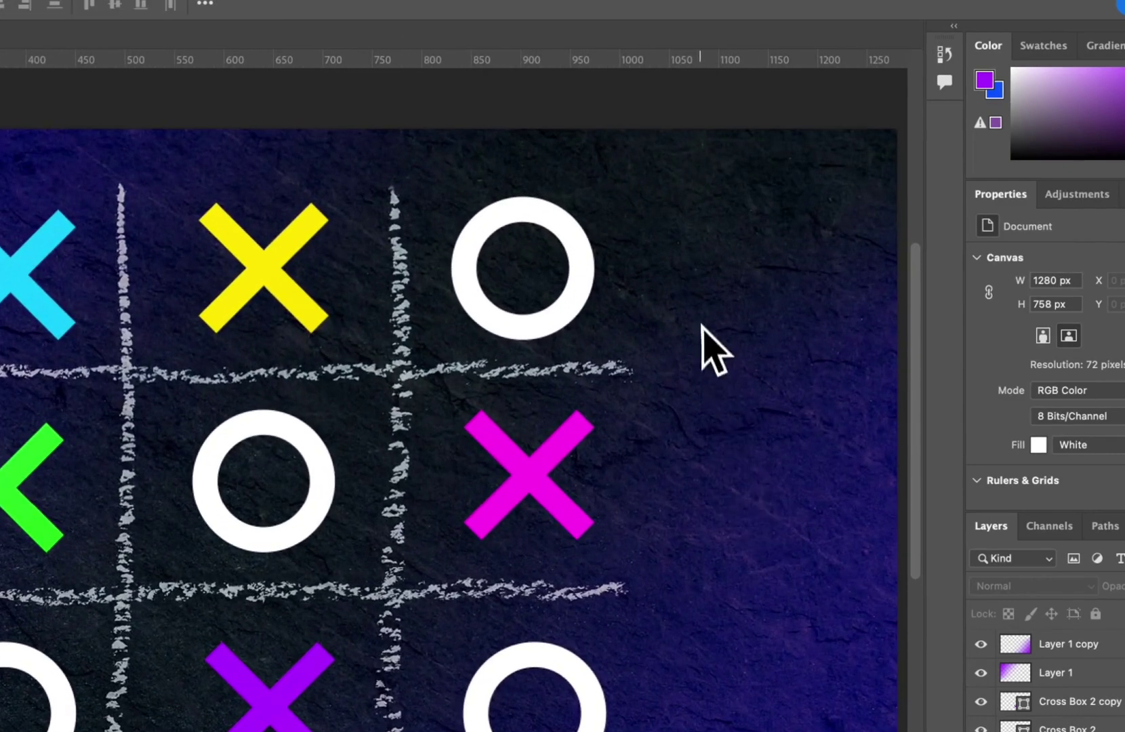
{"action": "key", "text": "space"}
{"action": "left_click_drag", "start_coordinate": [700, 371], "coordinate": [687, 351]}
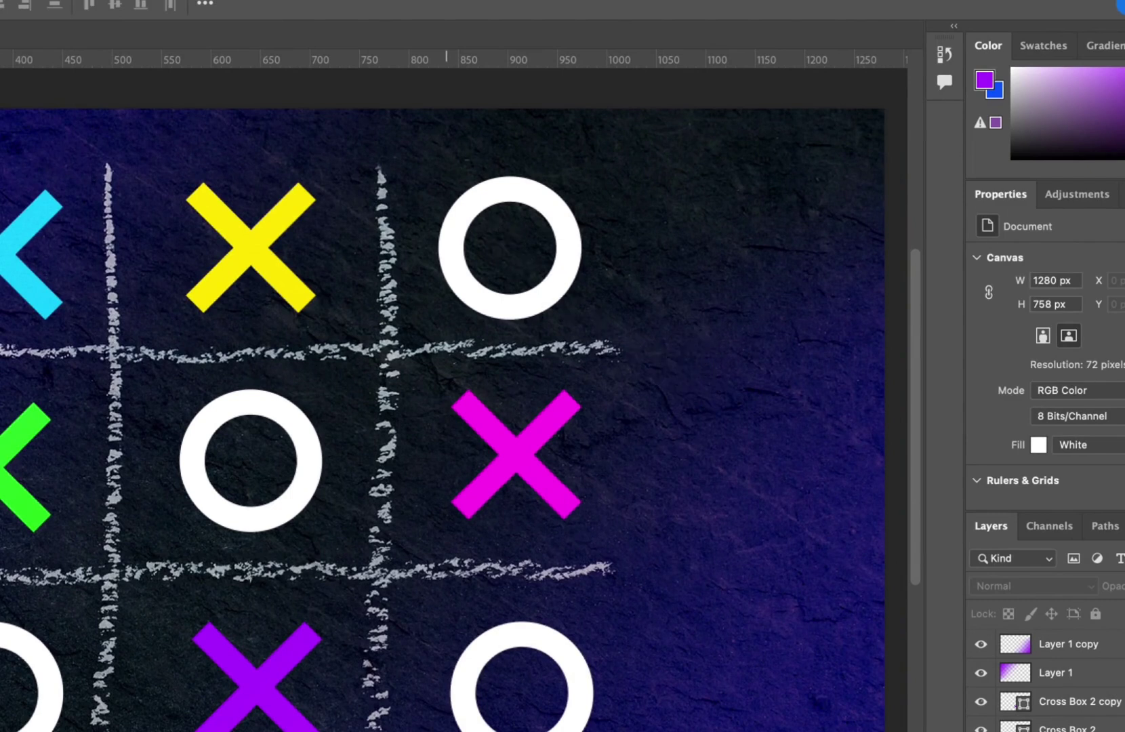
{"action": "left_click_drag", "start_coordinate": [446, 156], "coordinate": [440, 168]}
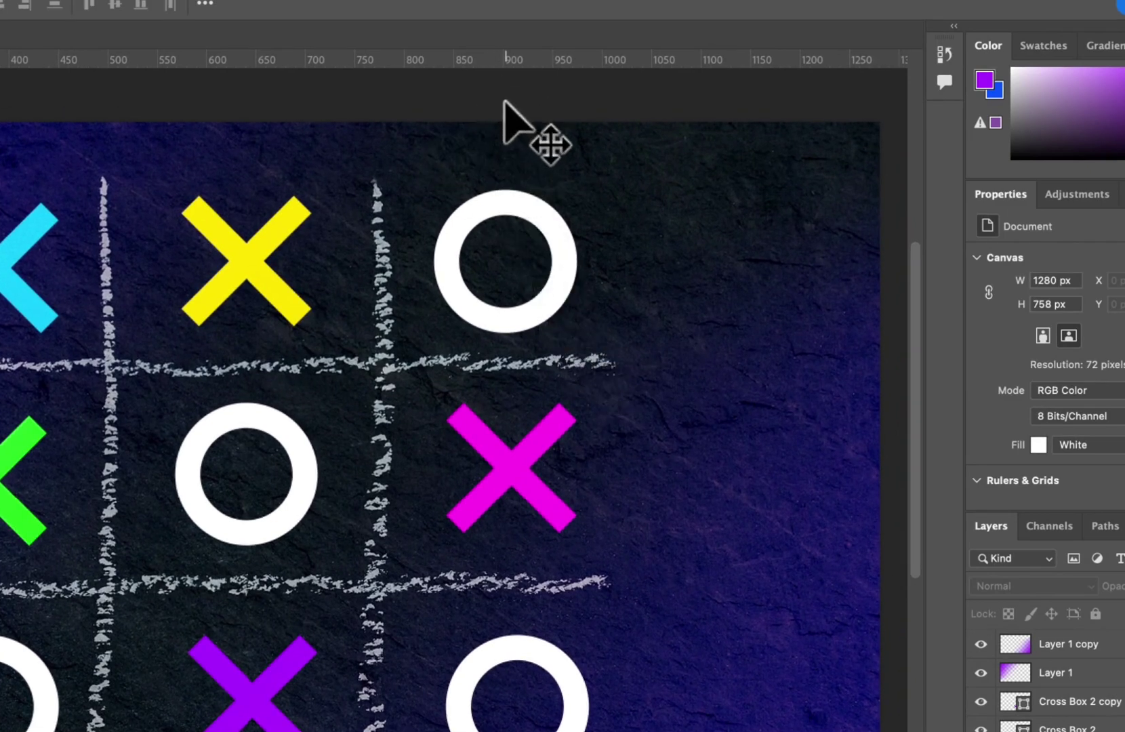
Add a Gradient Overlay style to the Circle Box layer with the board's lower-right circle and open its gradient for editing.
{"action": "left_click", "coordinate": [542, 317]}
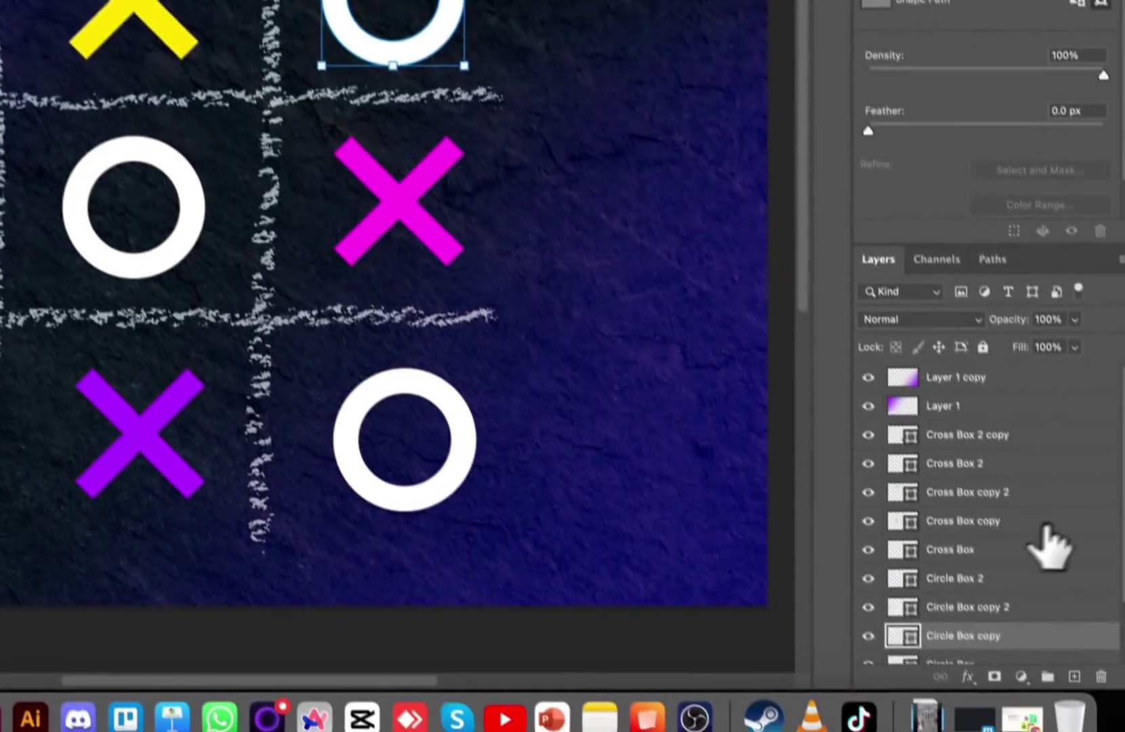
{"action": "scroll", "coordinate": [1030, 529], "scroll_direction": "down", "scroll_amount": 3}
{"action": "left_click", "coordinate": [980, 573]}
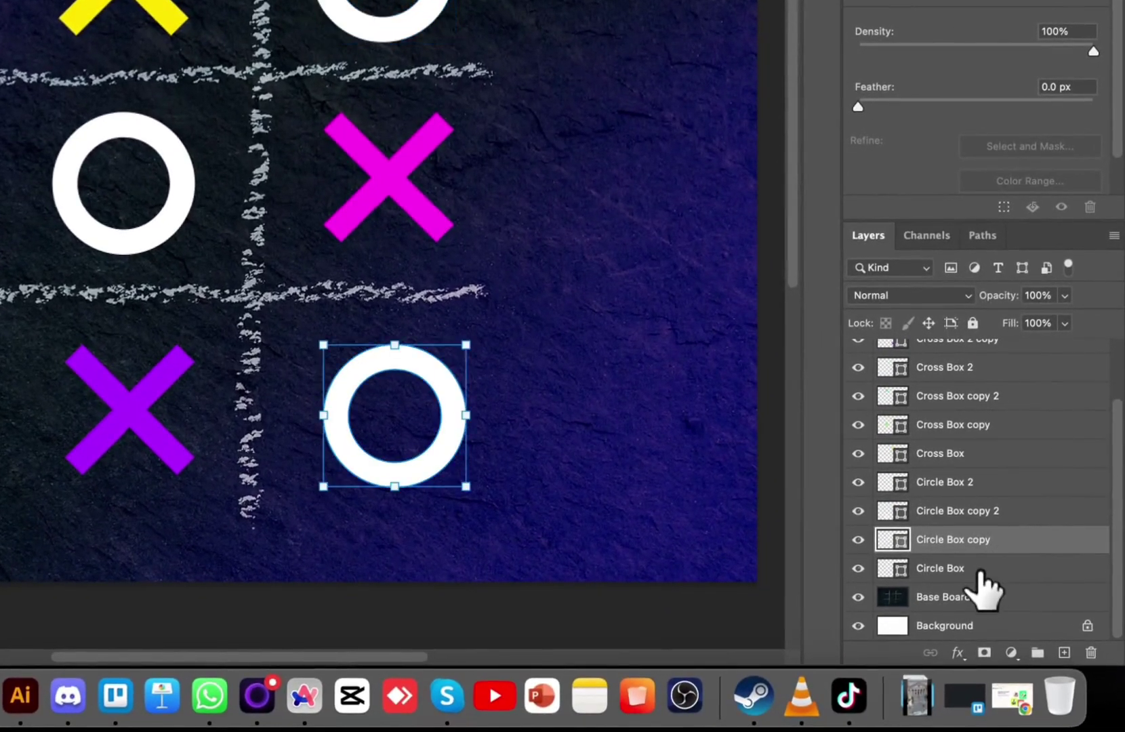
{"action": "left_click", "coordinate": [979, 571]}
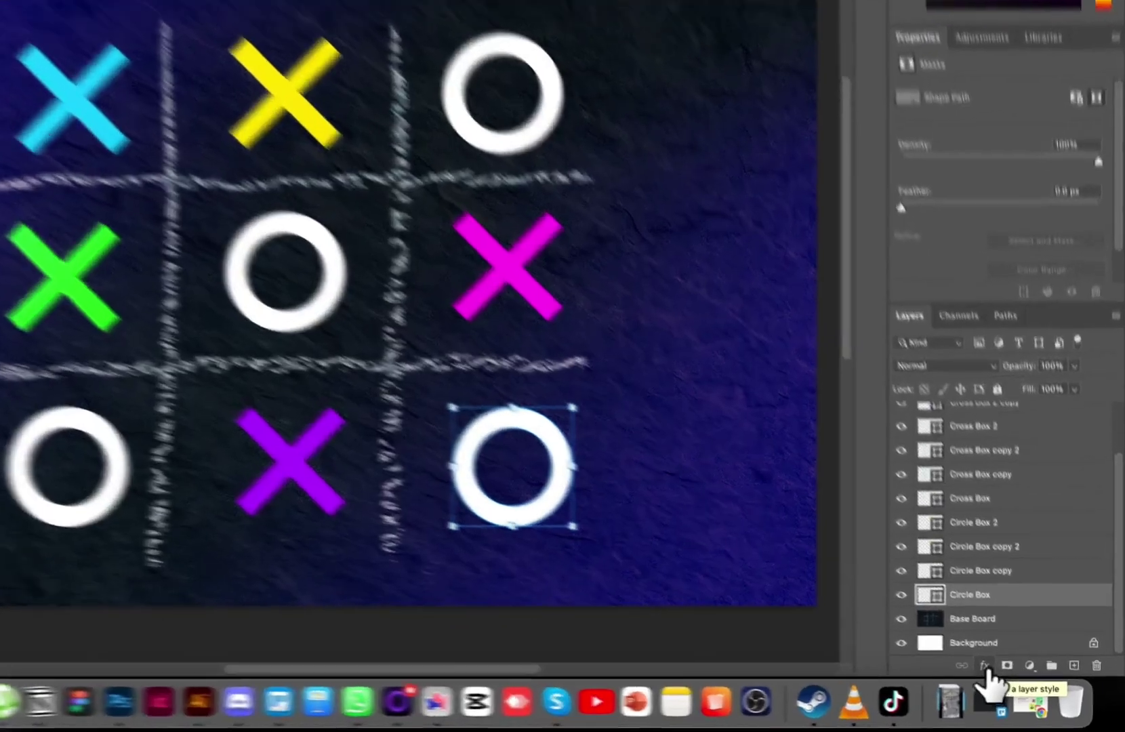
{"action": "left_click", "coordinate": [1014, 680]}
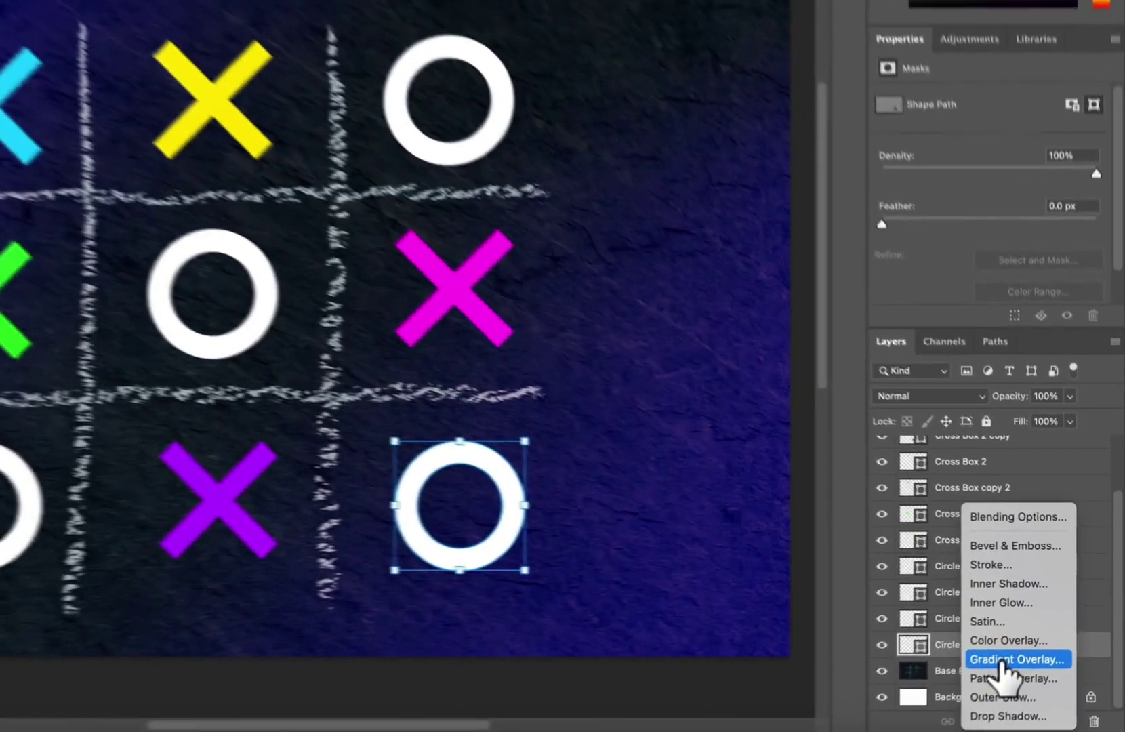
{"action": "left_click", "coordinate": [1037, 634]}
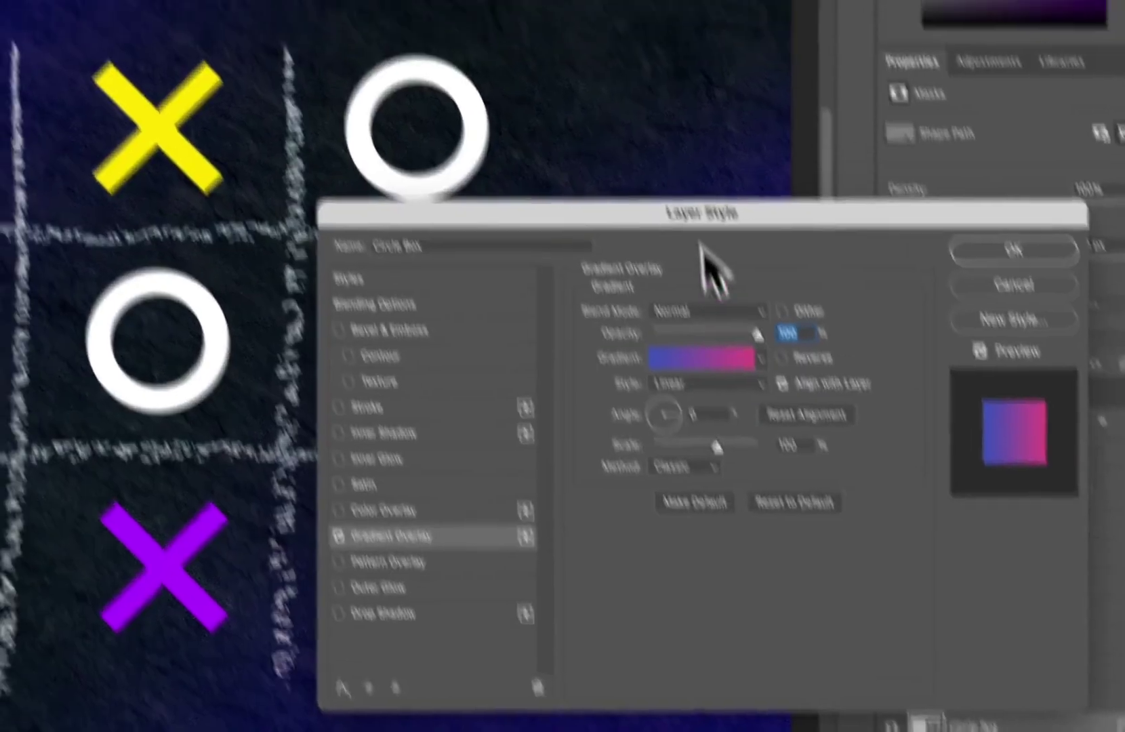
{"action": "left_click_drag", "start_coordinate": [760, 358], "coordinate": [444, 101]}
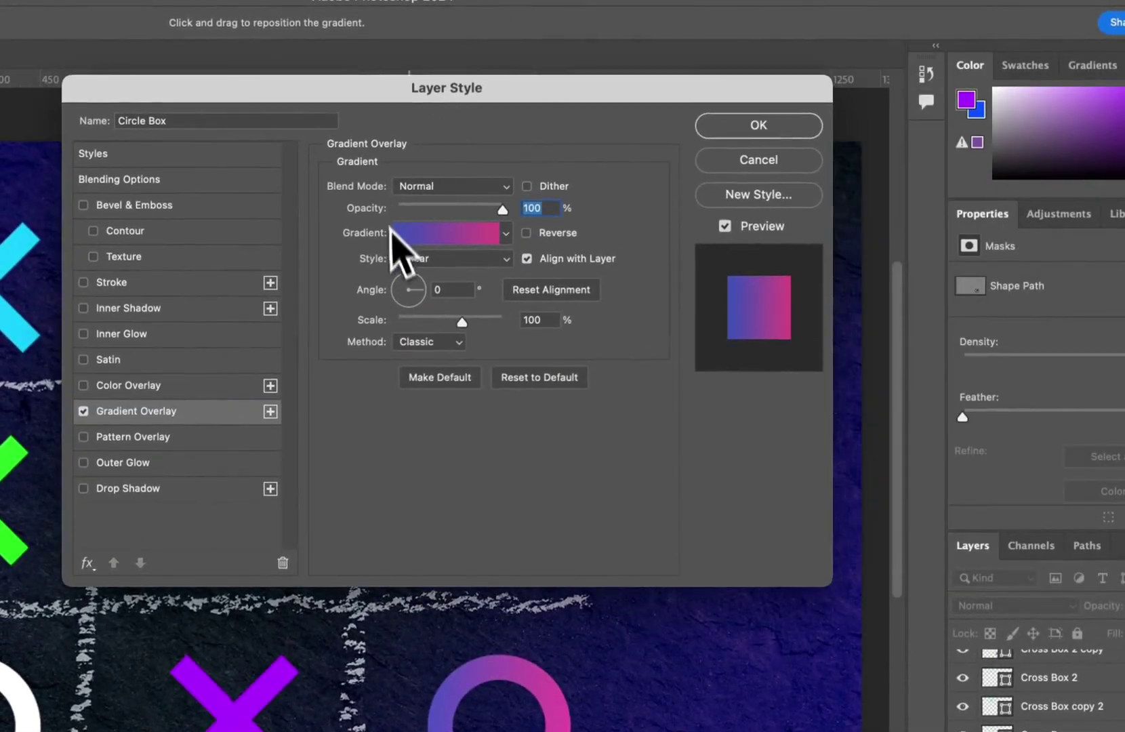
{"action": "left_click", "coordinate": [417, 238]}
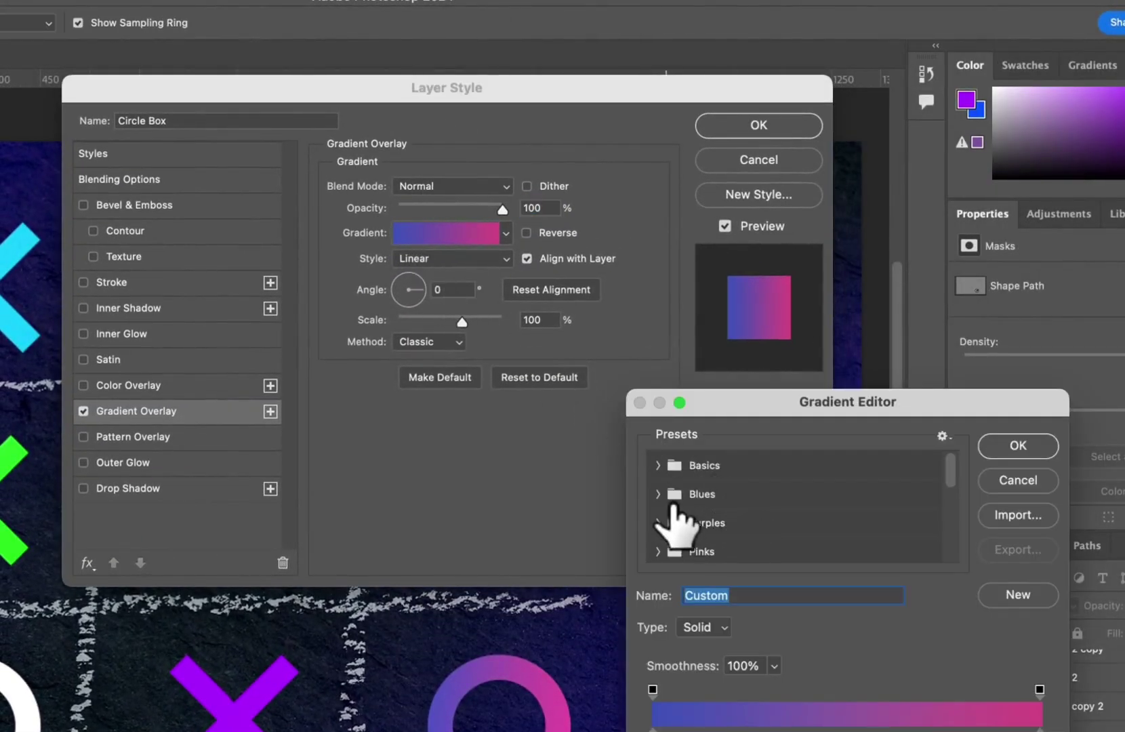
Try presets from the Blues group, including Blue_13, for the circle's gradient overlay.
{"action": "left_click", "coordinate": [658, 494]}
{"action": "left_click", "coordinate": [746, 524]}
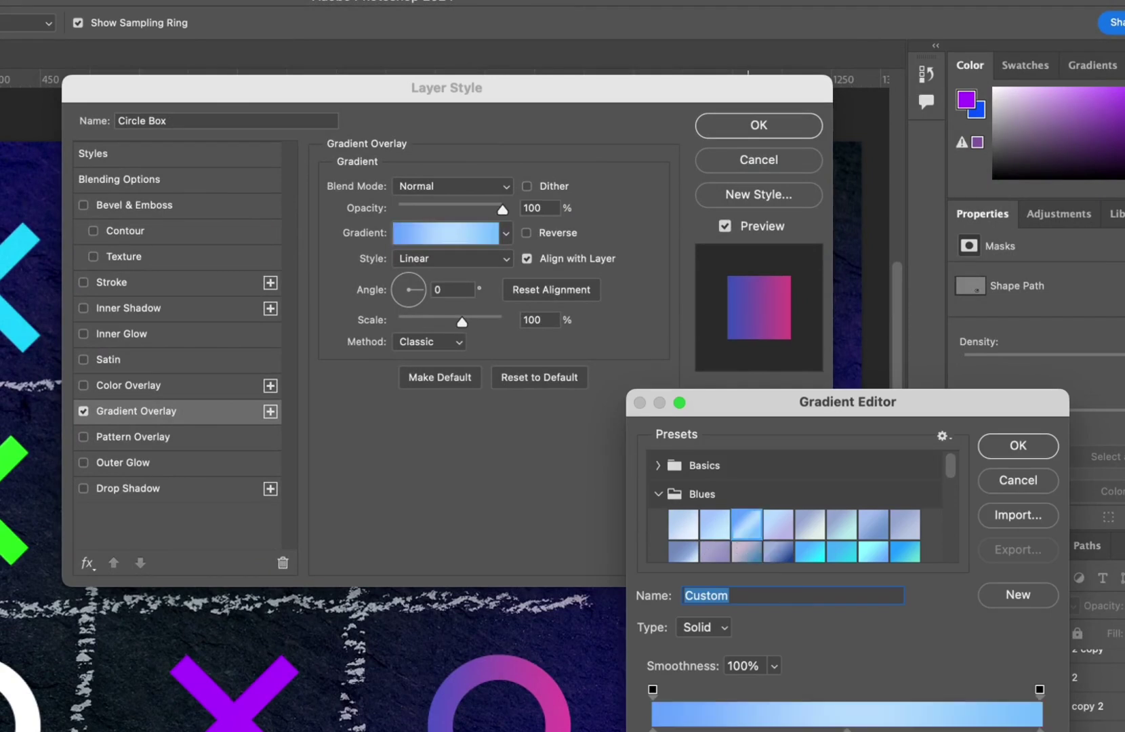
{"action": "scroll", "coordinate": [805, 538], "scroll_direction": "down", "scroll_amount": 1}
{"action": "left_click", "coordinate": [809, 542]}
{"action": "scroll", "coordinate": [810, 545], "scroll_direction": "down", "scroll_amount": 4}
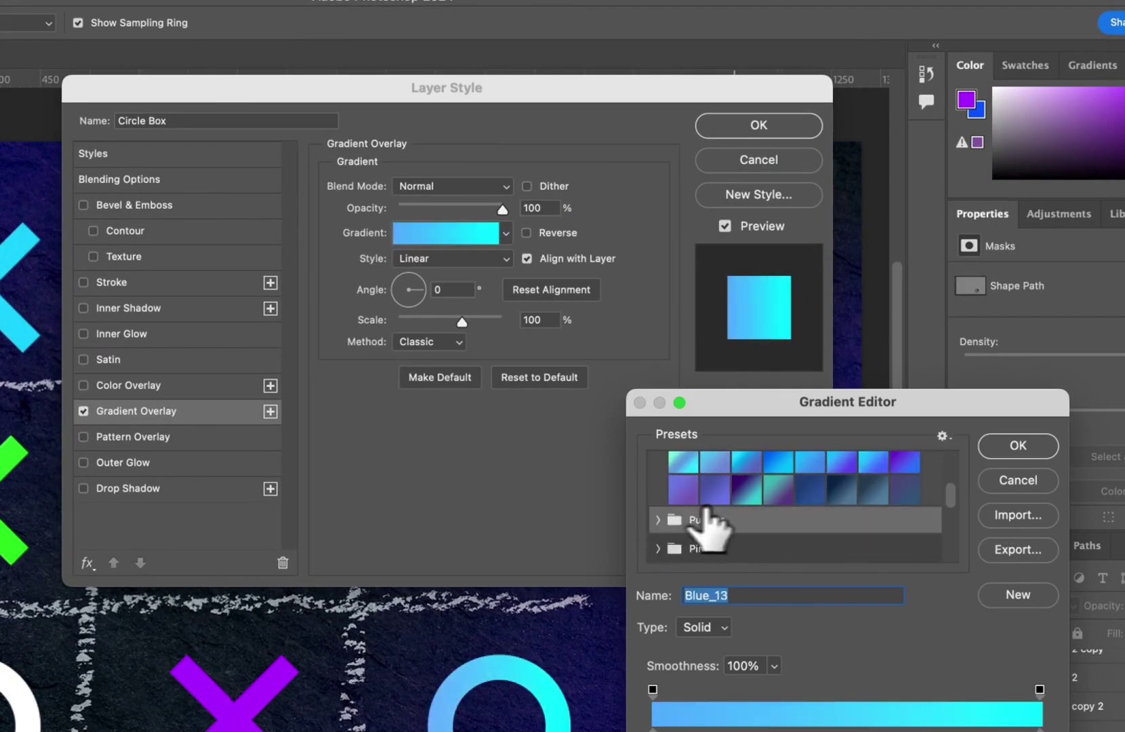
Try presets from the Purples group, including Purple_03, for the gradient overlay and expand the Pinks group.
{"action": "scroll", "coordinate": [719, 510], "scroll_direction": "down", "scroll_amount": 3}
{"action": "left_click", "coordinate": [655, 467]}
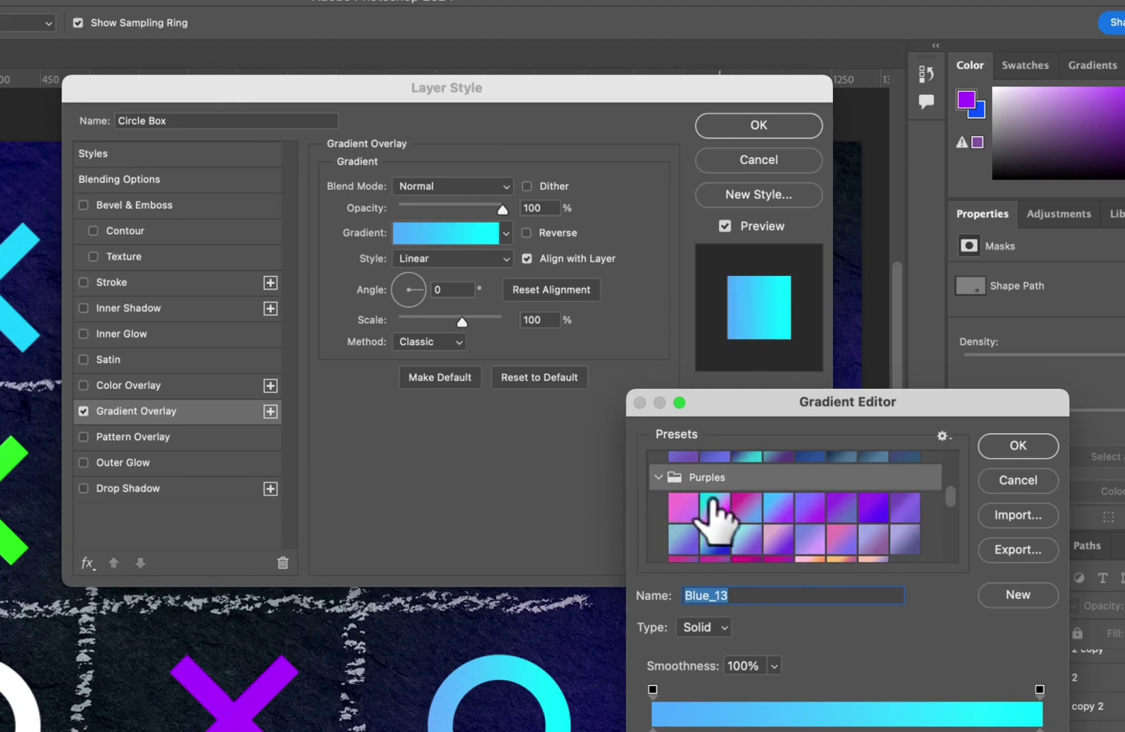
{"action": "left_click", "coordinate": [712, 511]}
{"action": "left_click", "coordinate": [745, 512]}
{"action": "scroll", "coordinate": [815, 509], "scroll_direction": "down", "scroll_amount": 4}
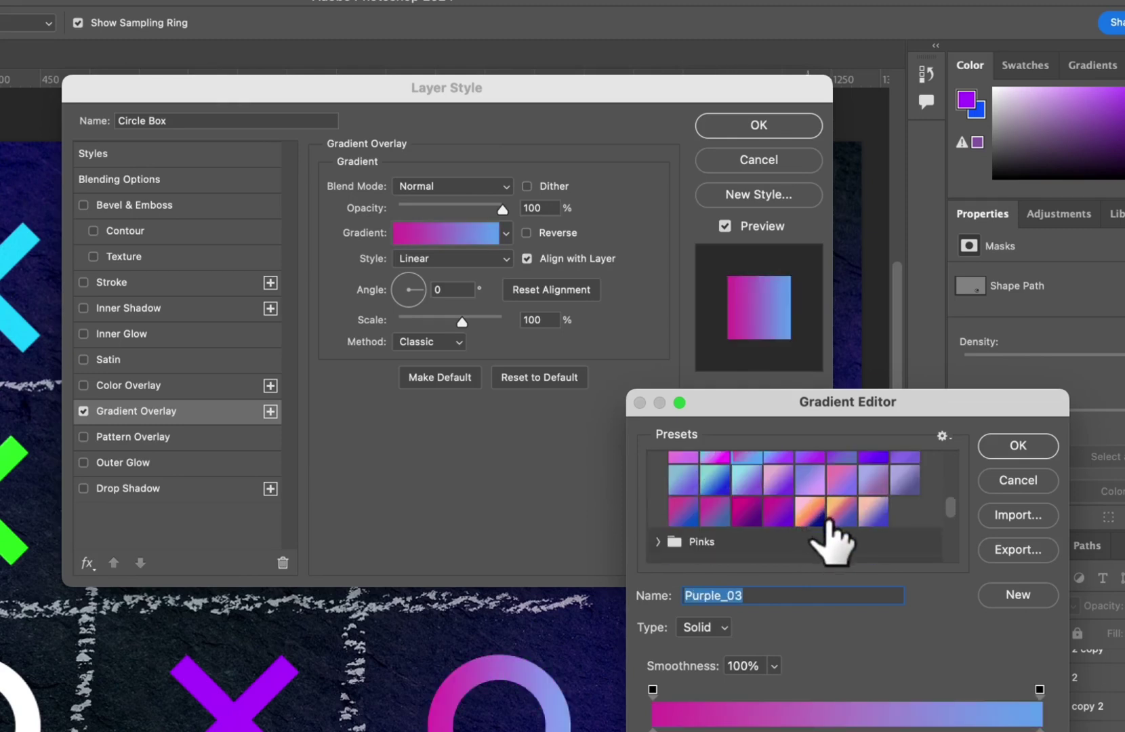
{"action": "scroll", "coordinate": [739, 508], "scroll_direction": "down", "scroll_amount": 1}
{"action": "left_click", "coordinate": [657, 529]}
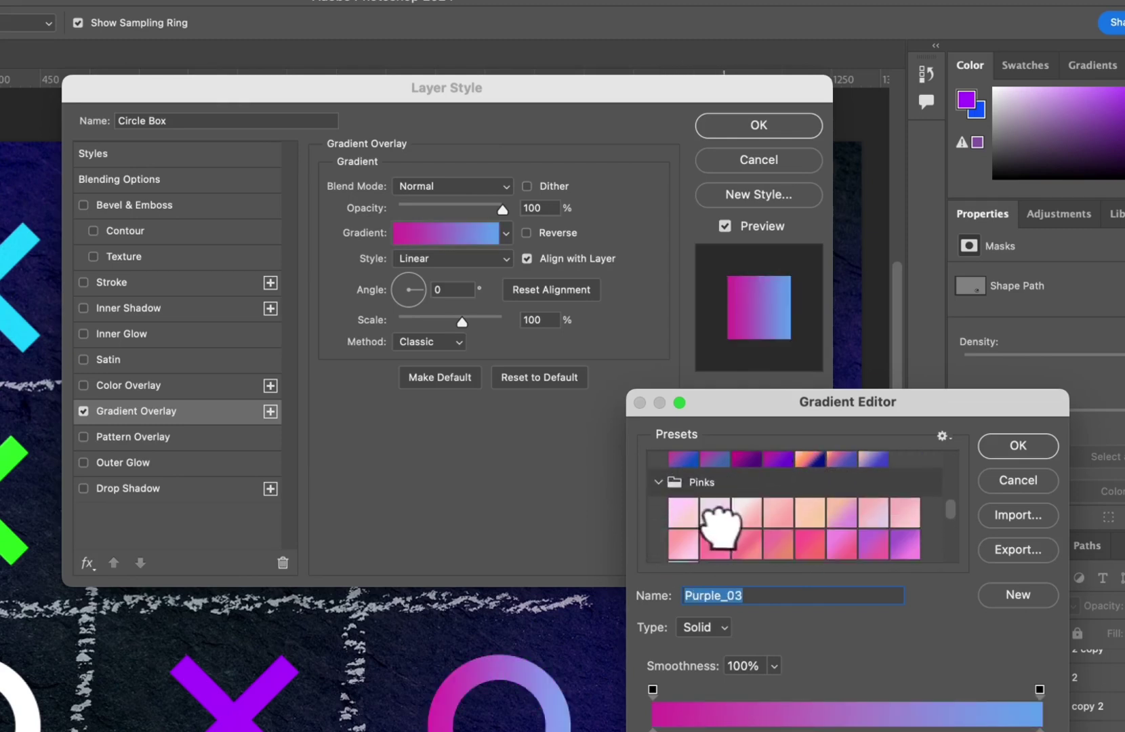
Set the circle's gradient overlay to the Orange_05 preset from the Oranges group and accept the gradient.
{"action": "scroll", "coordinate": [738, 542], "scroll_direction": "down", "scroll_amount": 5}
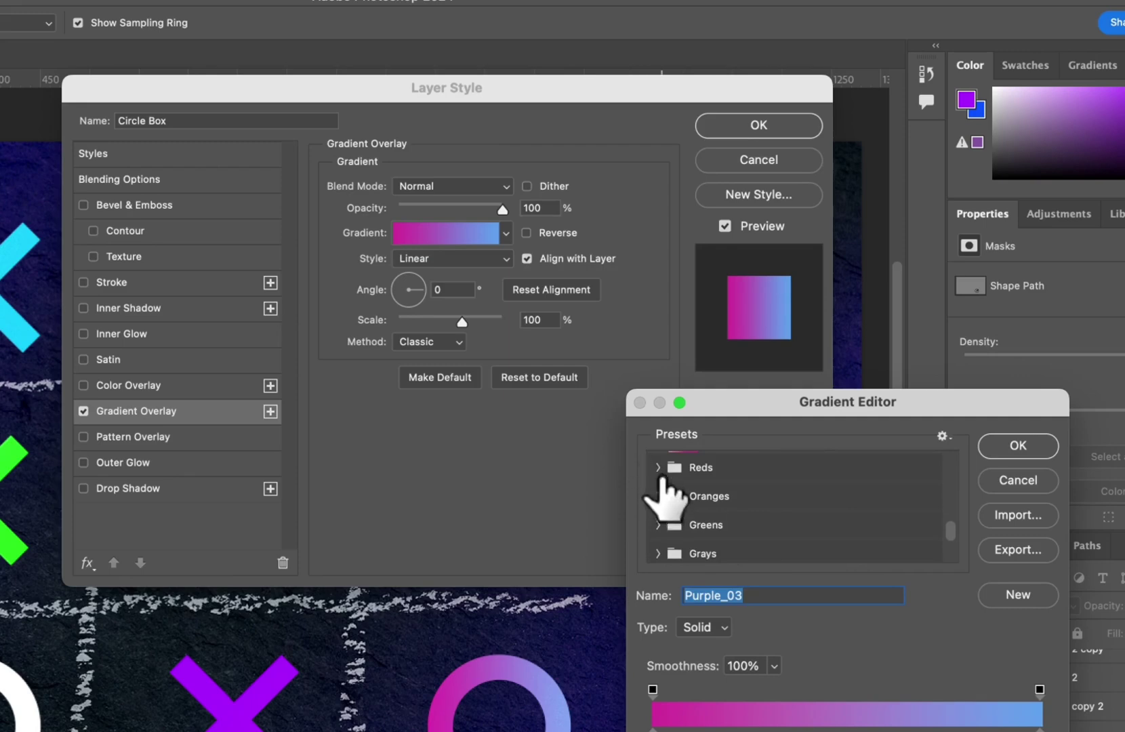
{"action": "left_click", "coordinate": [657, 496]}
{"action": "left_click", "coordinate": [746, 526]}
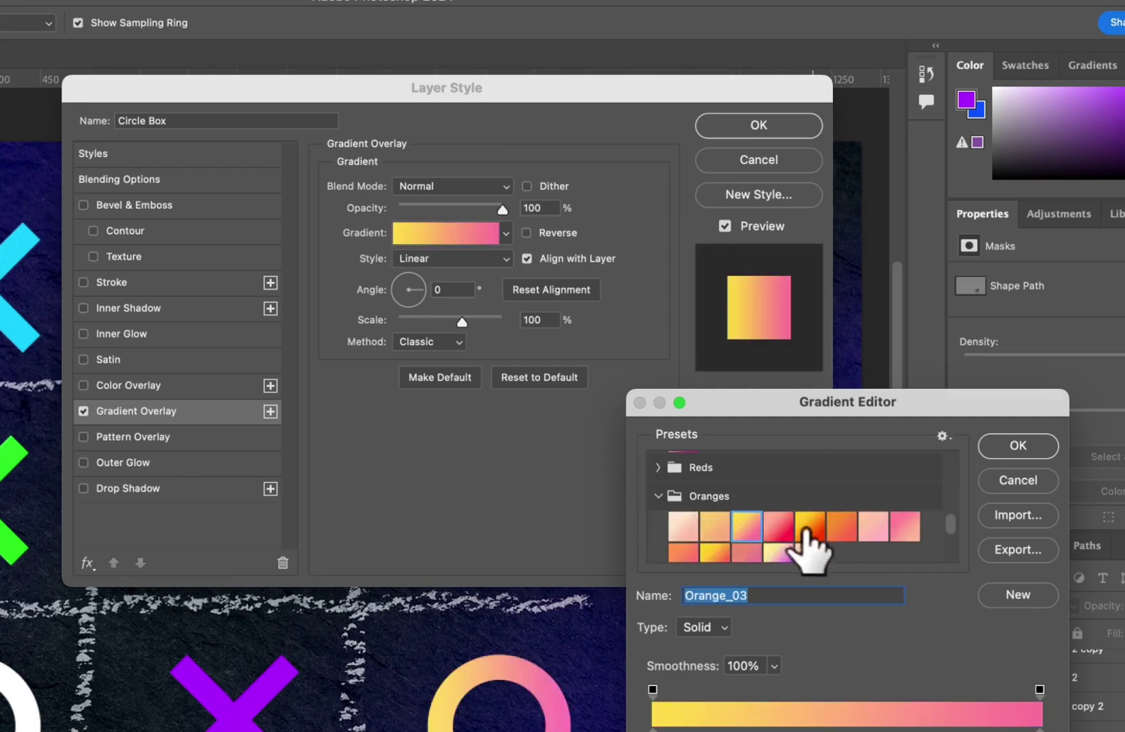
{"action": "left_click", "coordinate": [810, 526]}
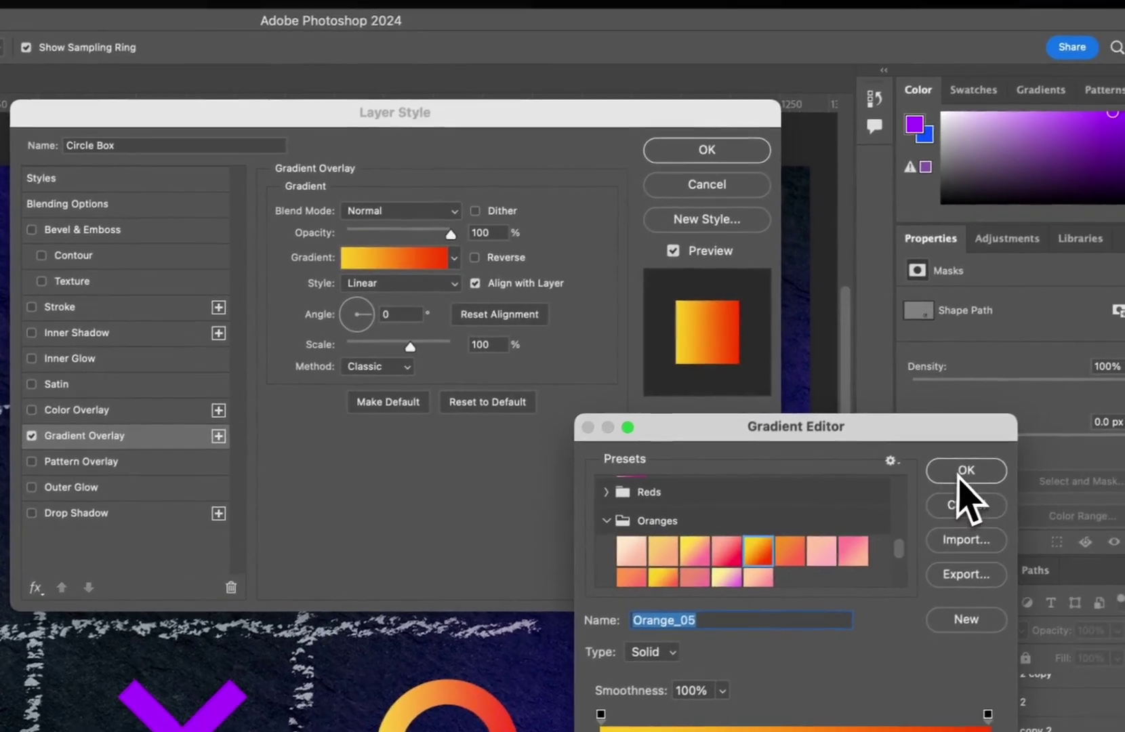
{"action": "left_click", "coordinate": [1013, 446]}
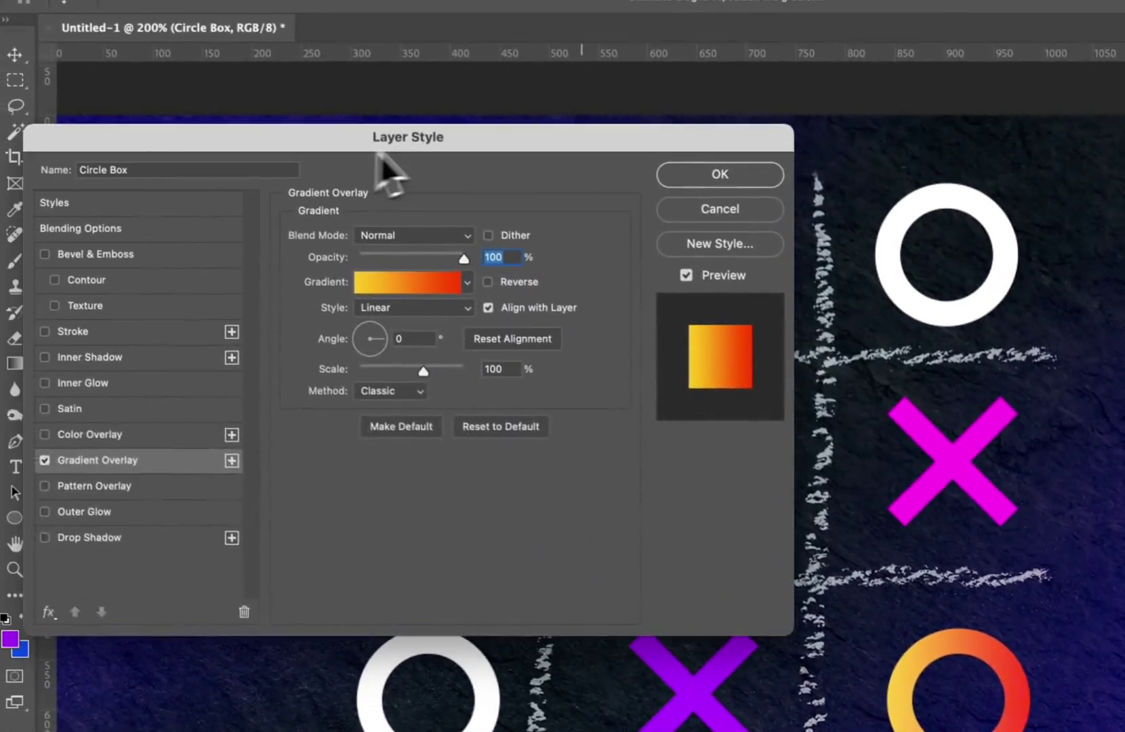
{"action": "left_click_drag", "start_coordinate": [379, 156], "coordinate": [466, 153]}
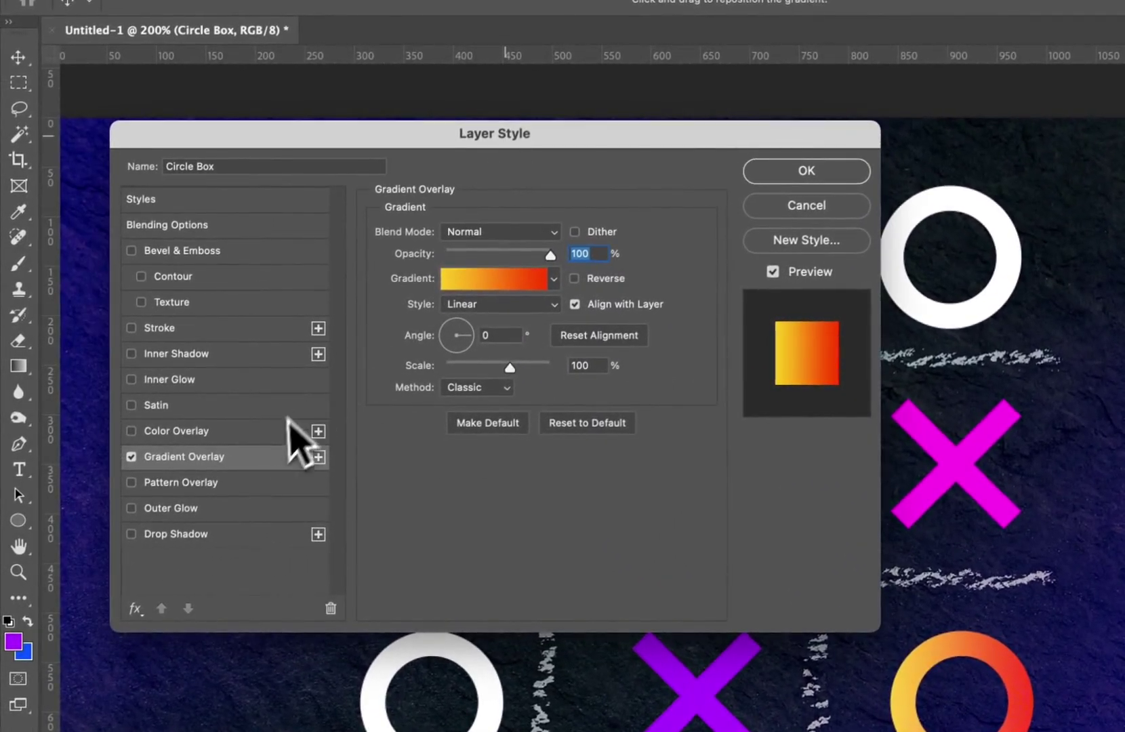
Replace the lower-right circle's gradient overlay with a Pattern Overlay and expand the Grass pattern group.
{"action": "left_click", "coordinate": [233, 490]}
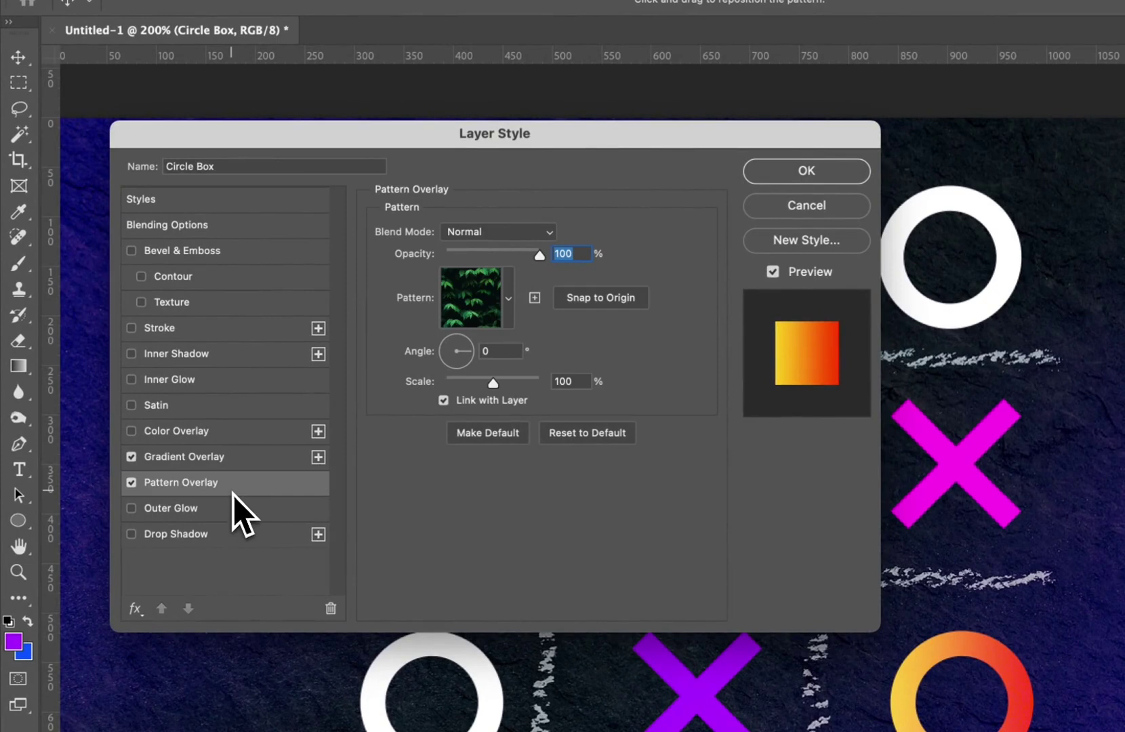
{"action": "left_click", "coordinate": [131, 457]}
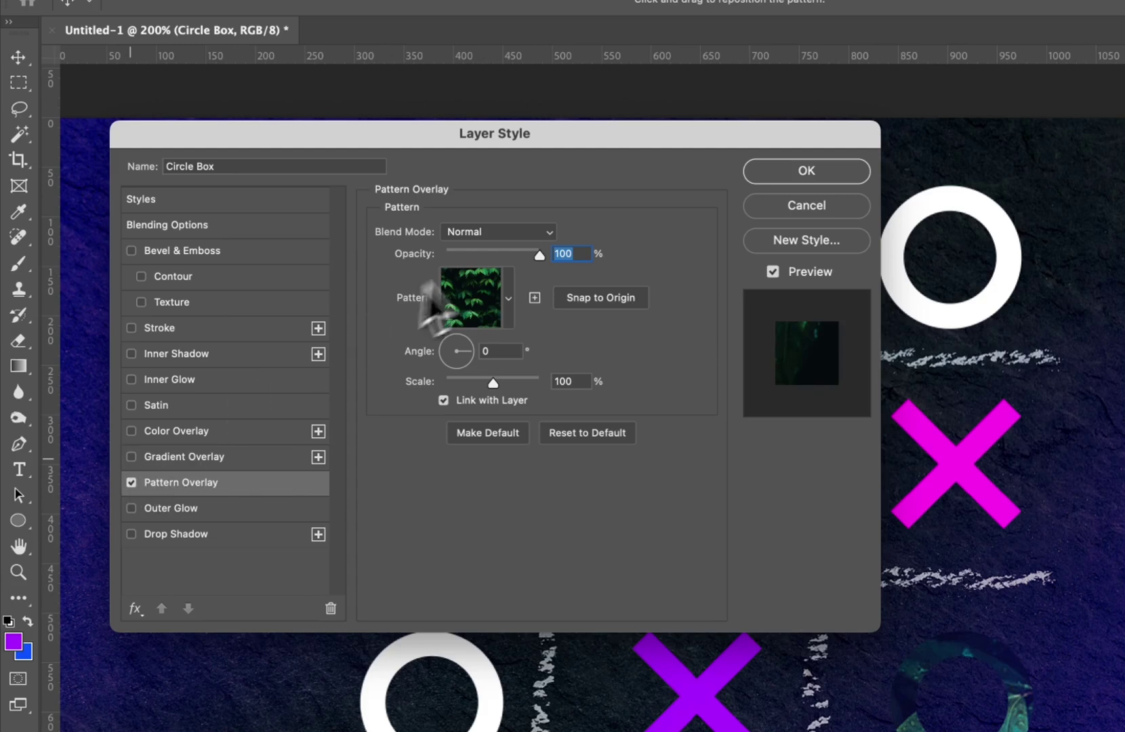
{"action": "left_click", "coordinate": [508, 298]}
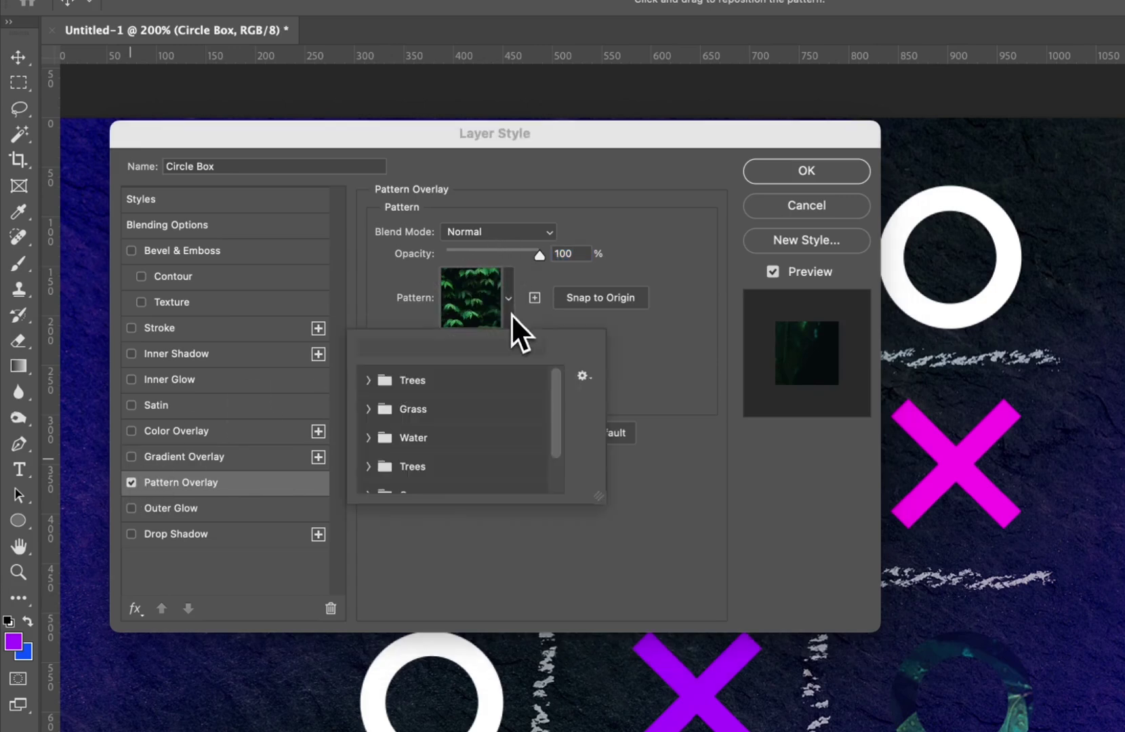
{"action": "left_click", "coordinate": [368, 408]}
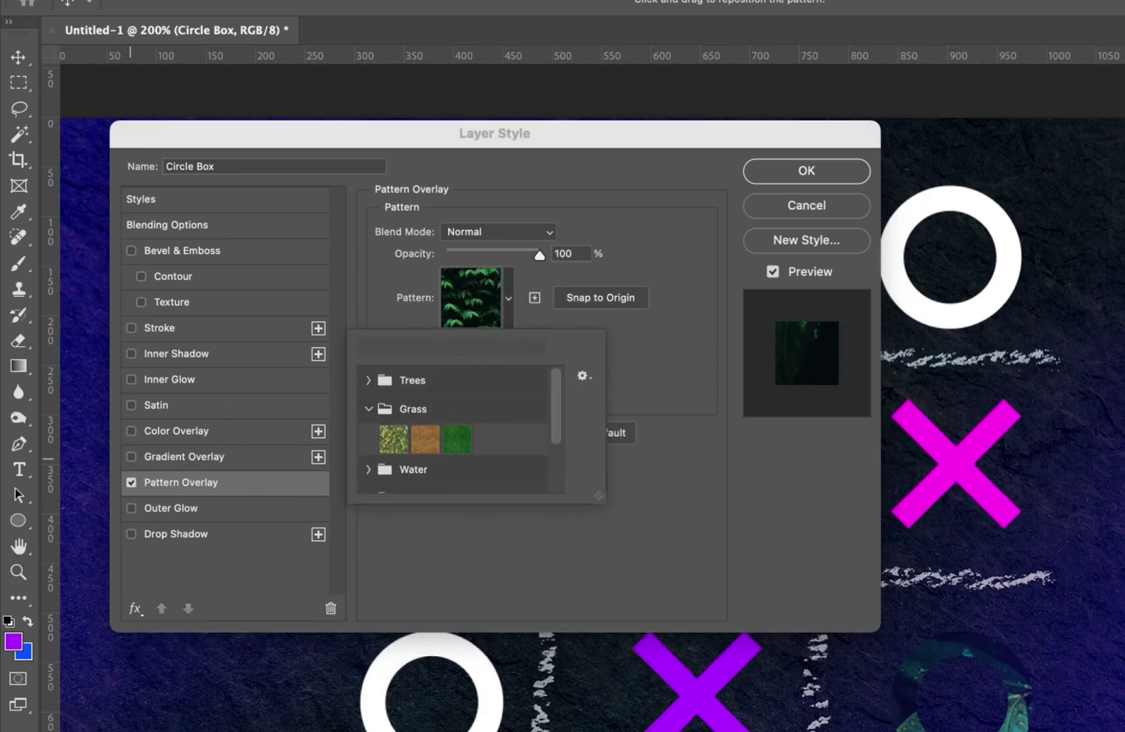
Try the mixed yellow-green Grass pattern, set the pattern overlay to the brown dry grass pattern, and apply the layer style.
{"action": "left_click", "coordinate": [392, 438]}
{"action": "left_click", "coordinate": [425, 439]}
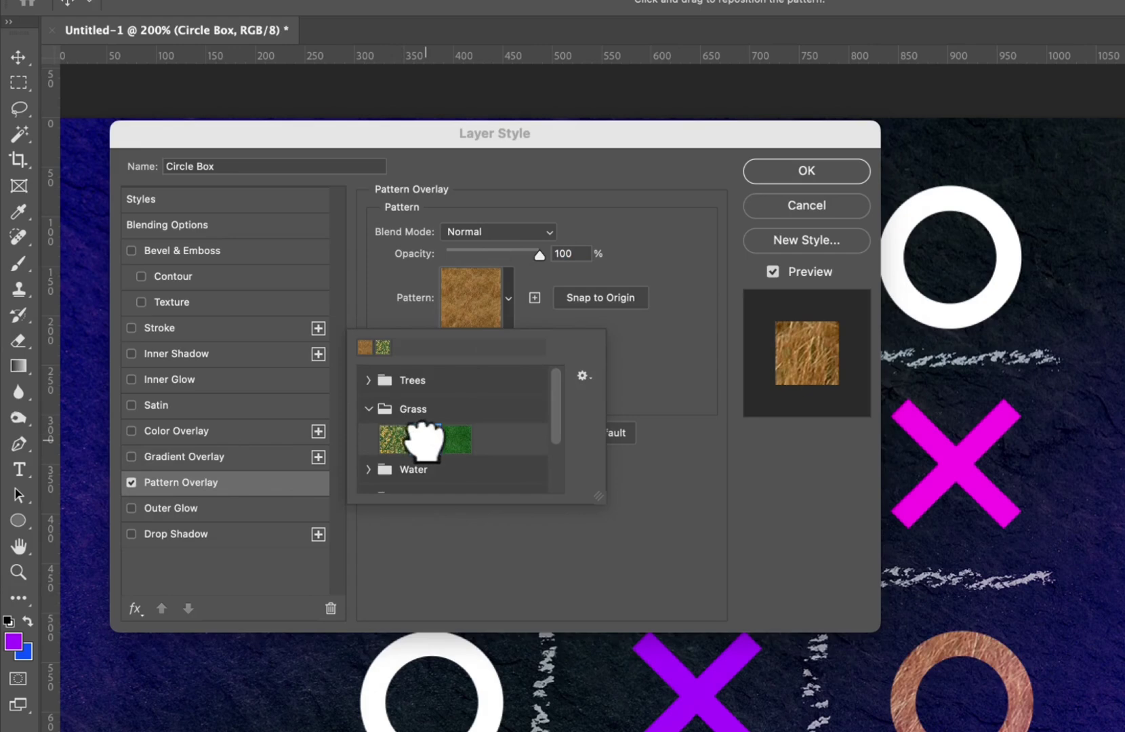
{"action": "left_click", "coordinate": [392, 439]}
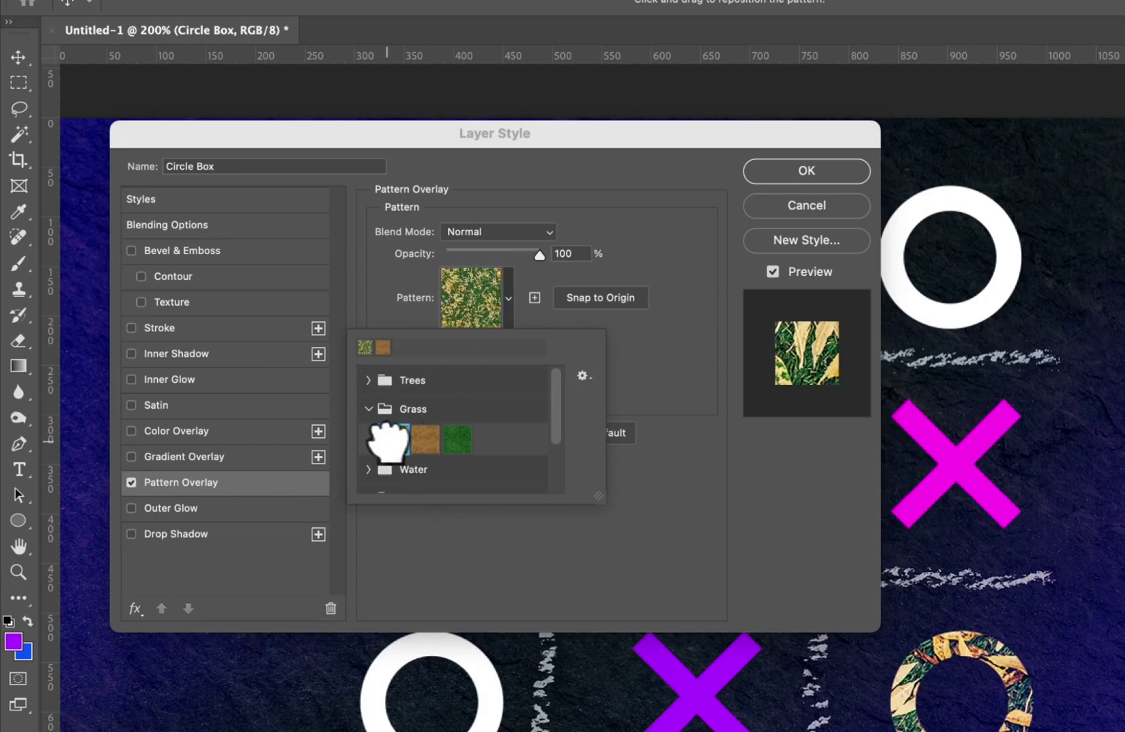
{"action": "left_click", "coordinate": [424, 439]}
{"action": "left_click", "coordinate": [676, 346]}
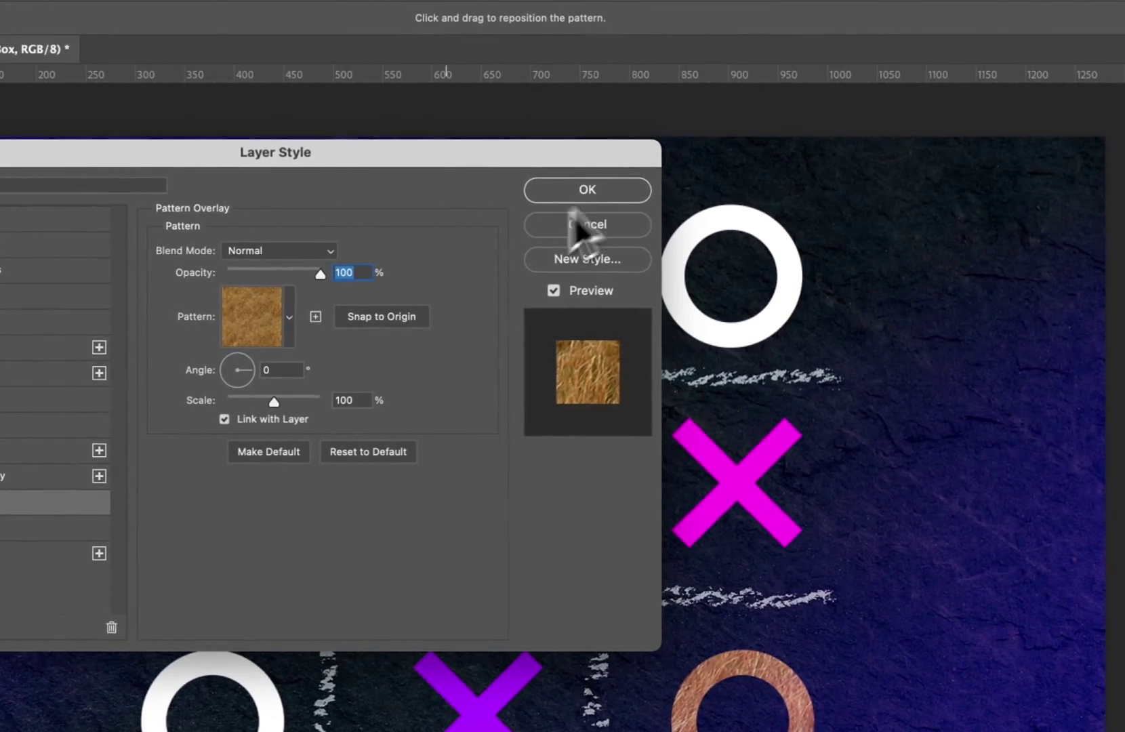
{"action": "mouse_move", "coordinate": [278, 405]}
{"action": "left_mouse_down"}
{"action": "mouse_move", "coordinate": [258, 406]}
{"action": "mouse_move", "coordinate": [271, 387]}
{"action": "left_mouse_up"}
{"action": "left_click", "coordinate": [586, 190]}
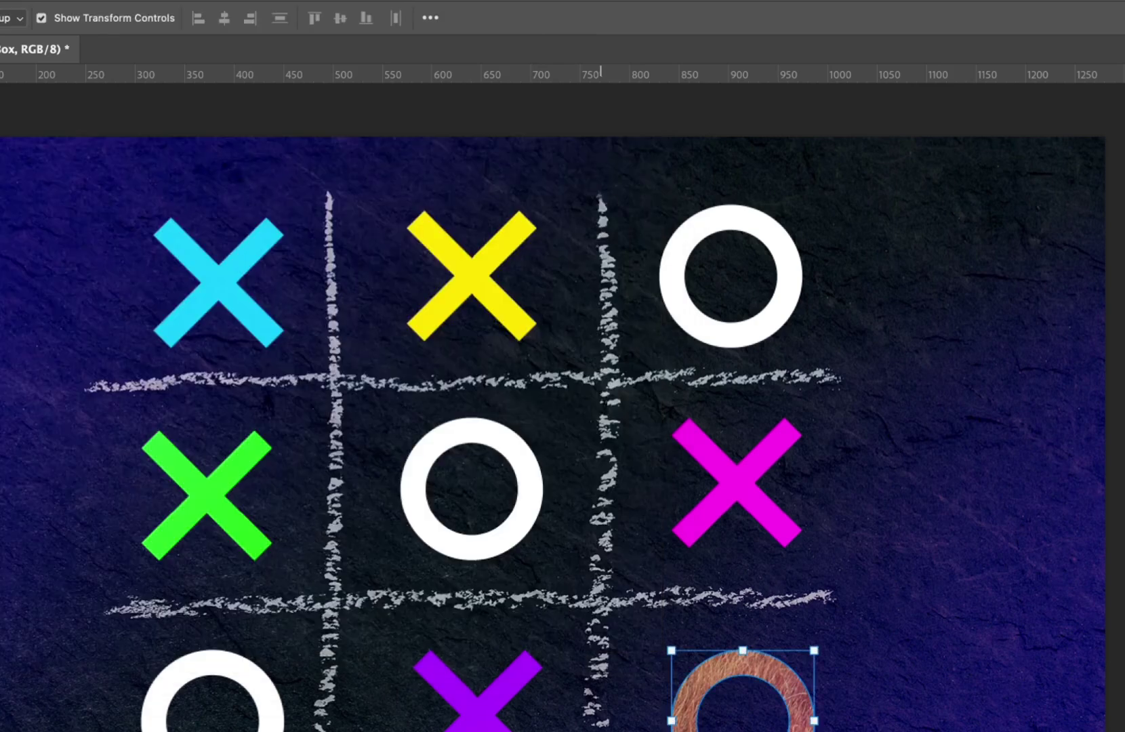
Check which layers get selected on the canvas by picking an empty background area and the upper-right circle.
{"action": "left_click", "coordinate": [726, 339]}
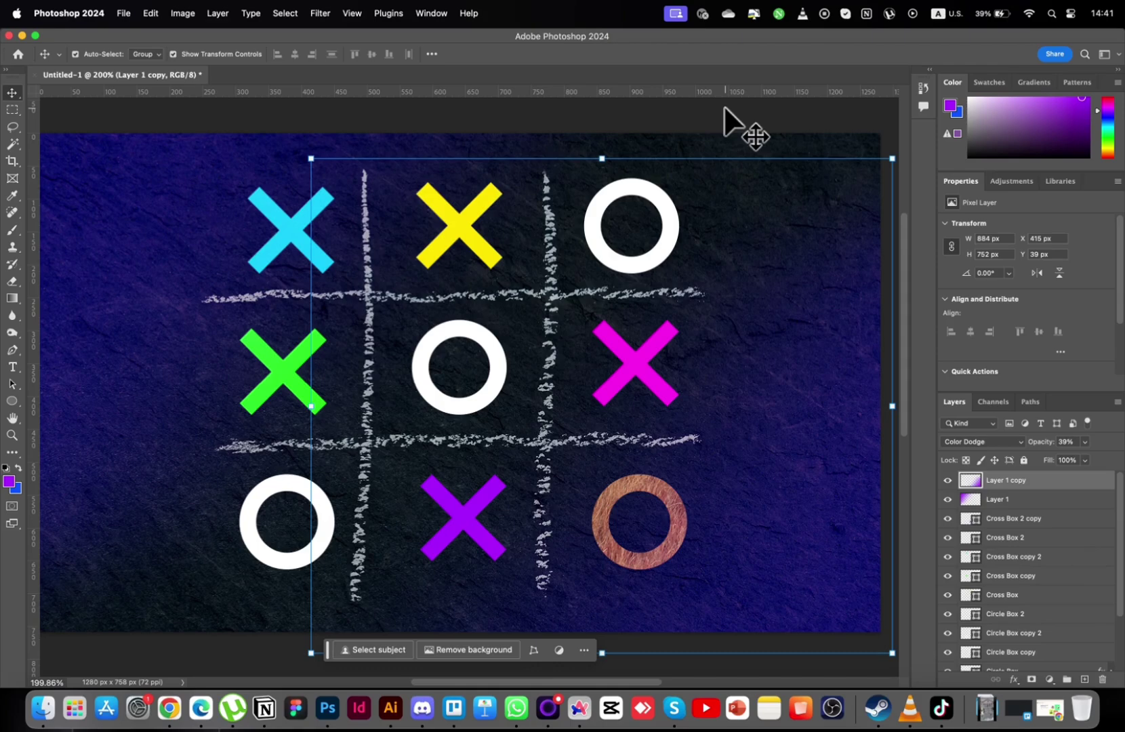
{"action": "left_click", "coordinate": [723, 107]}
{"action": "left_click", "coordinate": [631, 270]}
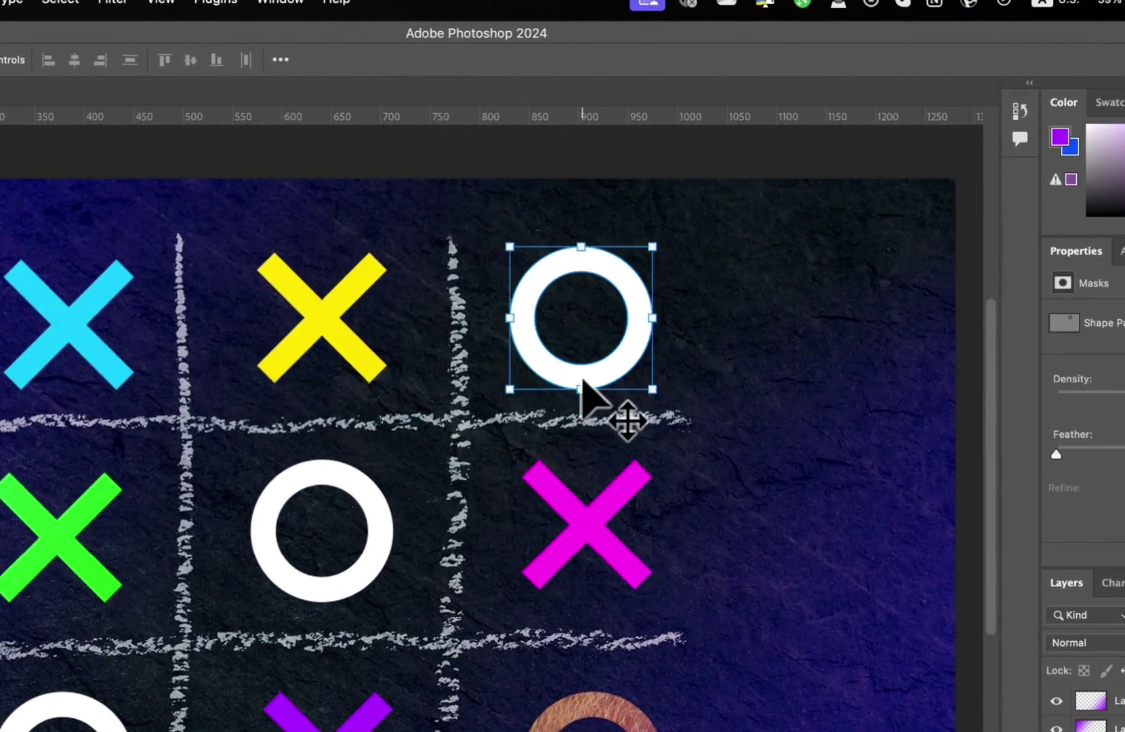
{"action": "left_click", "coordinate": [710, 424]}
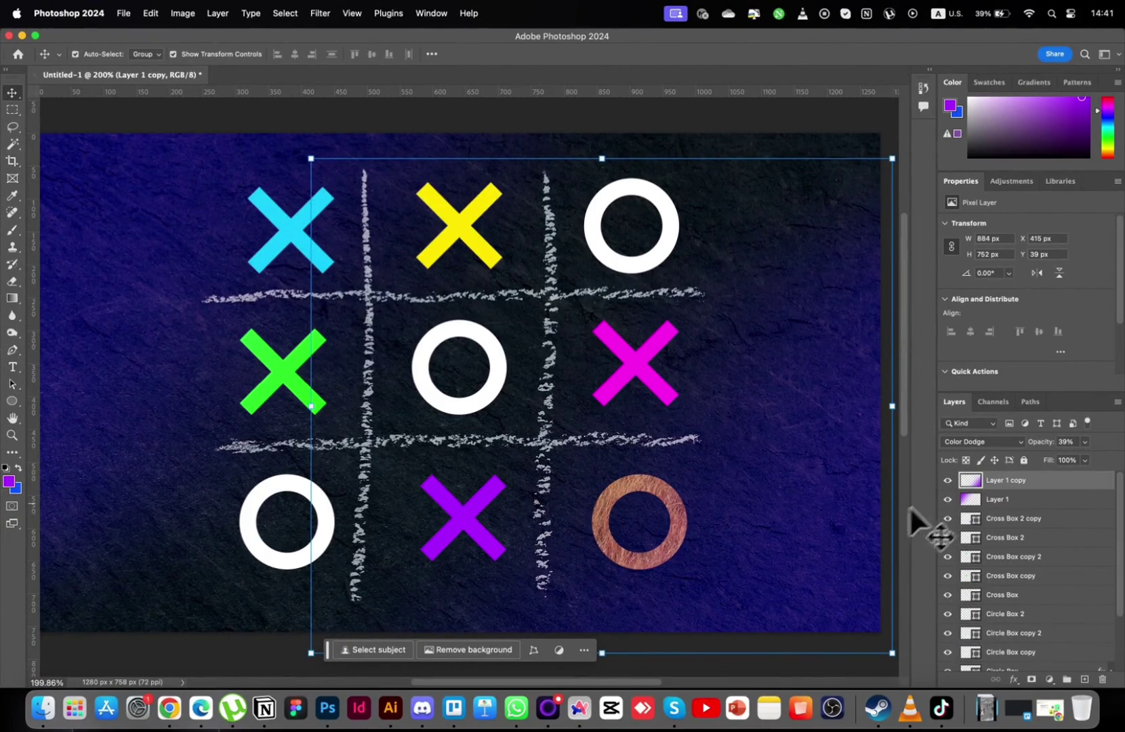
Try locking all of the Layer 1 copy glow layer, test selecting the board beneath it, and unlock the layer.
{"action": "left_click", "coordinate": [1023, 460]}
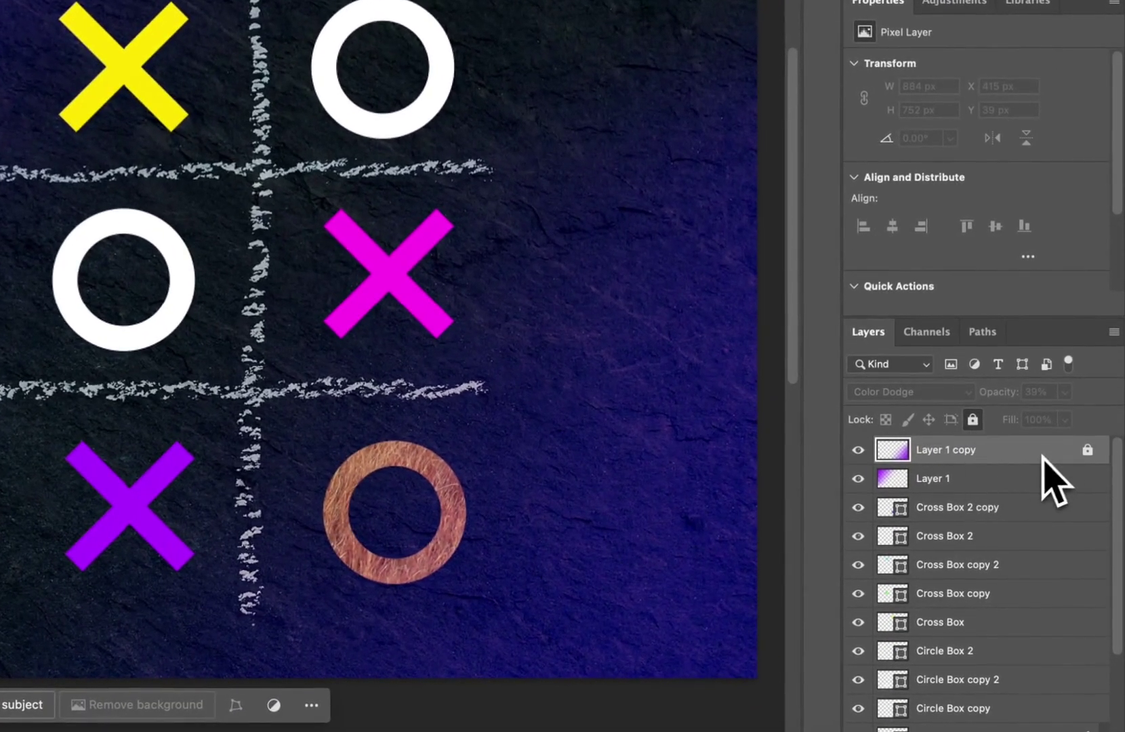
{"action": "left_click", "coordinate": [666, 385]}
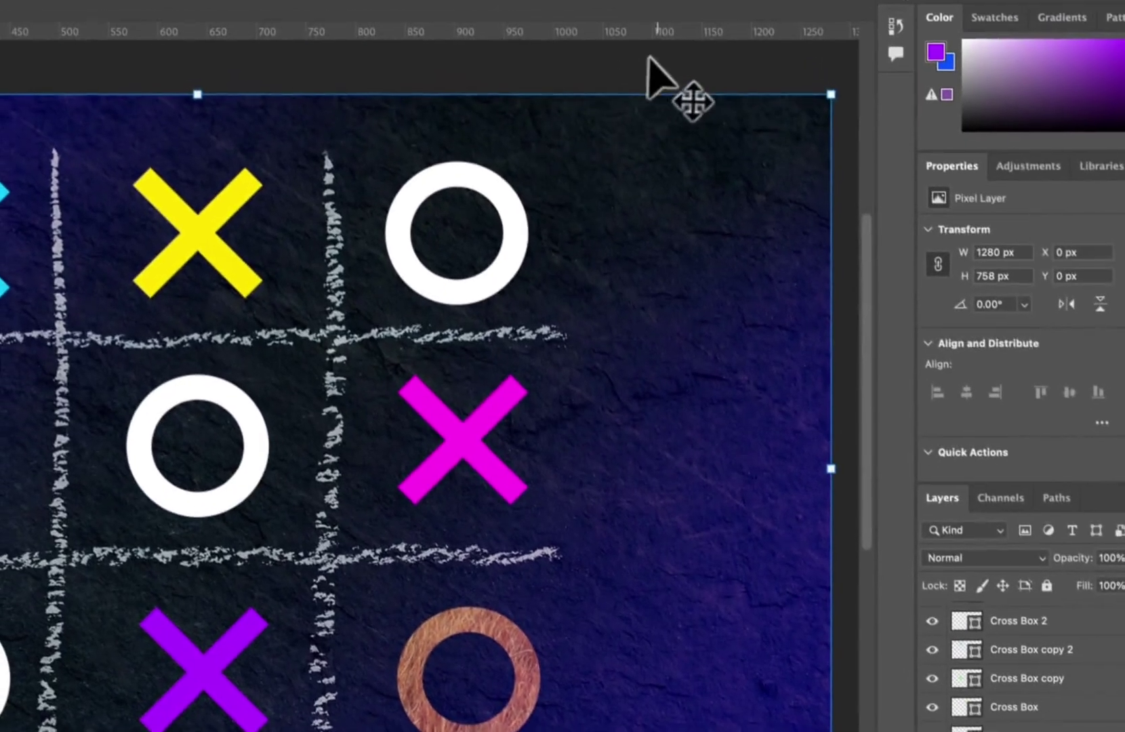
{"action": "left_click", "coordinate": [648, 56]}
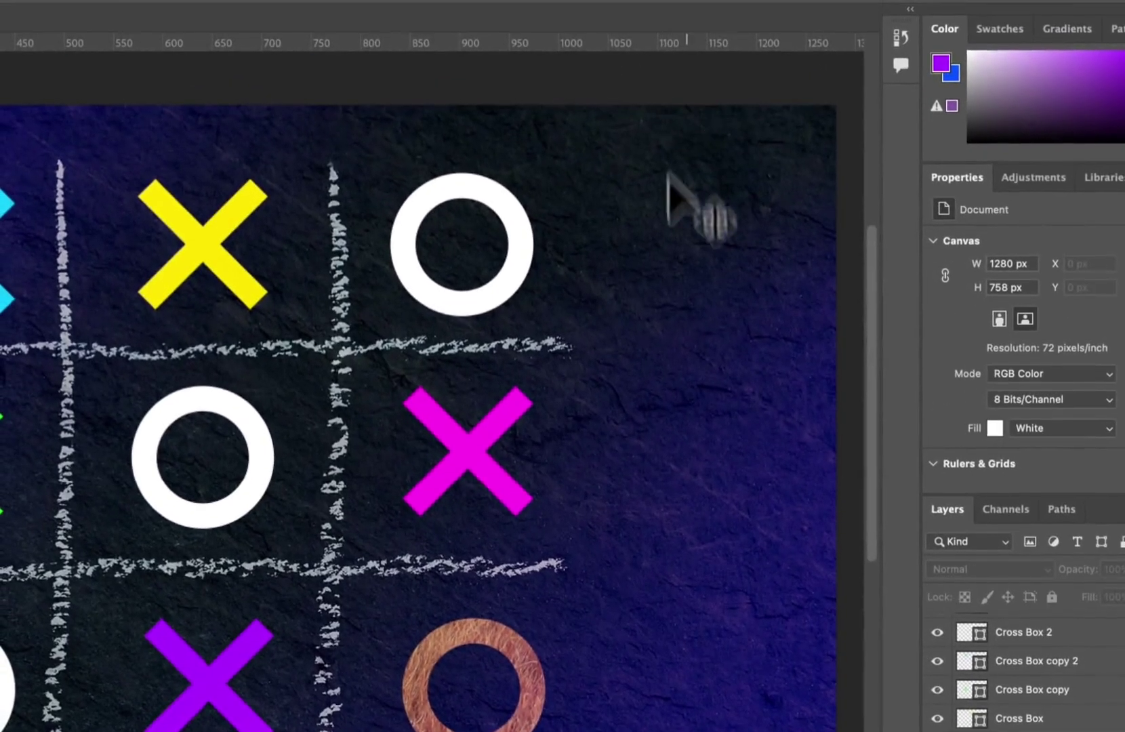
{"action": "scroll", "coordinate": [1034, 540], "scroll_direction": "up", "scroll_amount": 3}
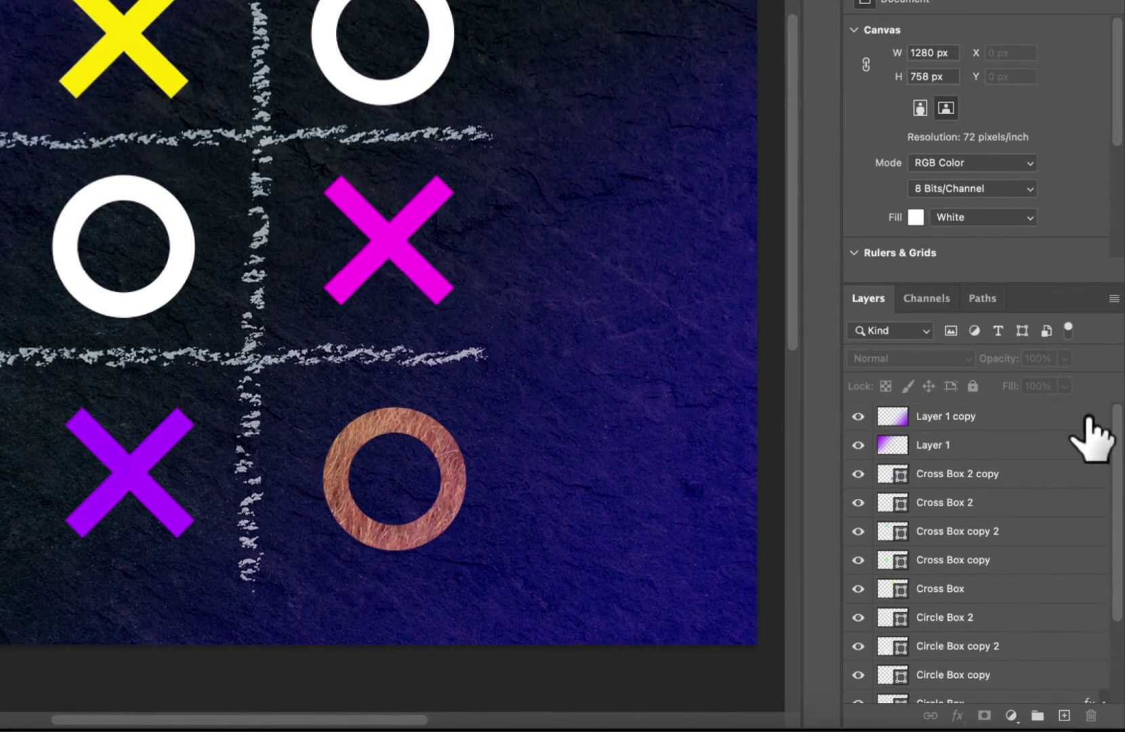
Lock all of the Layer 1 copy glow layer and test selecting the background board beneath it.
{"action": "left_click", "coordinate": [610, 400]}
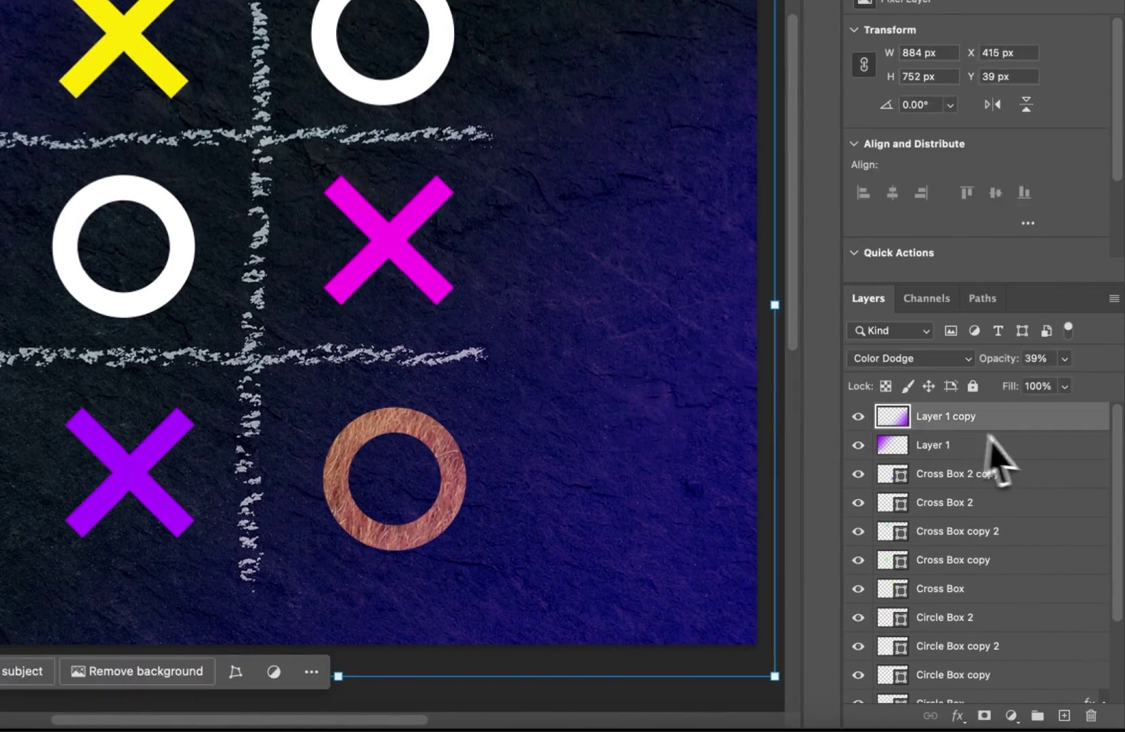
{"action": "left_click", "coordinate": [972, 387]}
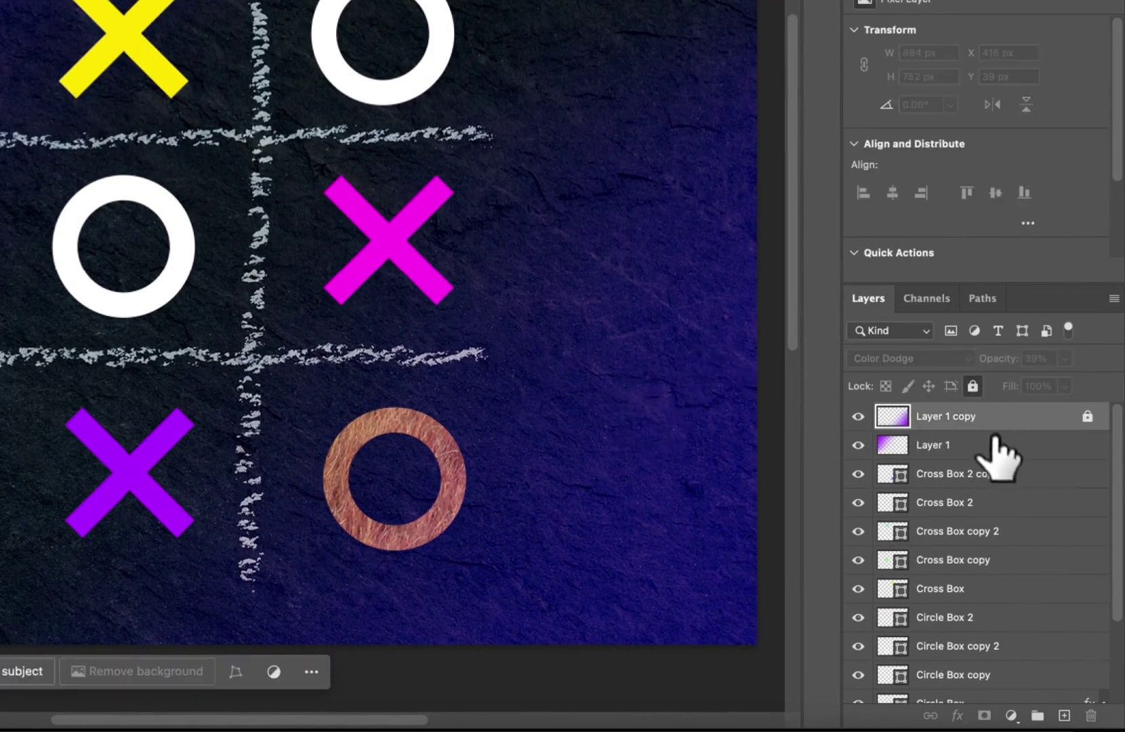
{"action": "left_click", "coordinate": [1001, 450]}
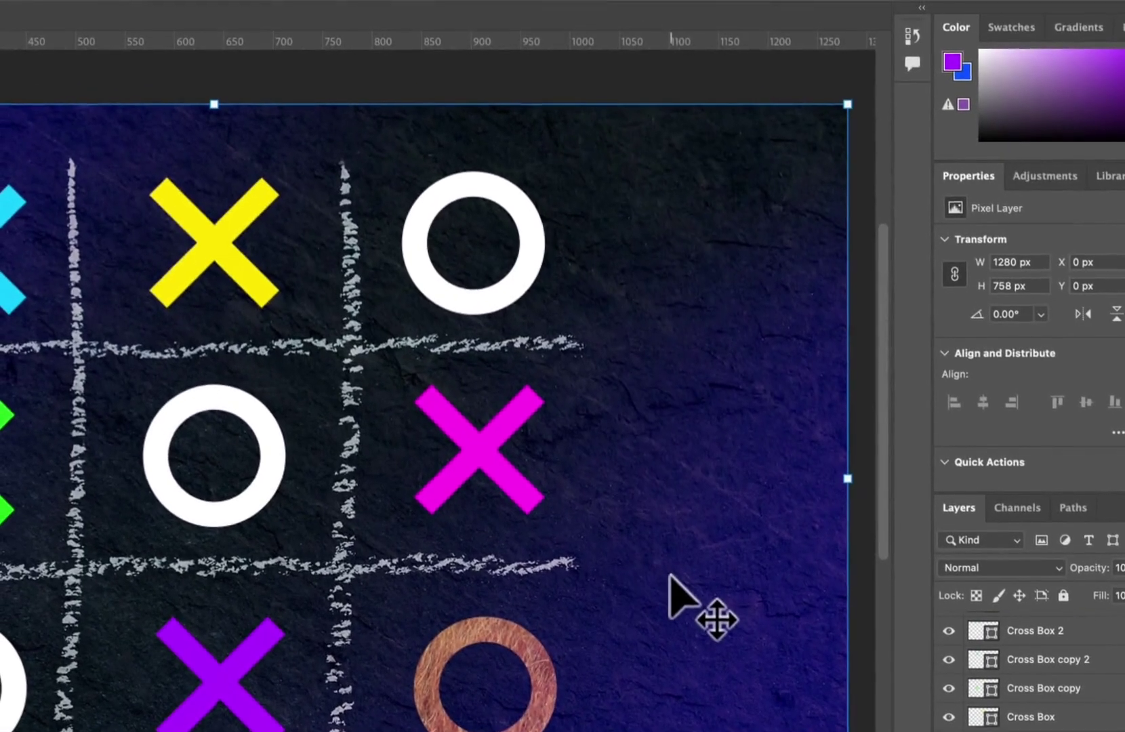
{"action": "left_click", "coordinate": [701, 100]}
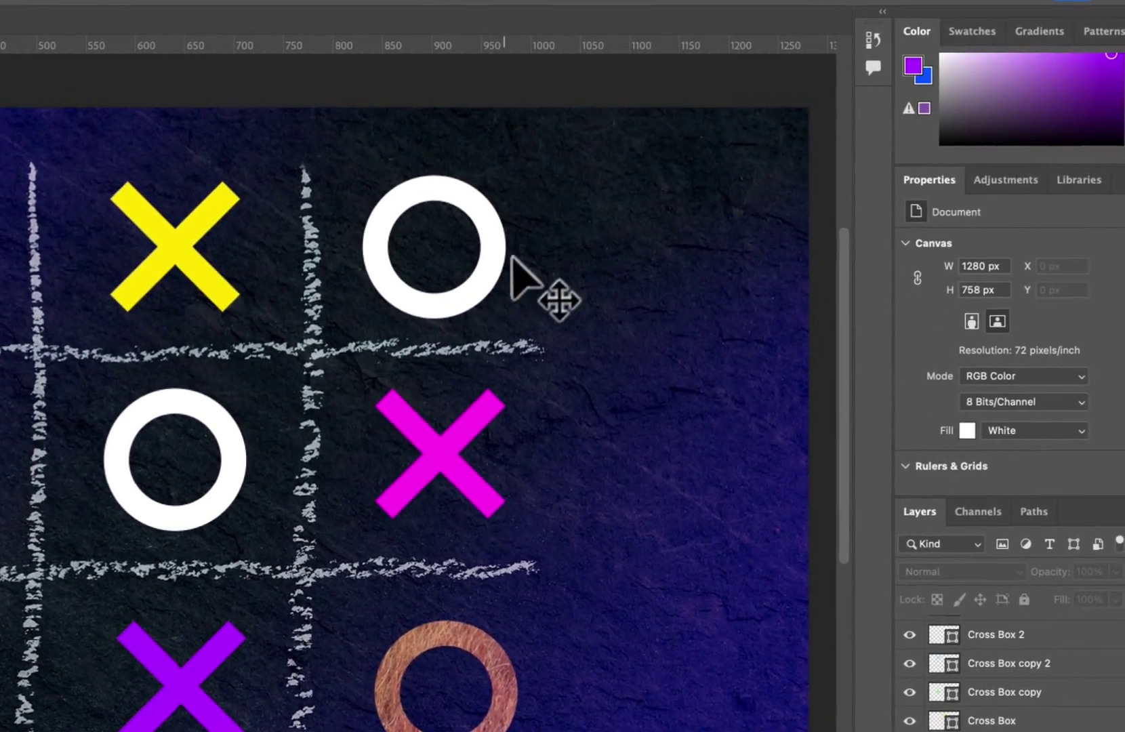
Add a Pattern Overlay with the green Grass pattern to the upper-right circle on the Circle Box copy layer.
{"action": "left_click", "coordinate": [542, 265]}
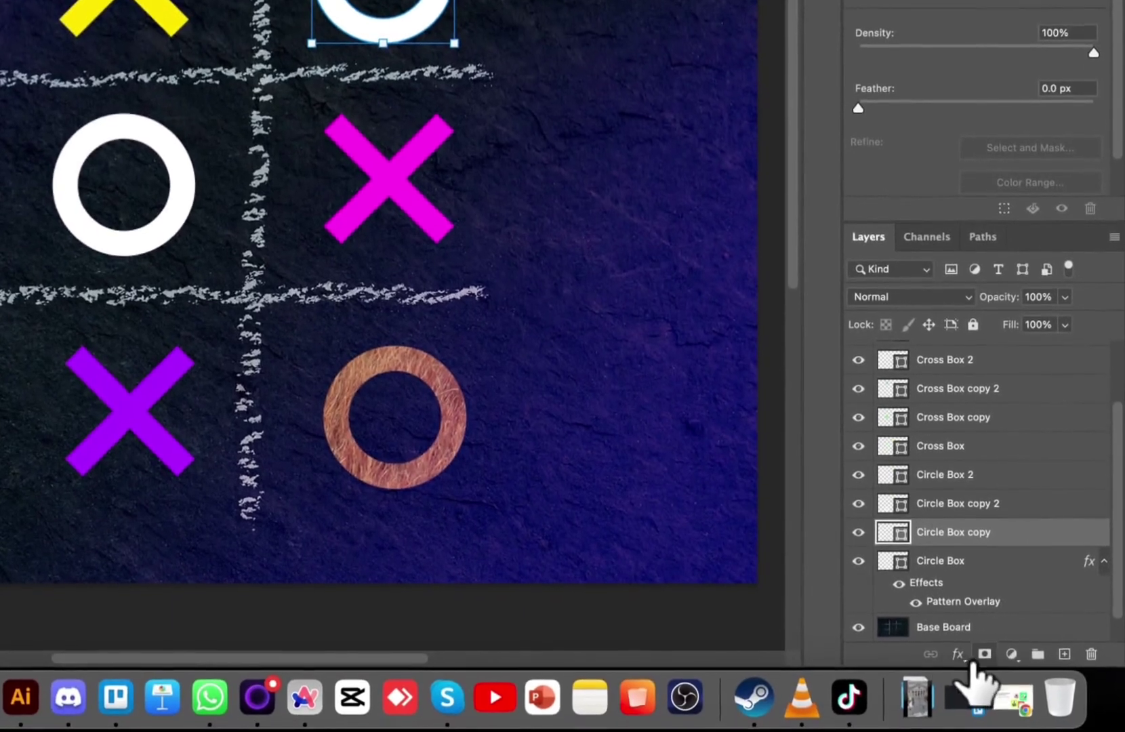
{"action": "left_click", "coordinate": [960, 652]}
{"action": "left_click", "coordinate": [991, 604]}
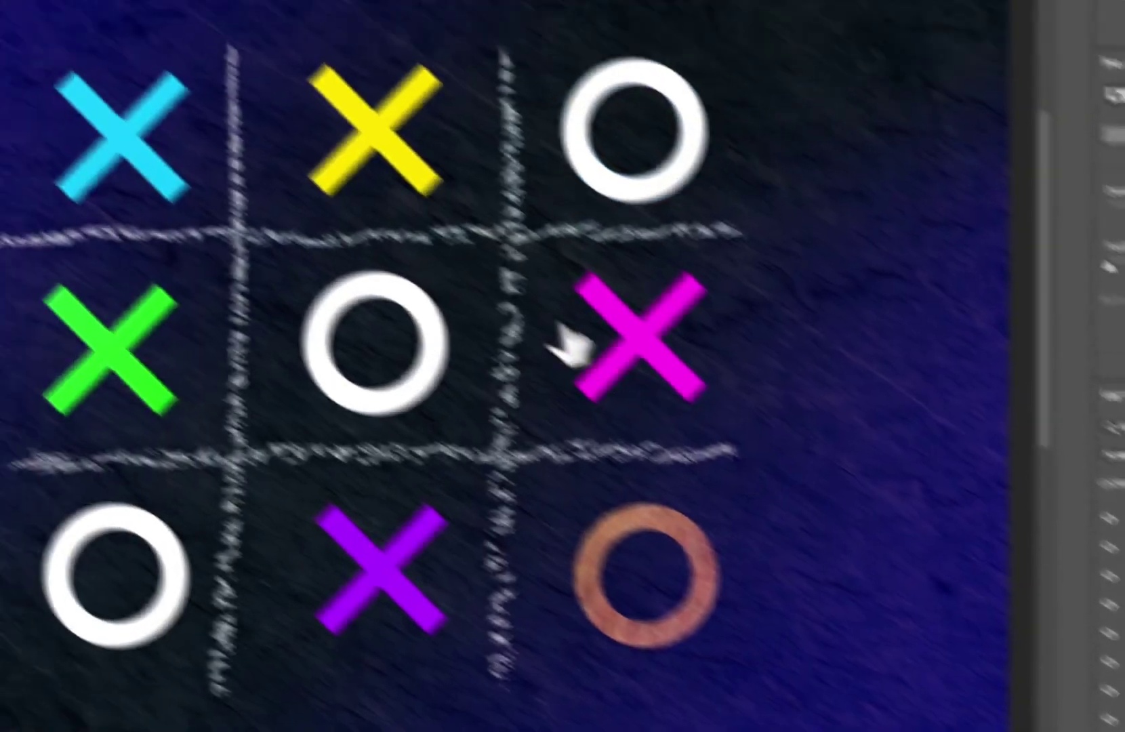
{"action": "left_click", "coordinate": [308, 245]}
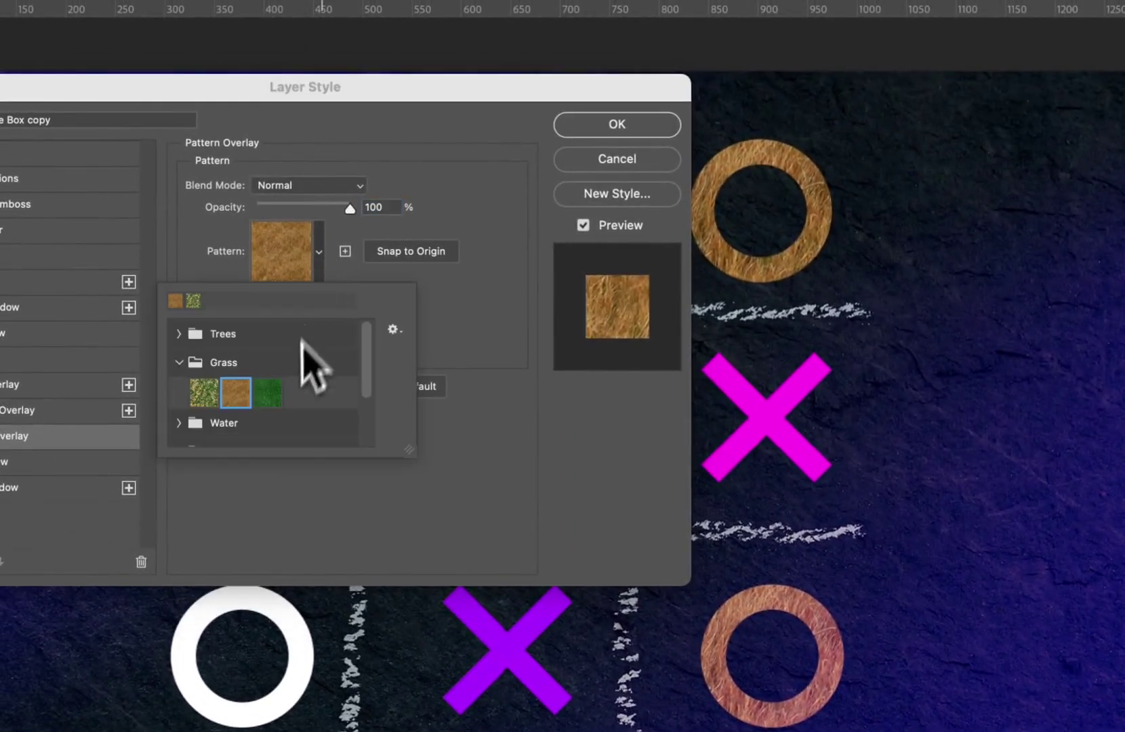
{"action": "left_click", "coordinate": [271, 393]}
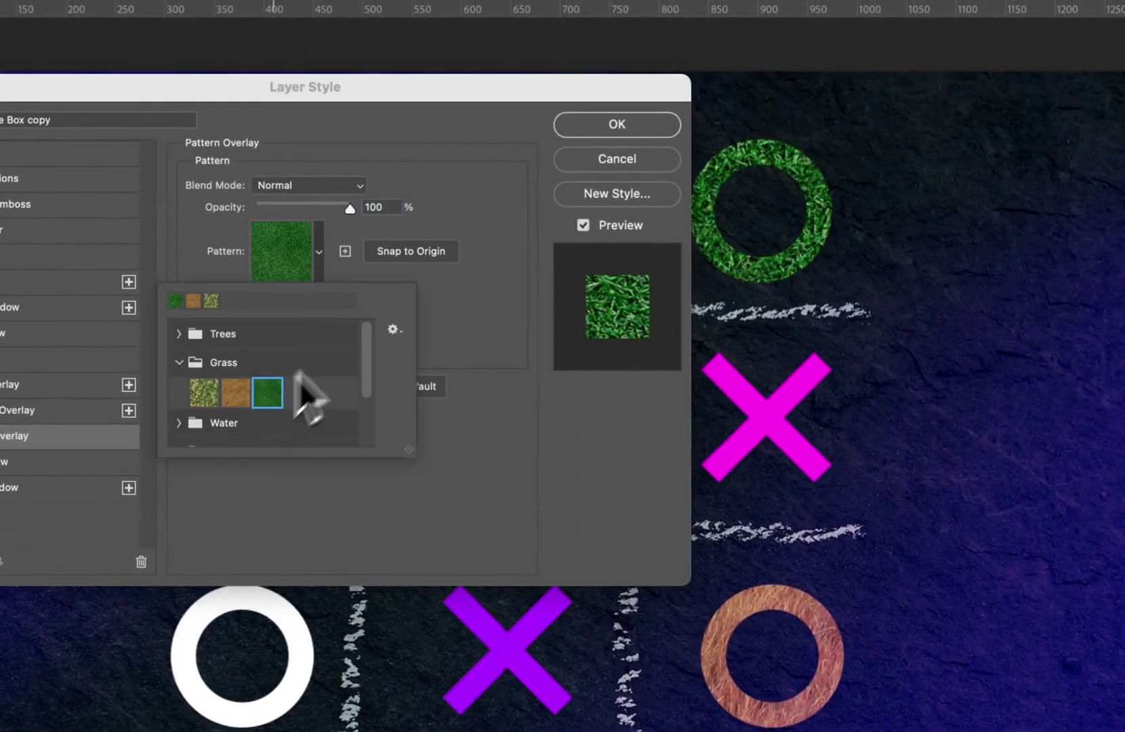
{"action": "left_click", "coordinate": [548, 201]}
{"action": "key", "text": "Return"}
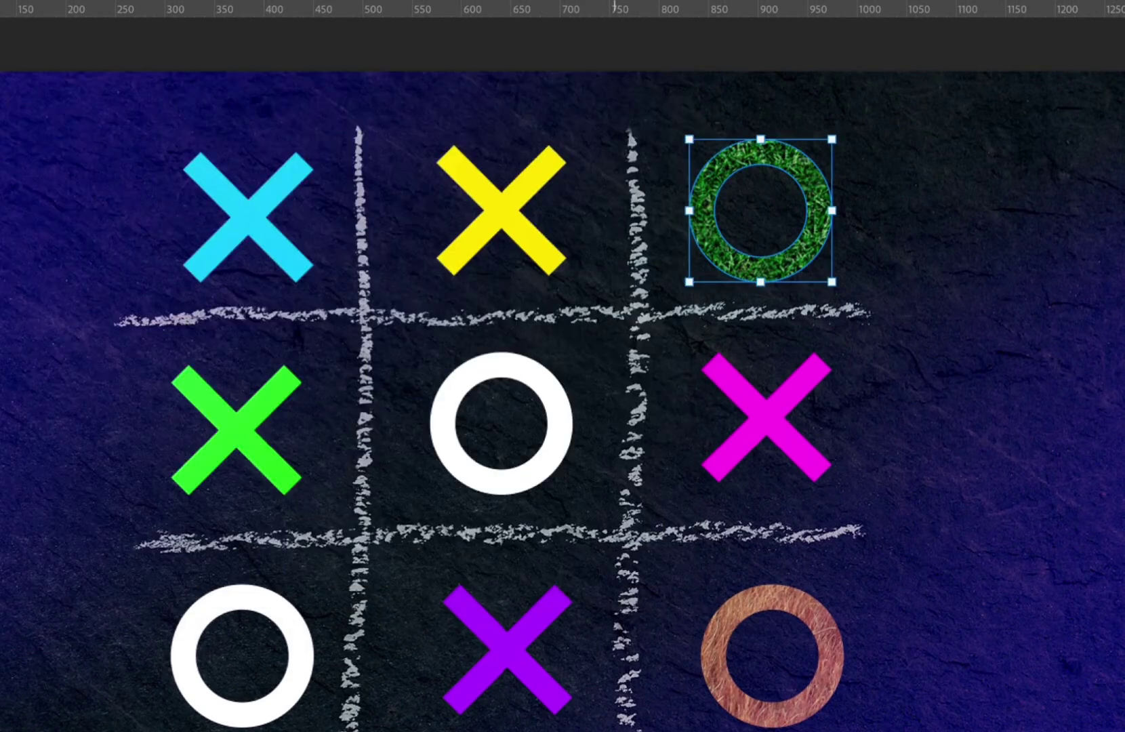
Add a Drop Shadow to the centre circle on the Circle Box 2 layer with its opacity at 100%.
{"action": "left_click", "coordinate": [523, 480]}
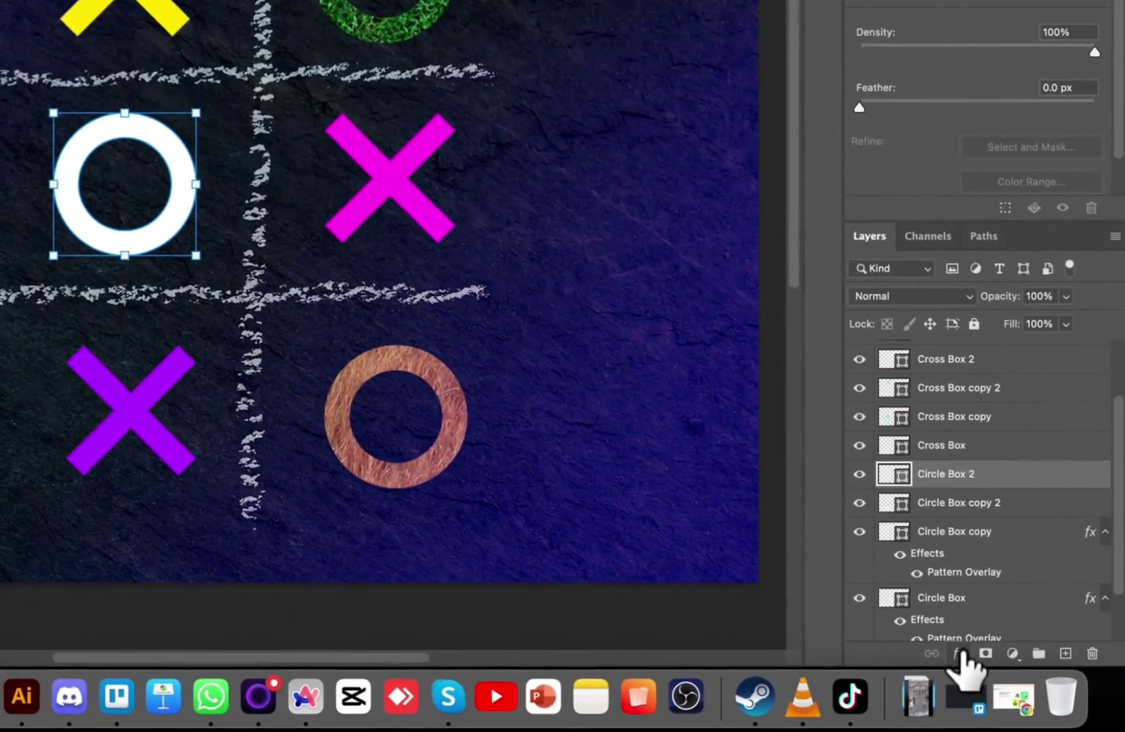
{"action": "left_click", "coordinate": [958, 652]}
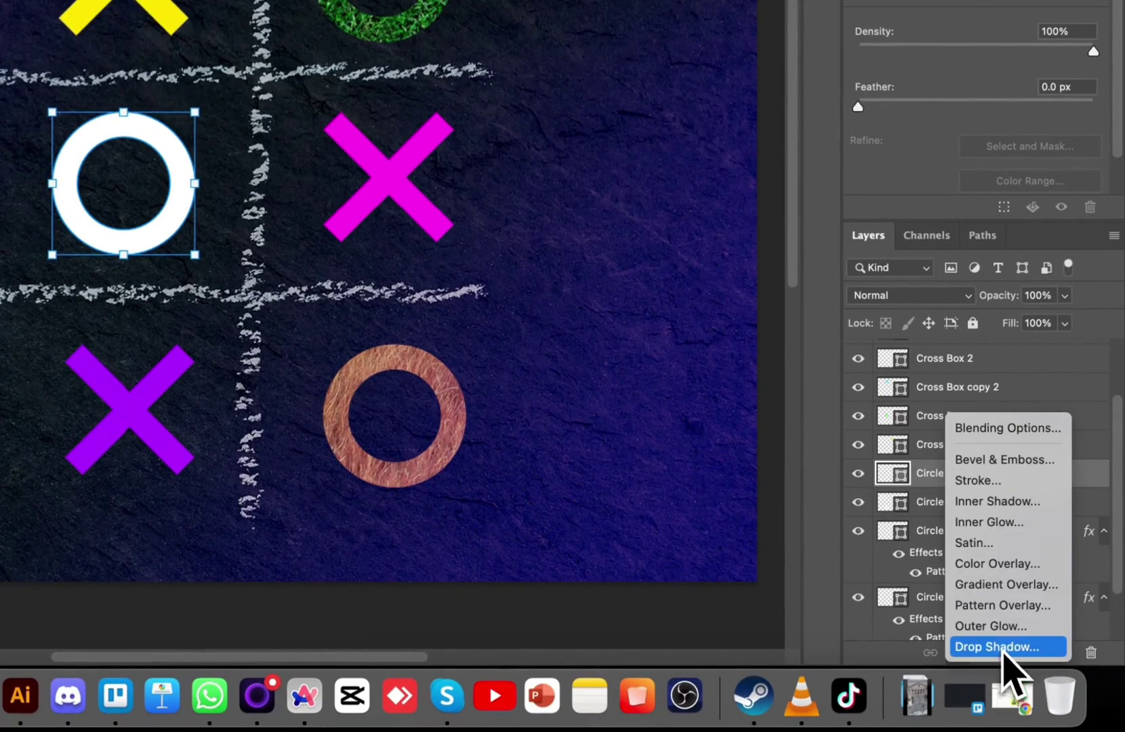
{"action": "left_click", "coordinate": [1001, 647]}
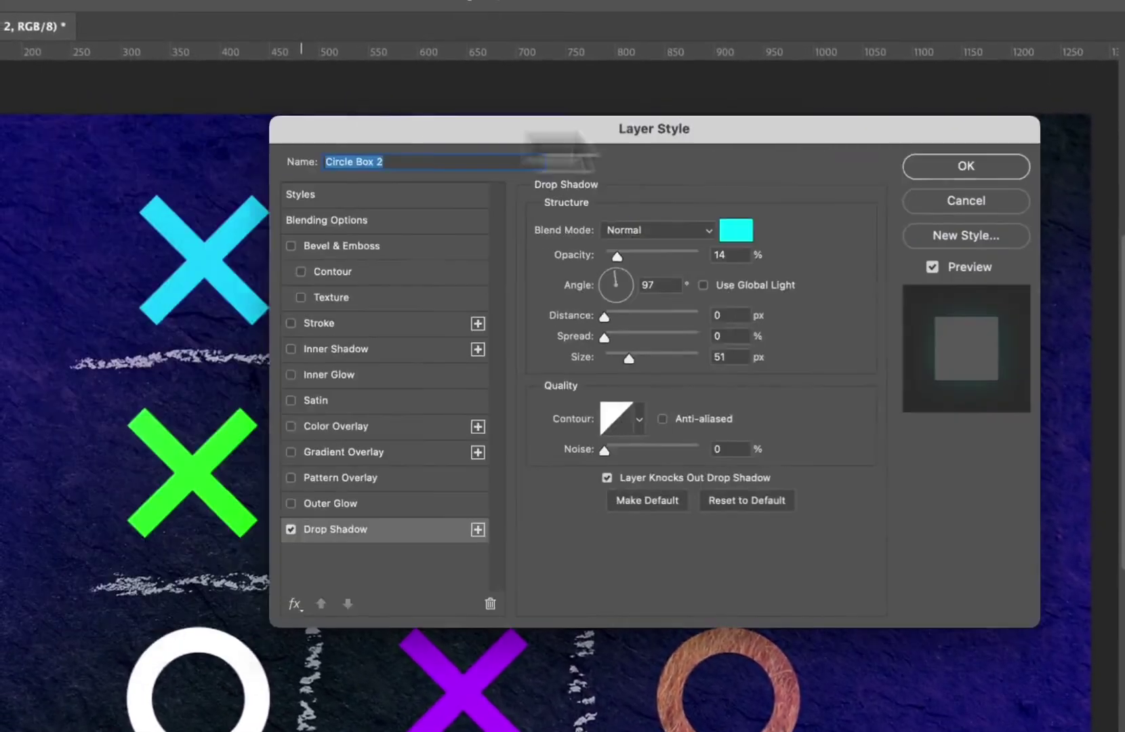
{"action": "left_click_drag", "start_coordinate": [676, 110], "coordinate": [1095, 129]}
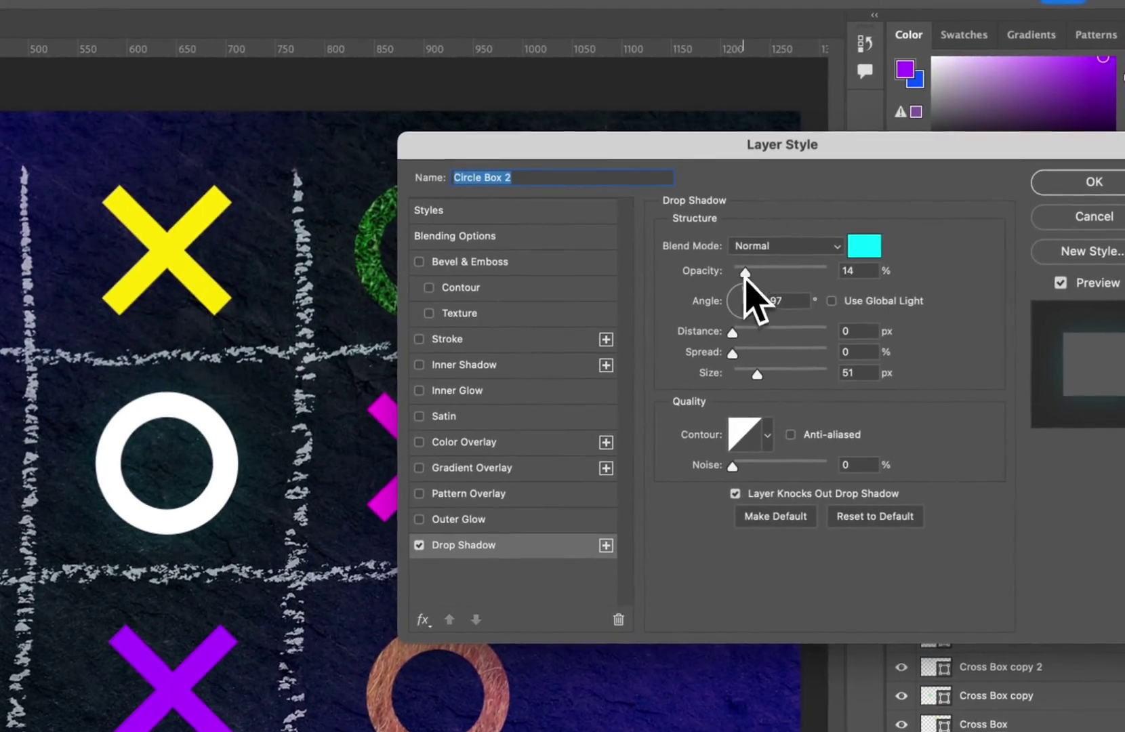
{"action": "left_click_drag", "start_coordinate": [943, 194], "coordinate": [1052, 191]}
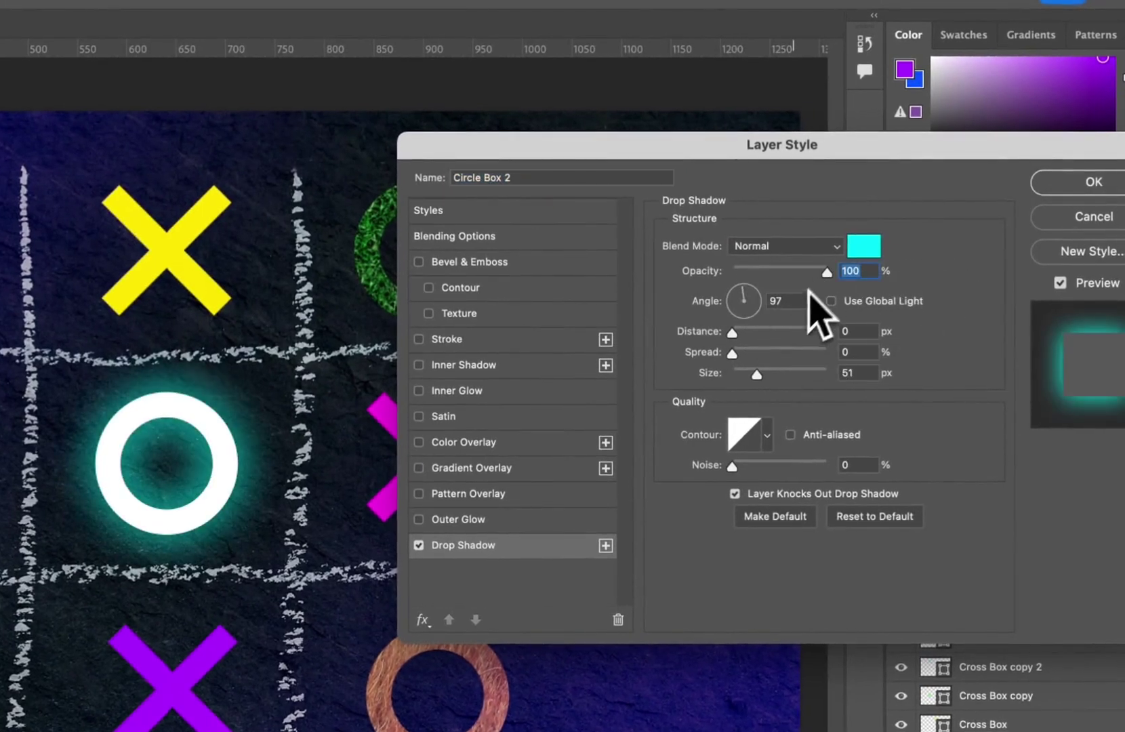
Try colours sampled from the crosses for the drop shadow, including green 28ff29, and set it to the circle's white, ffffff.
{"action": "left_click", "coordinate": [863, 245]}
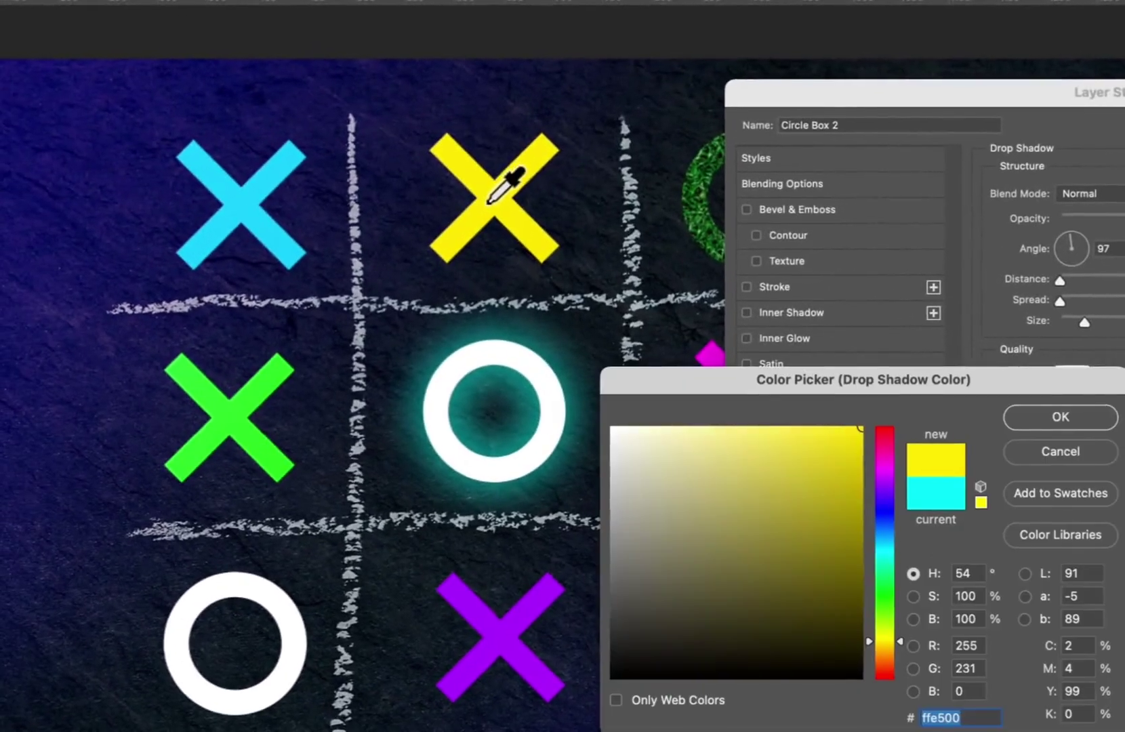
{"action": "left_click", "coordinate": [168, 258]}
{"action": "left_click", "coordinate": [246, 411]}
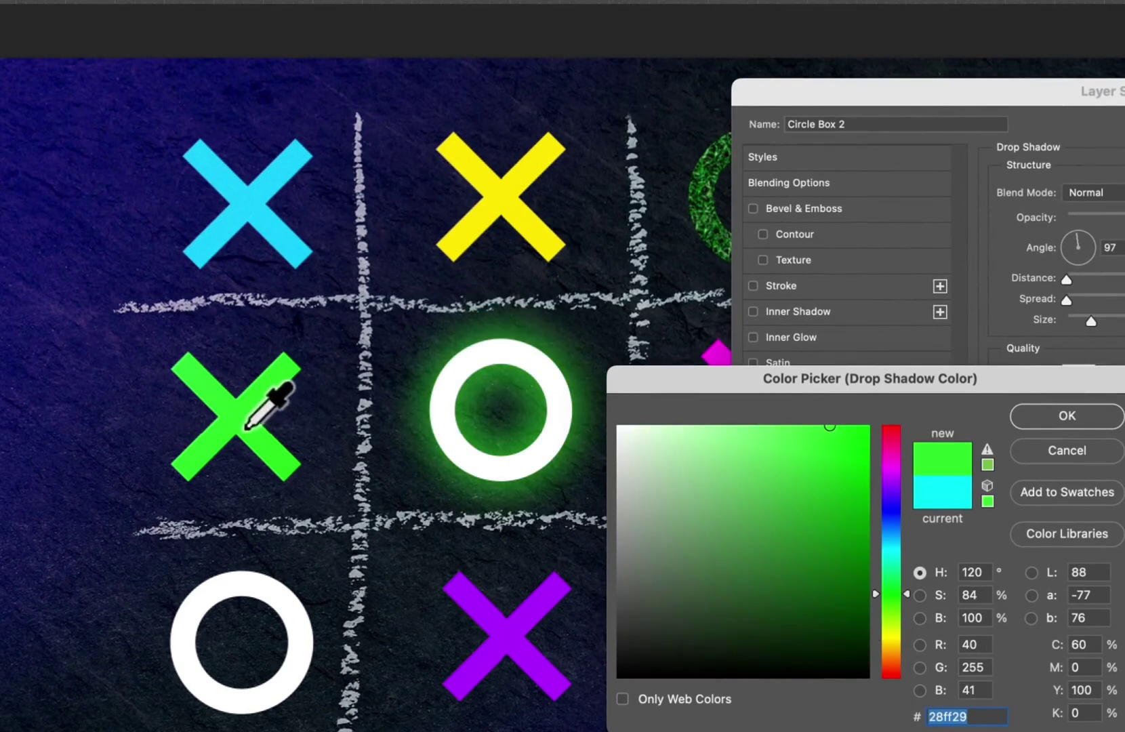
{"action": "left_click", "coordinate": [535, 463]}
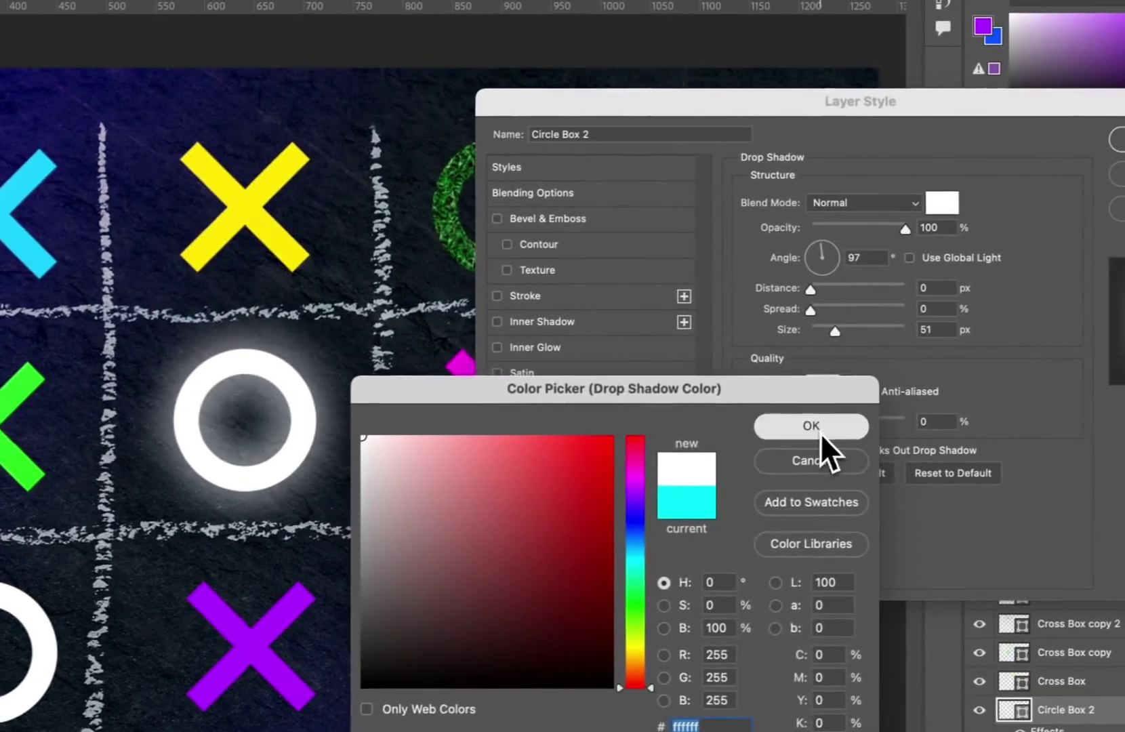
{"action": "left_click", "coordinate": [1066, 416]}
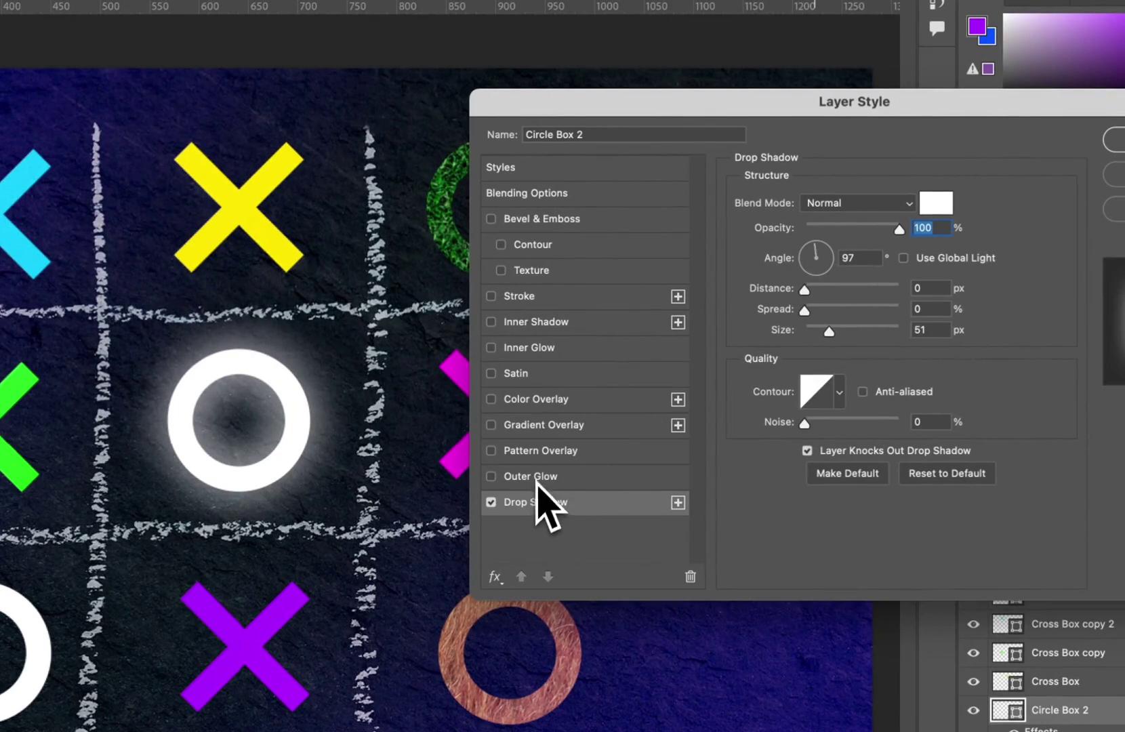
Add a Stroke to the centre circle, try the Inside position, and set it to Outside with a 1 px size.
{"action": "left_click", "coordinate": [535, 298]}
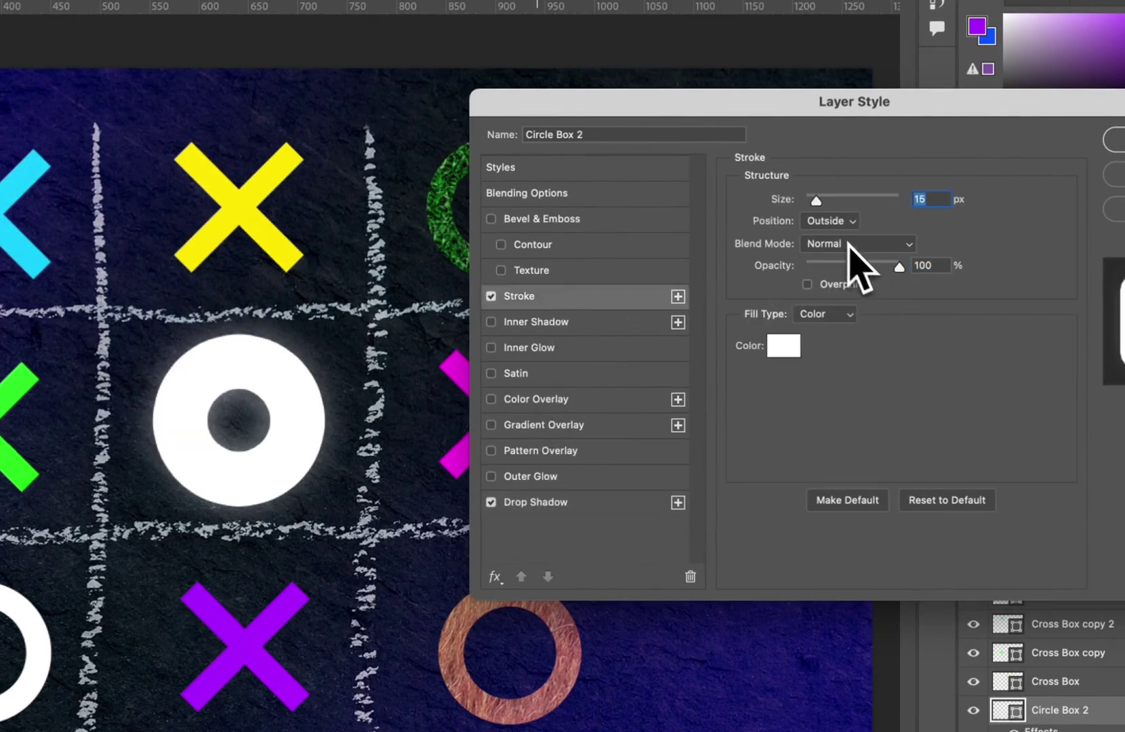
{"action": "left_click", "coordinate": [830, 221]}
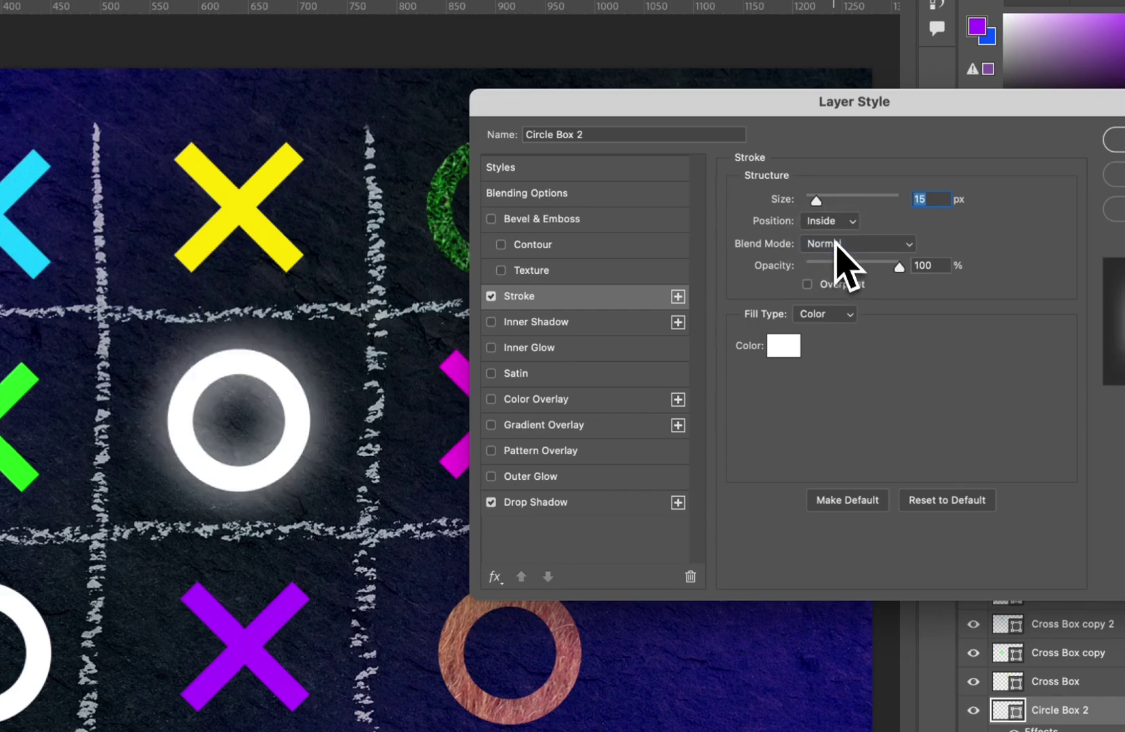
{"action": "left_click", "coordinate": [832, 230]}
{"action": "left_click", "coordinate": [836, 197]}
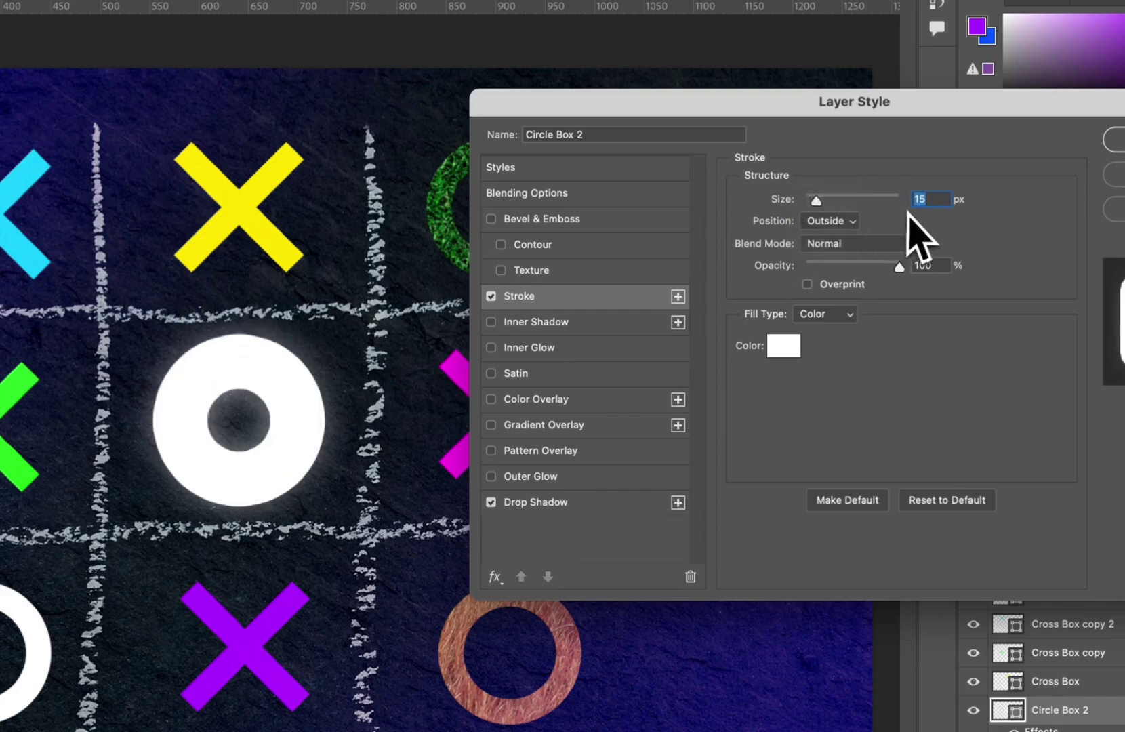
{"action": "type", "text": "1"}
Try yellow sampled from the top cross as the centre circle's stroke colour, and set it to red, ff0000.
{"action": "left_click", "coordinate": [786, 345]}
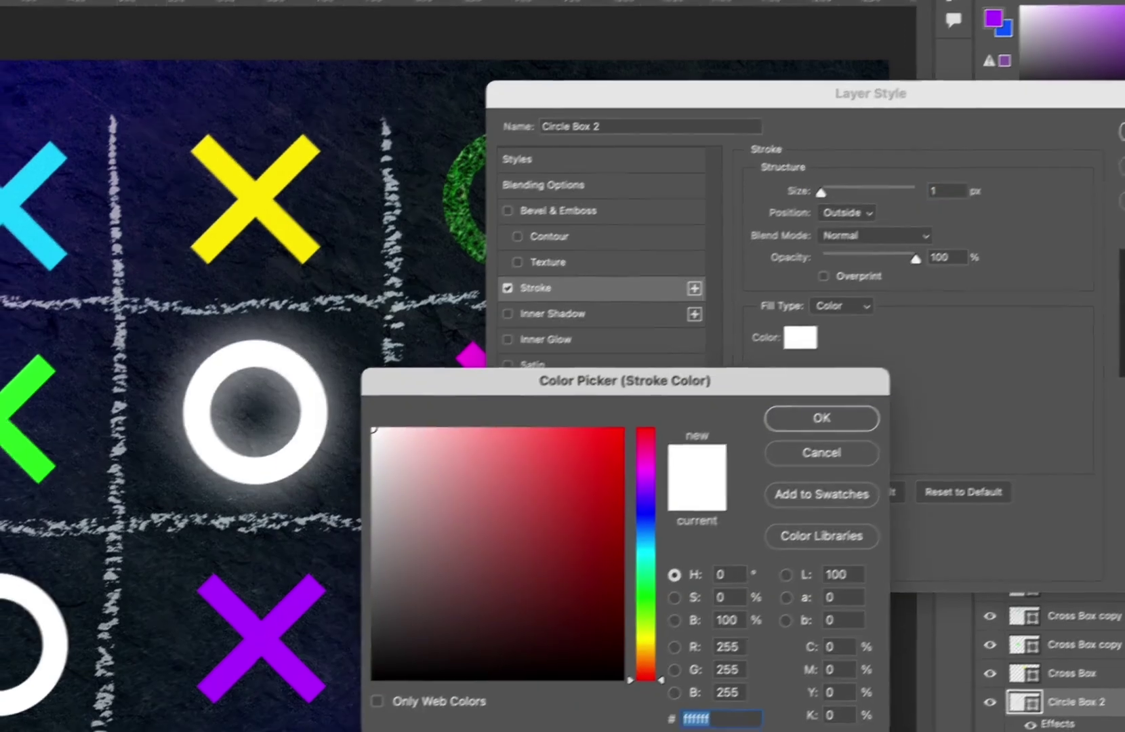
{"action": "left_click", "coordinate": [271, 175]}
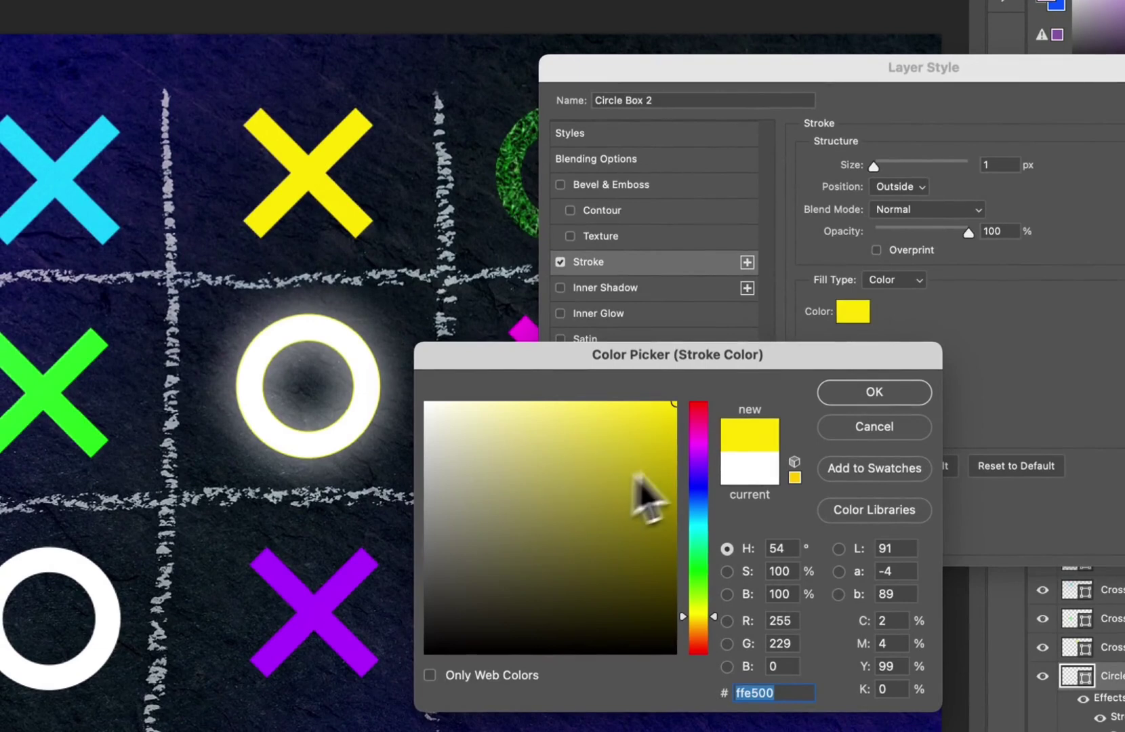
{"action": "left_click_drag", "start_coordinate": [704, 434], "coordinate": [703, 382]}
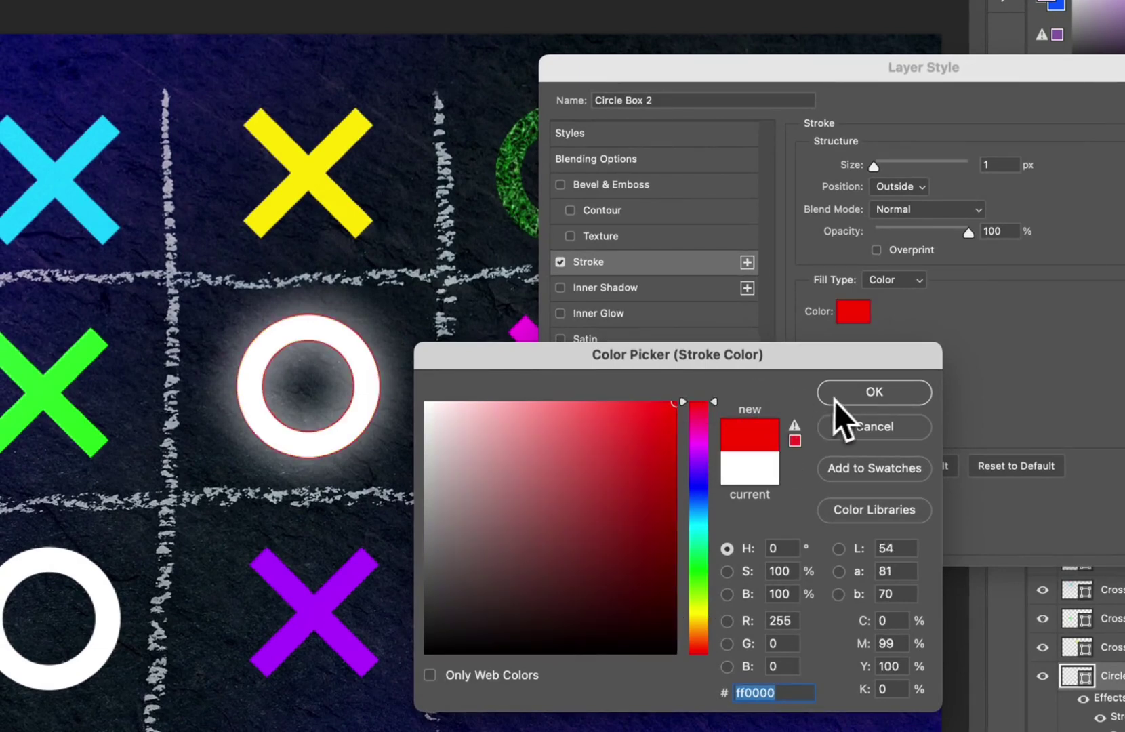
{"action": "left_click", "coordinate": [853, 393]}
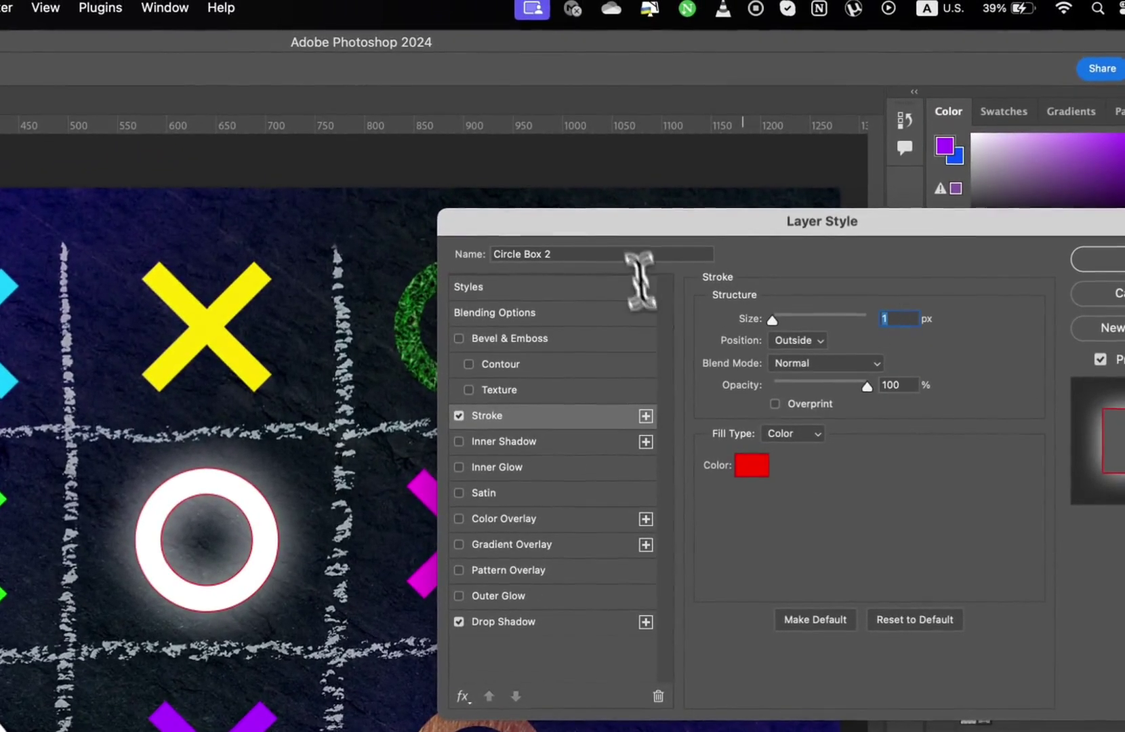
Increase the centre circle's stroke size to 10 px, apply the layer style and deselect the layer.
{"action": "key", "text": "Up"}
{"action": "key", "text": "Up"}
{"action": "key", "text": "Up"}
{"action": "key", "text": "Up"}
{"action": "key", "text": "Up"}
{"action": "key", "text": "Up"}
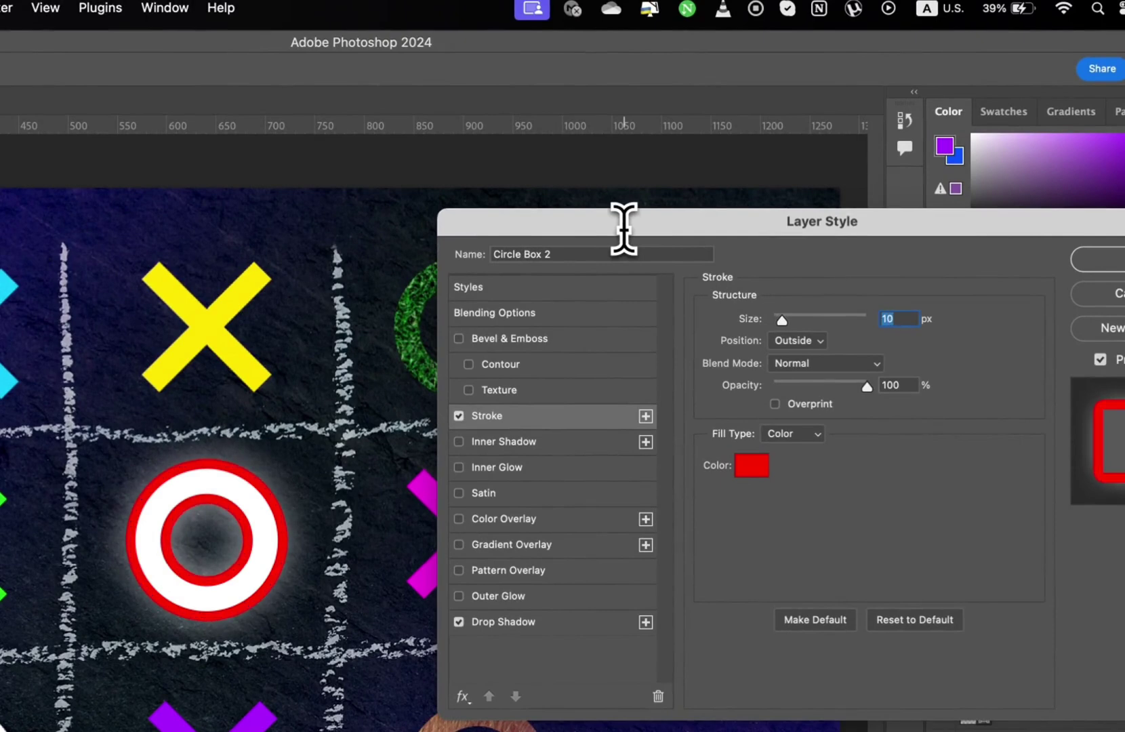
{"action": "key", "text": "Return"}
{"action": "left_click", "coordinate": [696, 248]}
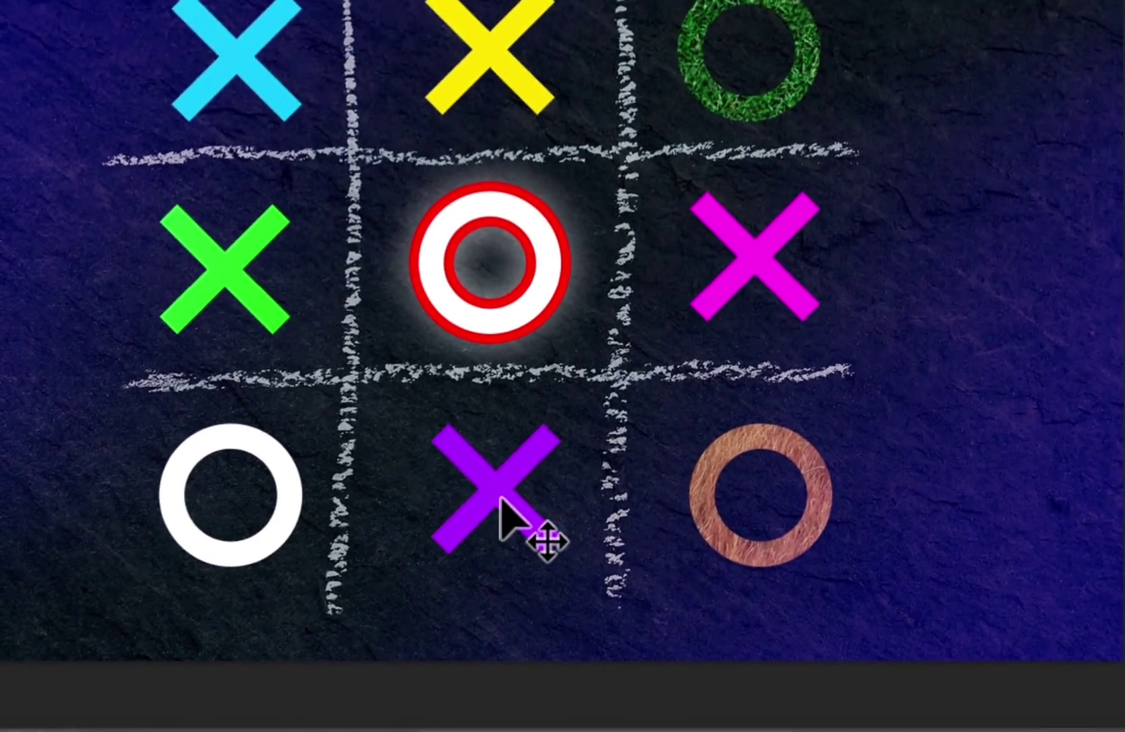
{"action": "left_click", "coordinate": [500, 497]}
{"action": "left_click", "coordinate": [300, 509]}
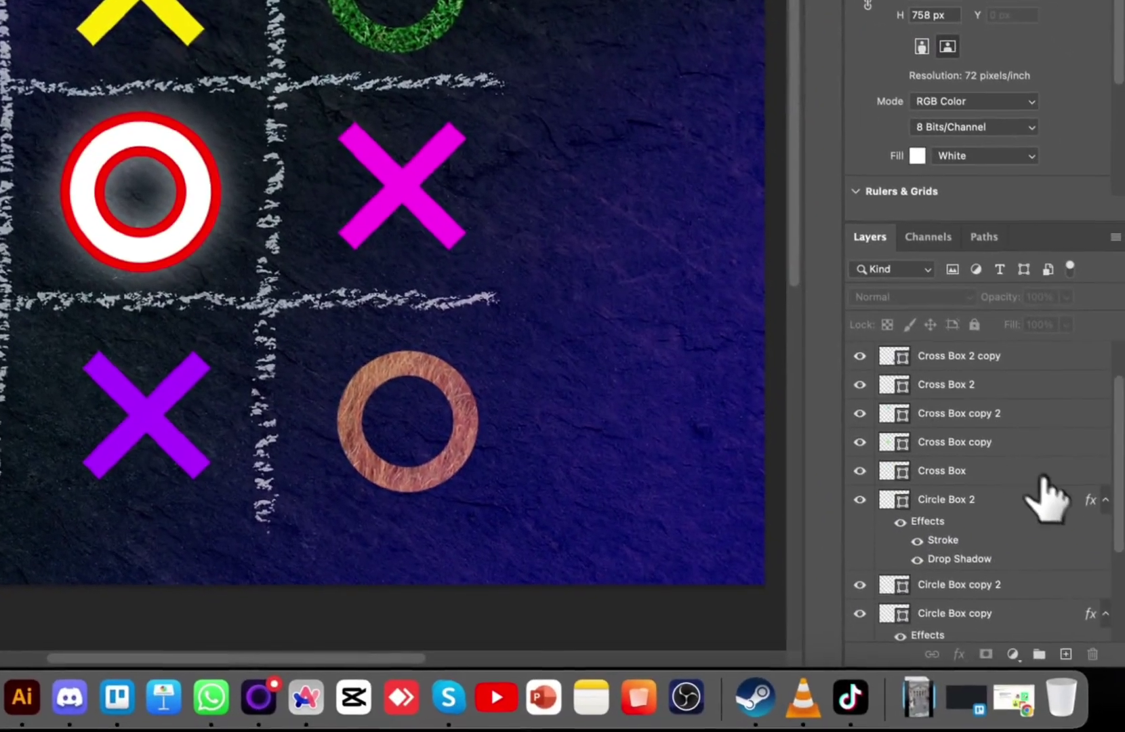
Group the Circle Box, Circle Box copy, Circle Box copy 2 and Circle Box 2 layers in a folder named Circle.
{"action": "scroll", "coordinate": [1046, 498], "scroll_direction": "up", "scroll_amount": 3}
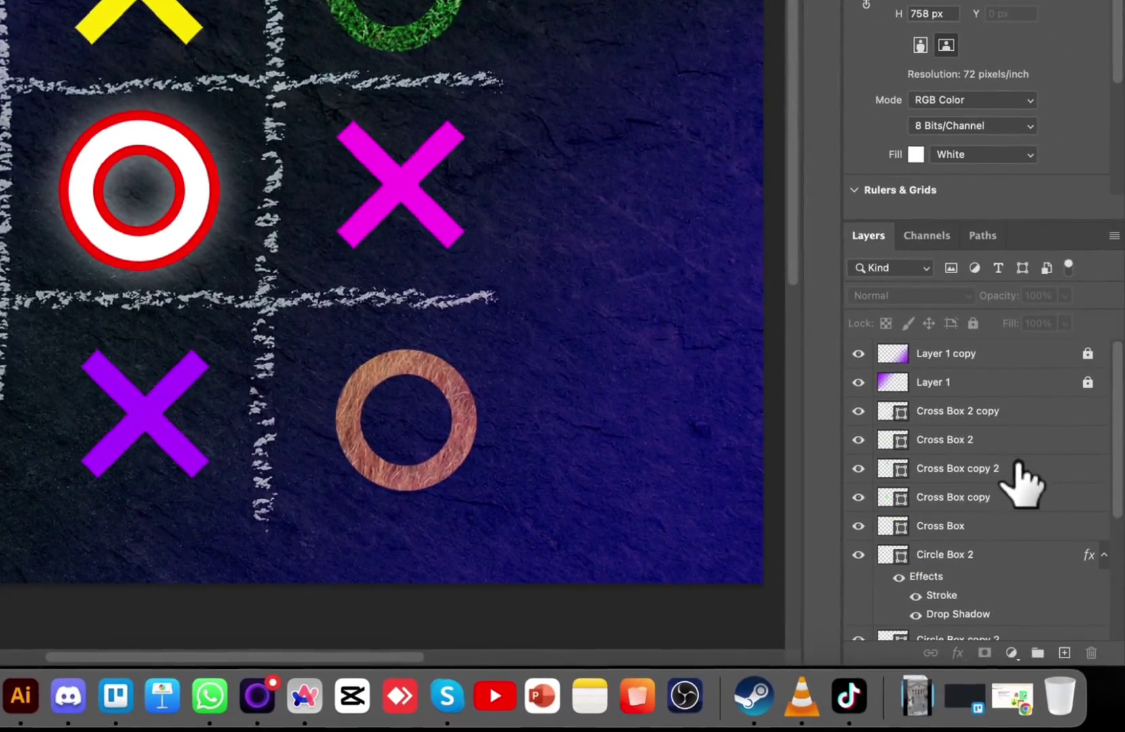
{"action": "scroll", "coordinate": [1024, 477], "scroll_direction": "down", "scroll_amount": 8}
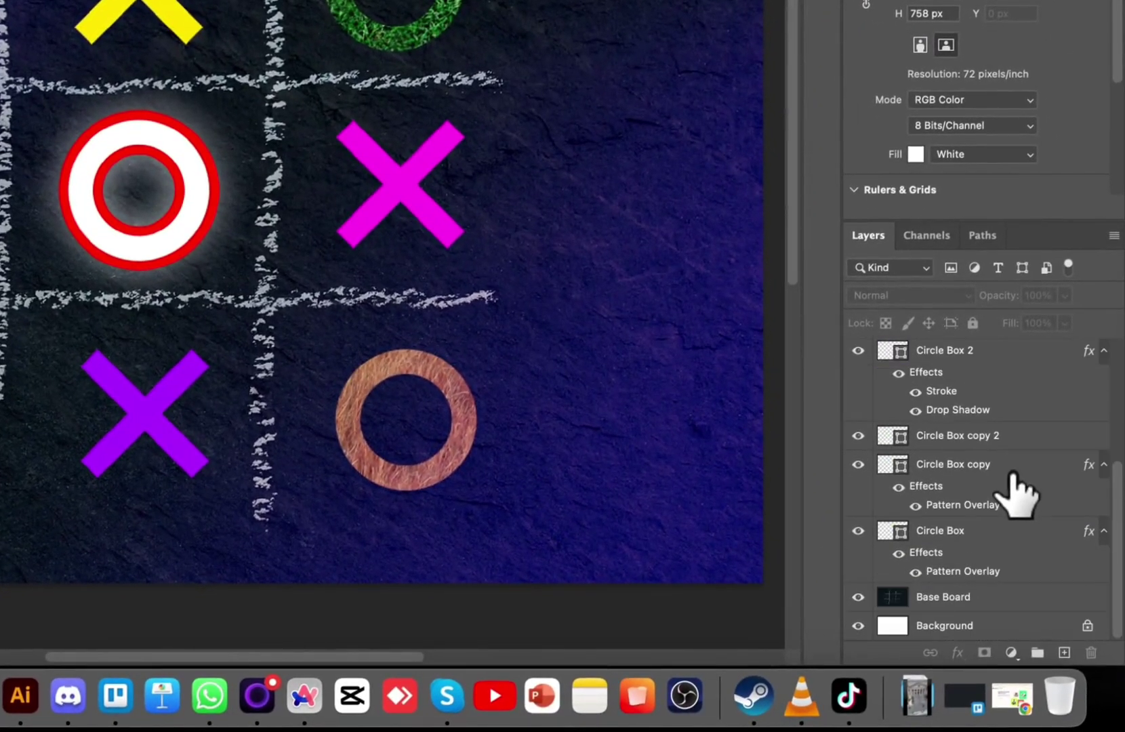
{"action": "left_click", "coordinate": [988, 535]}
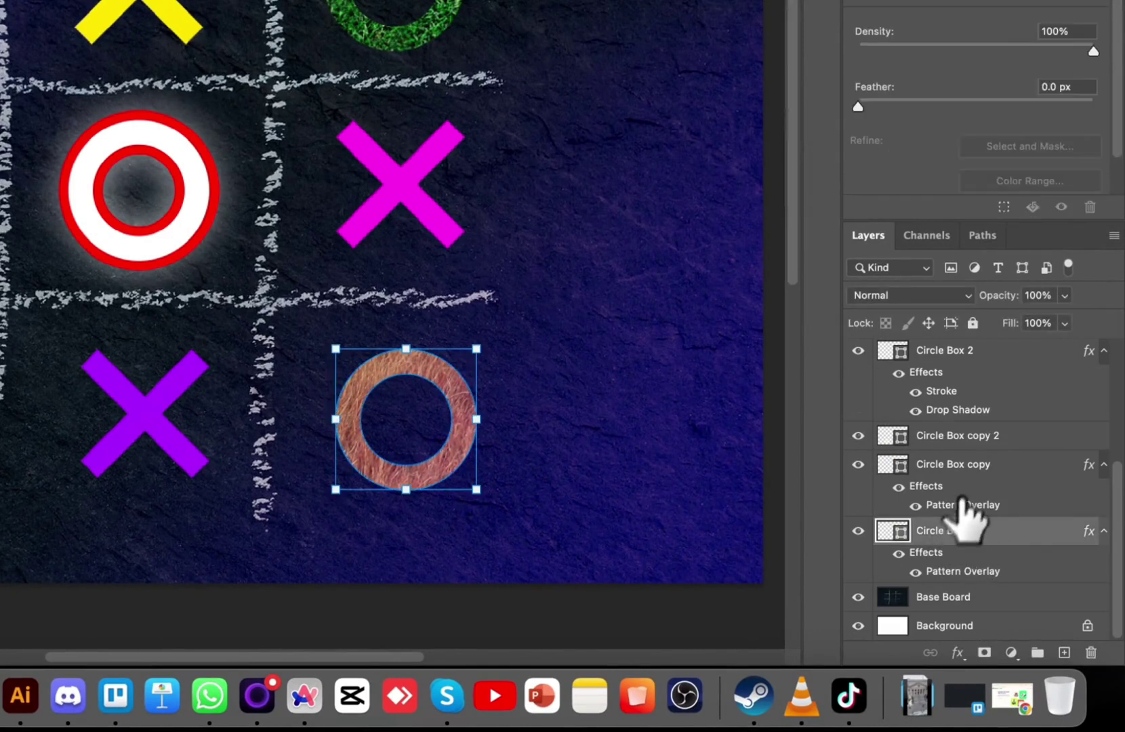
{"action": "left_click", "coordinate": [981, 467], "text": "shift"}
{"action": "left_click", "coordinate": [982, 437], "text": "shift"}
{"action": "scroll", "coordinate": [982, 460], "scroll_direction": "up", "scroll_amount": 1}
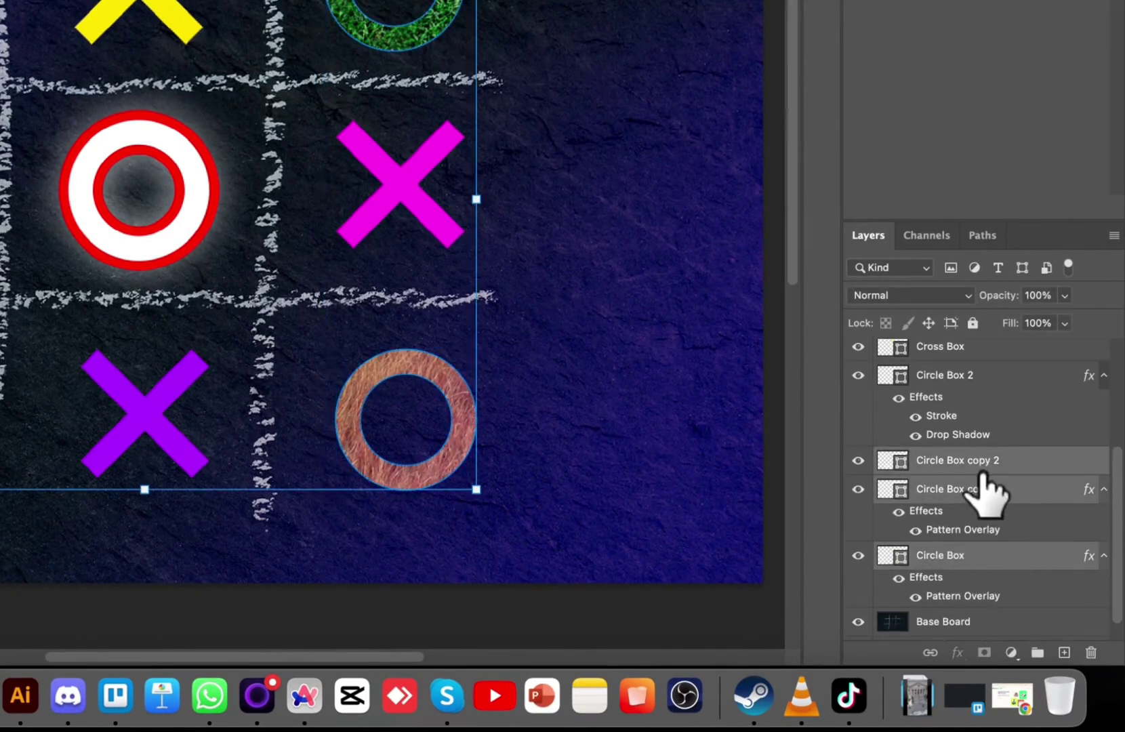
{"action": "left_click", "coordinate": [966, 374], "text": "shift"}
{"action": "scroll", "coordinate": [982, 434], "scroll_direction": "up", "scroll_amount": 2}
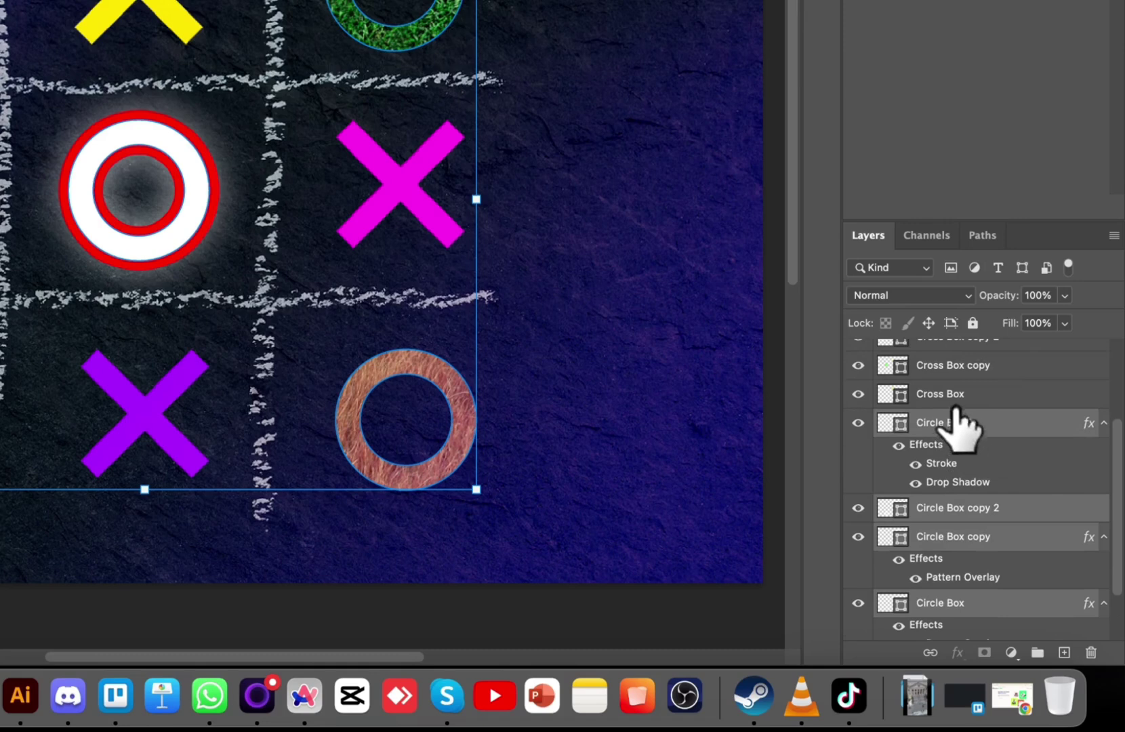
{"action": "left_click", "coordinate": [960, 395], "text": "shift"}
{"action": "scroll", "coordinate": [982, 433], "scroll_direction": "up", "scroll_amount": 1}
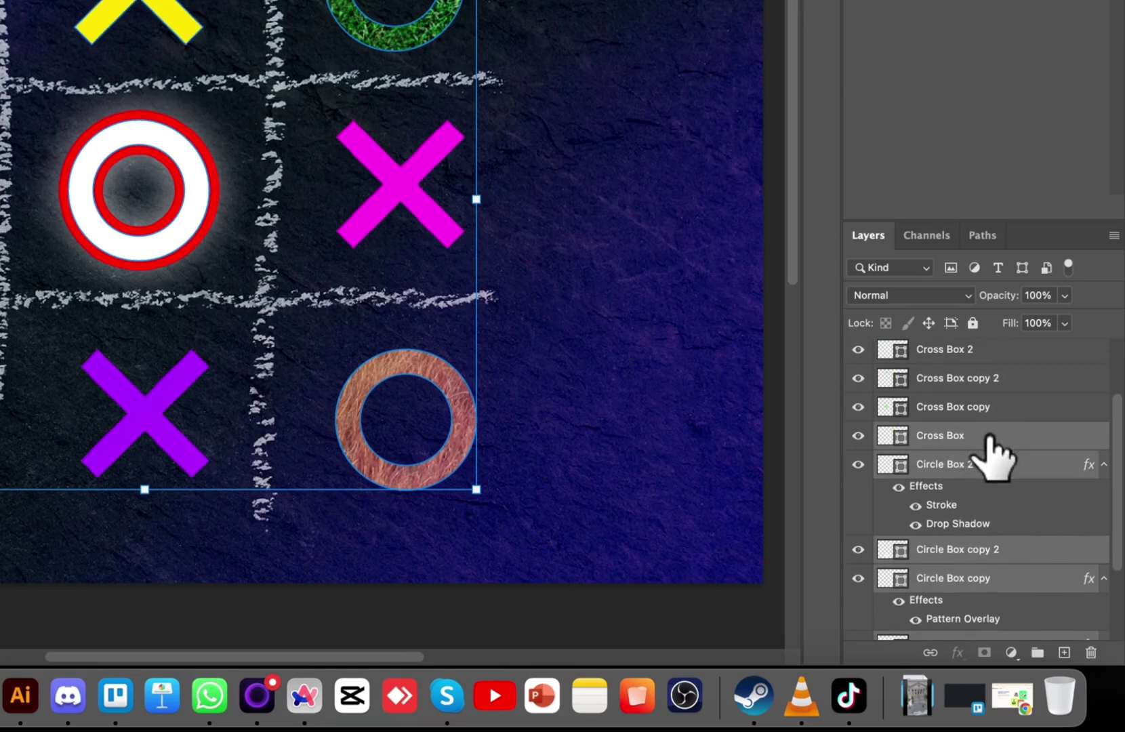
{"action": "left_click", "coordinate": [979, 446], "text": "super"}
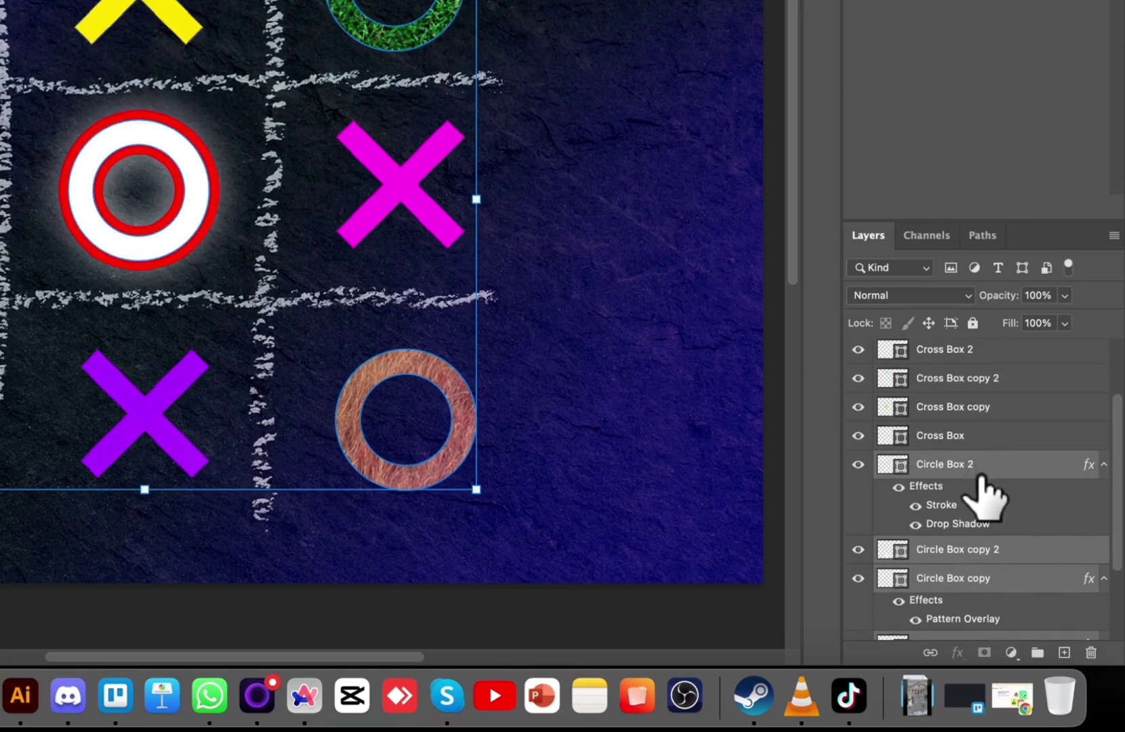
{"action": "scroll", "coordinate": [983, 494], "scroll_direction": "down", "scroll_amount": 2}
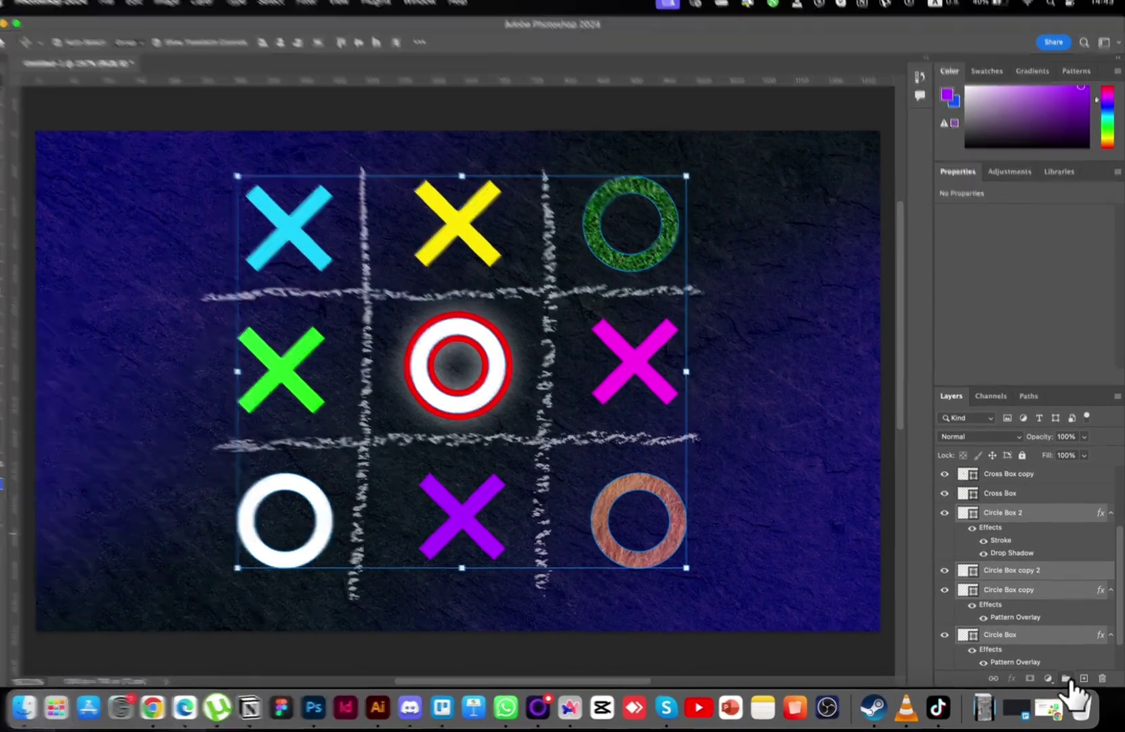
{"action": "left_click", "coordinate": [1067, 679]}
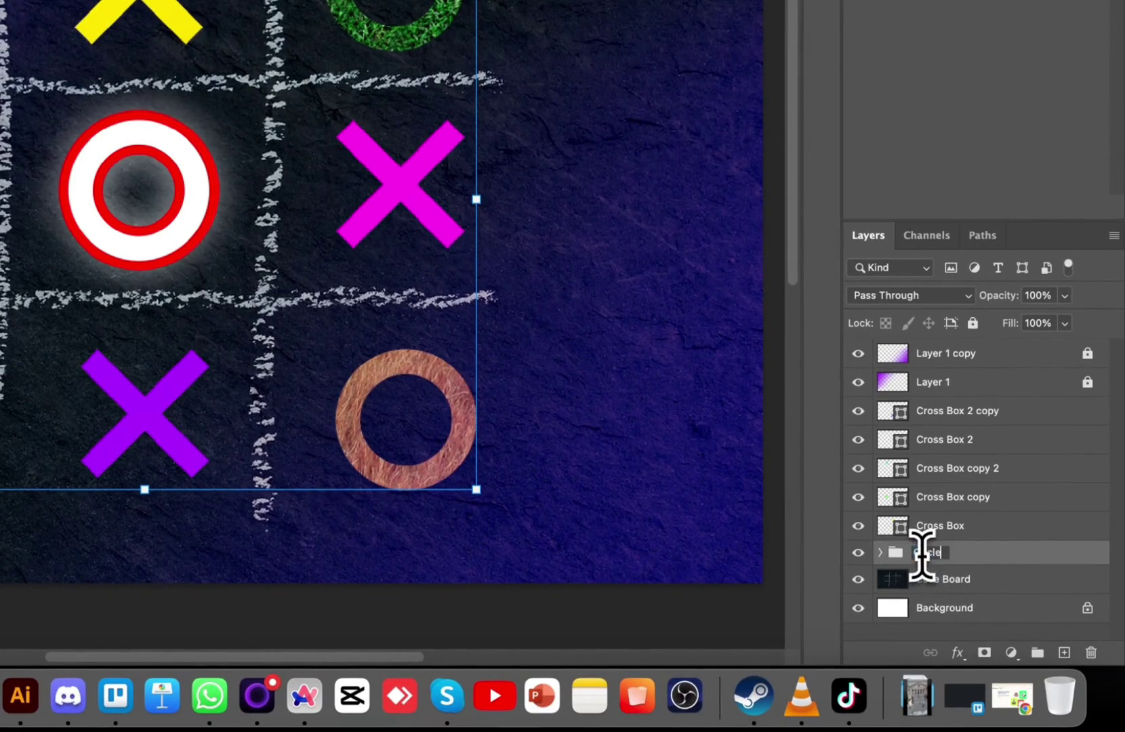
Group all layers from Cross Box to Cross Box 2 copy in a folder named Cross.
{"action": "left_click", "coordinate": [1001, 526]}
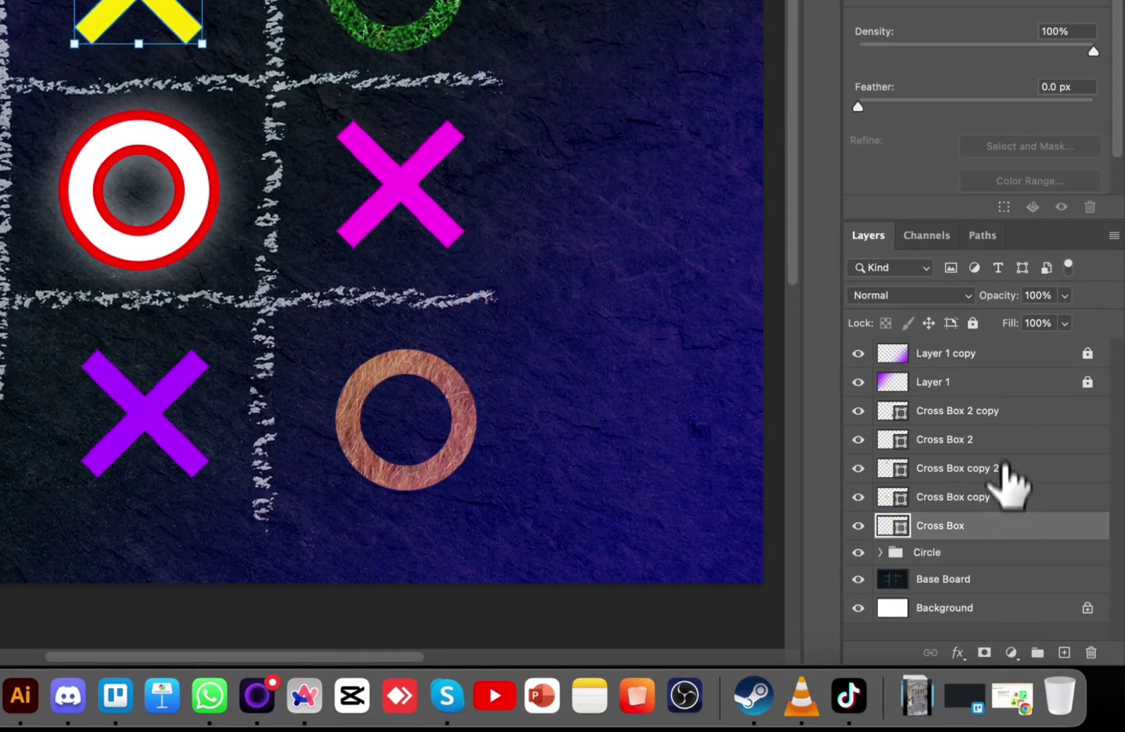
{"action": "left_click", "coordinate": [1007, 421], "text": "shift"}
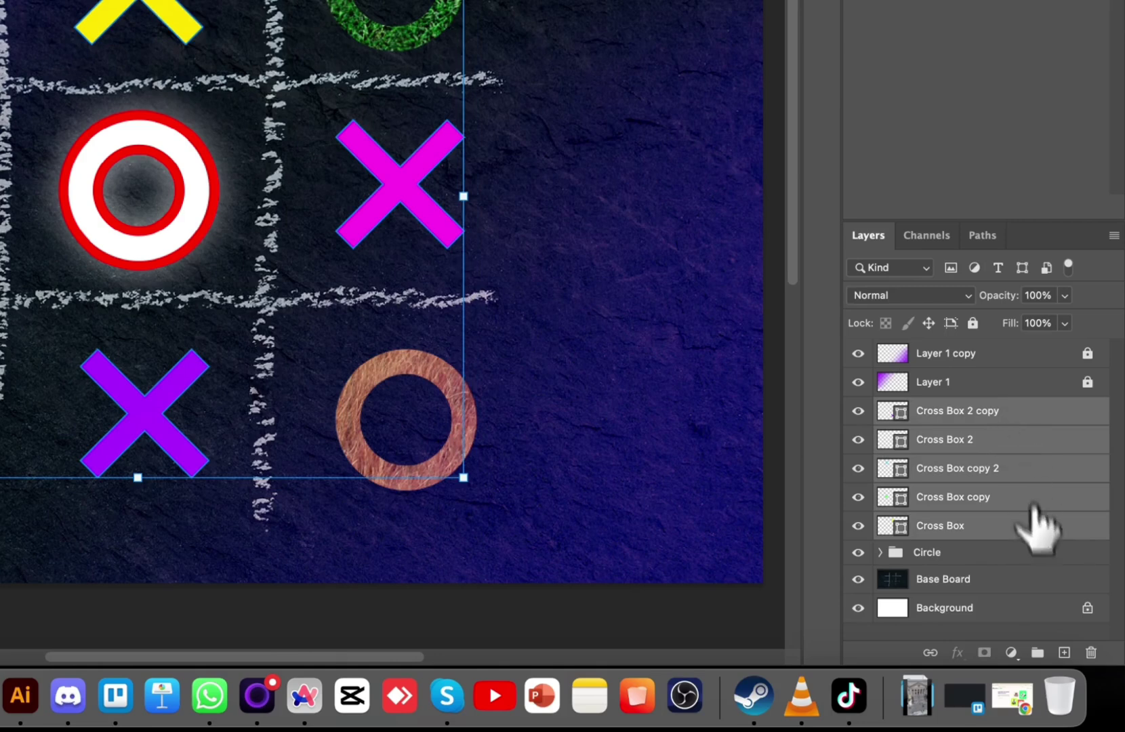
{"action": "left_click", "coordinate": [1037, 652]}
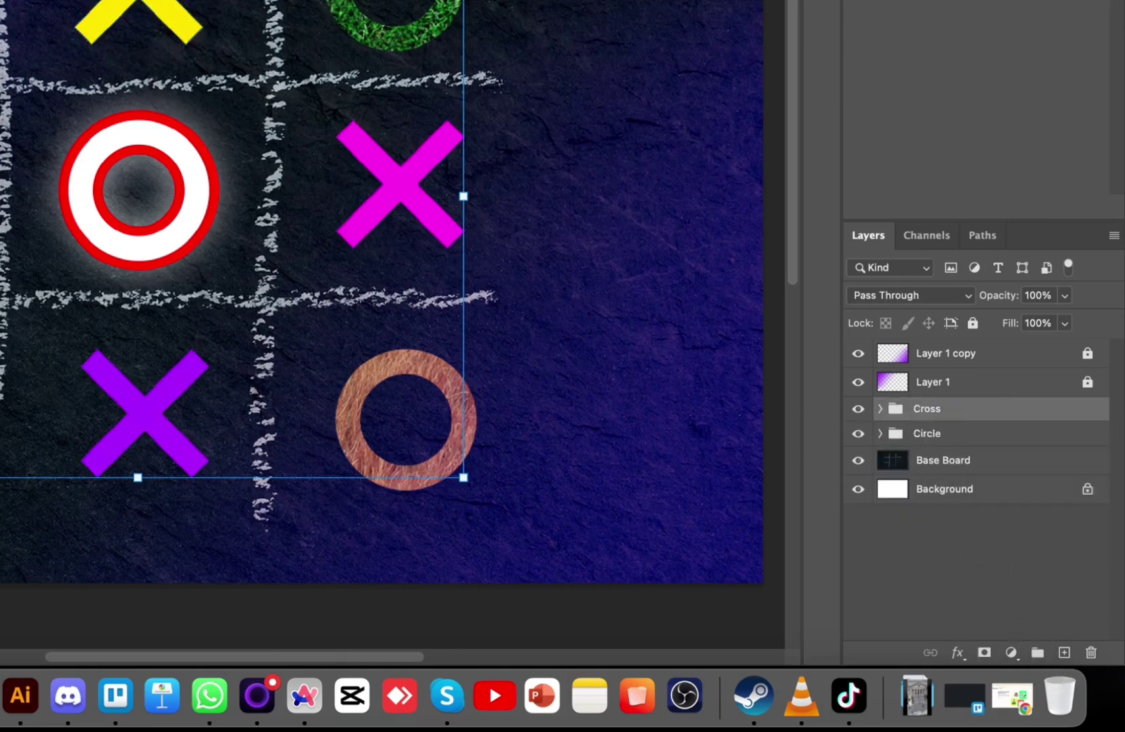
Hide and show the Cross group, the Circle group and the Base Board layer to test their visibility.
{"action": "left_click", "coordinate": [904, 433]}
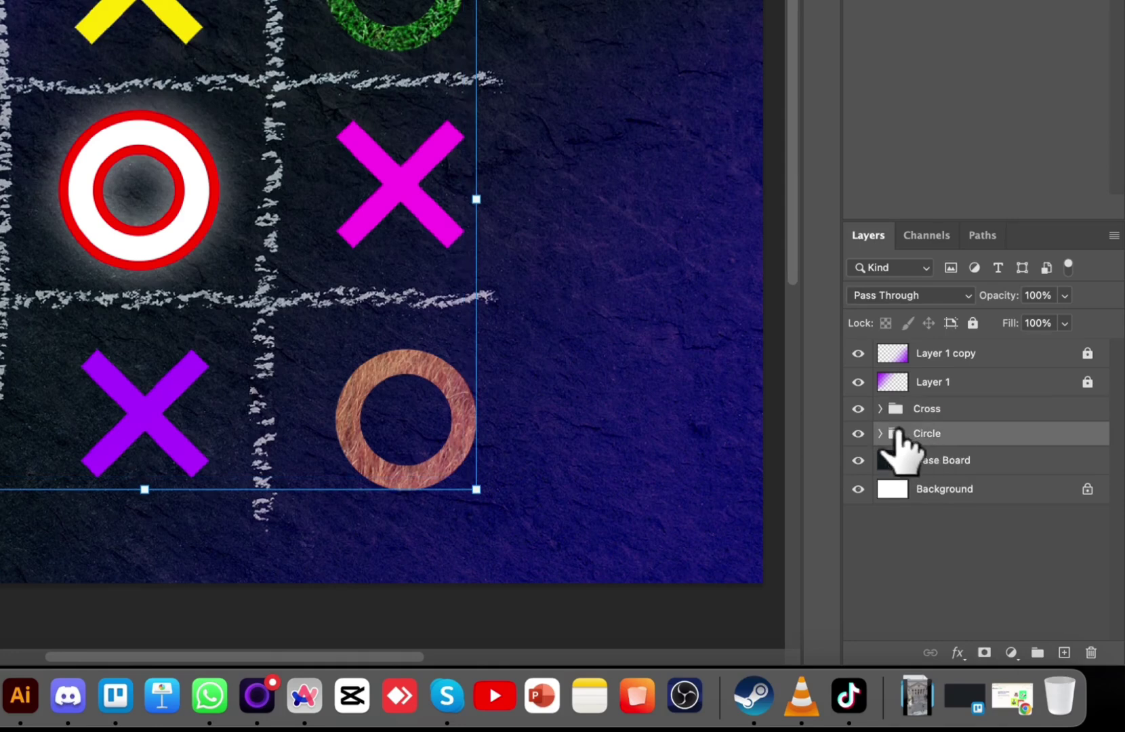
{"action": "left_click", "coordinate": [857, 410]}
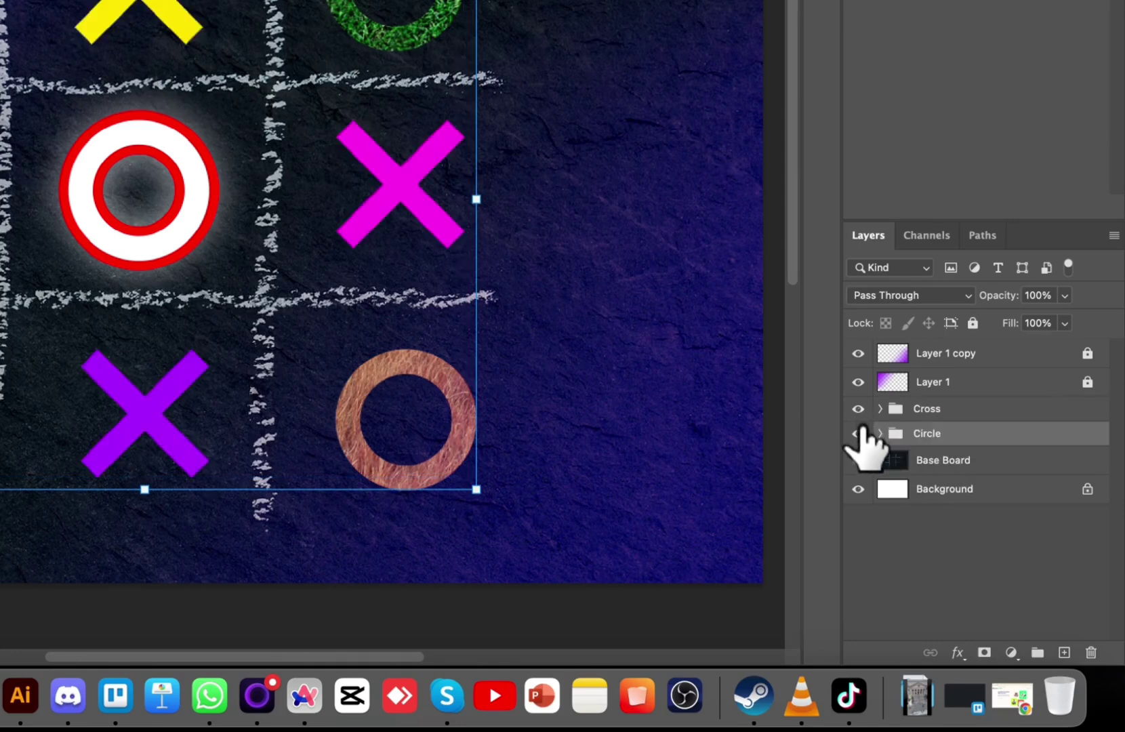
{"action": "left_click", "coordinate": [859, 434]}
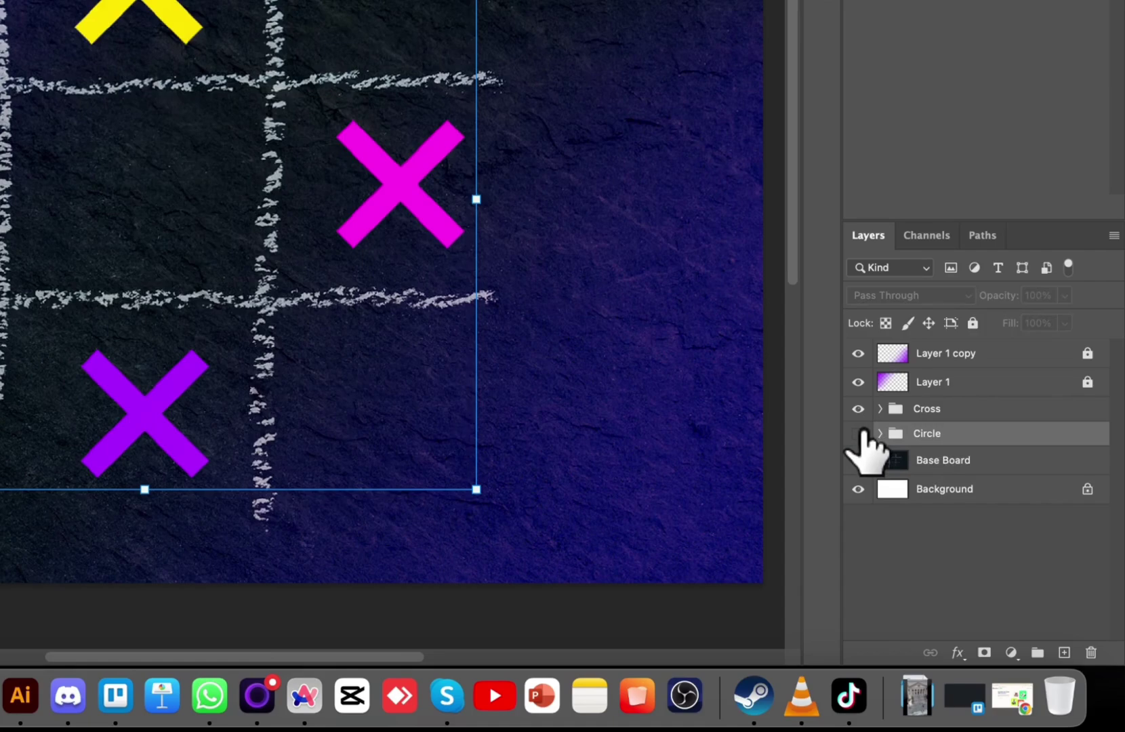
{"action": "left_click", "coordinate": [858, 433]}
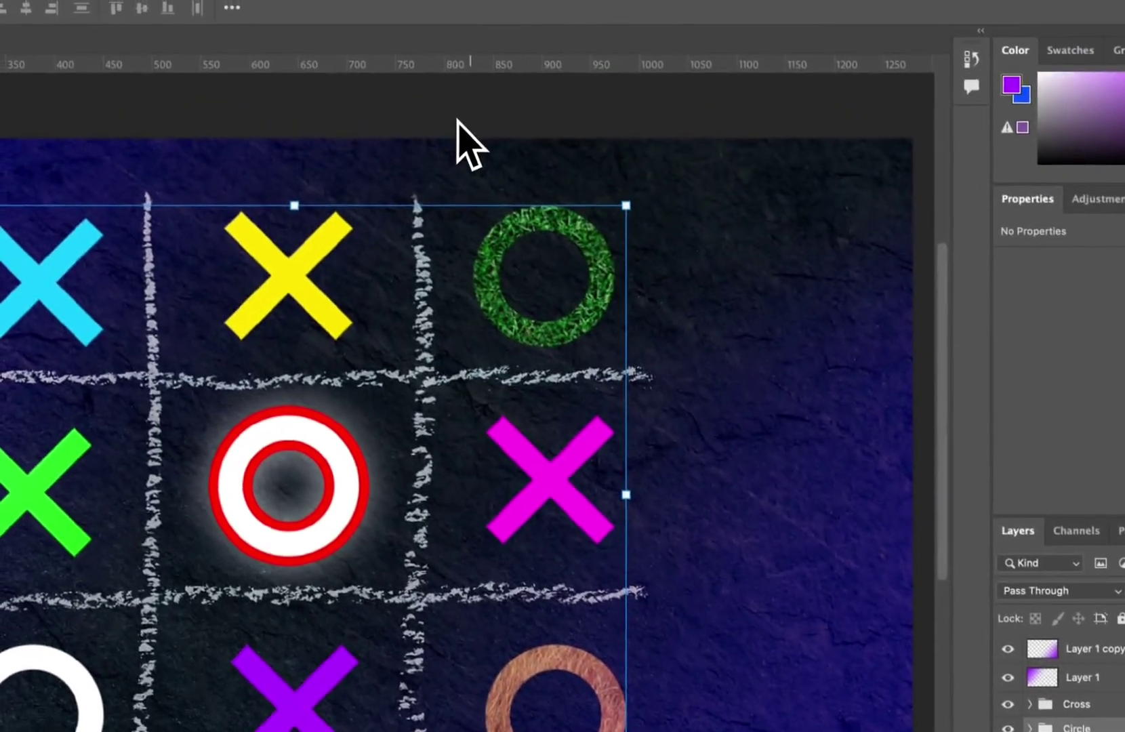
{"action": "left_click", "coordinate": [859, 550]}
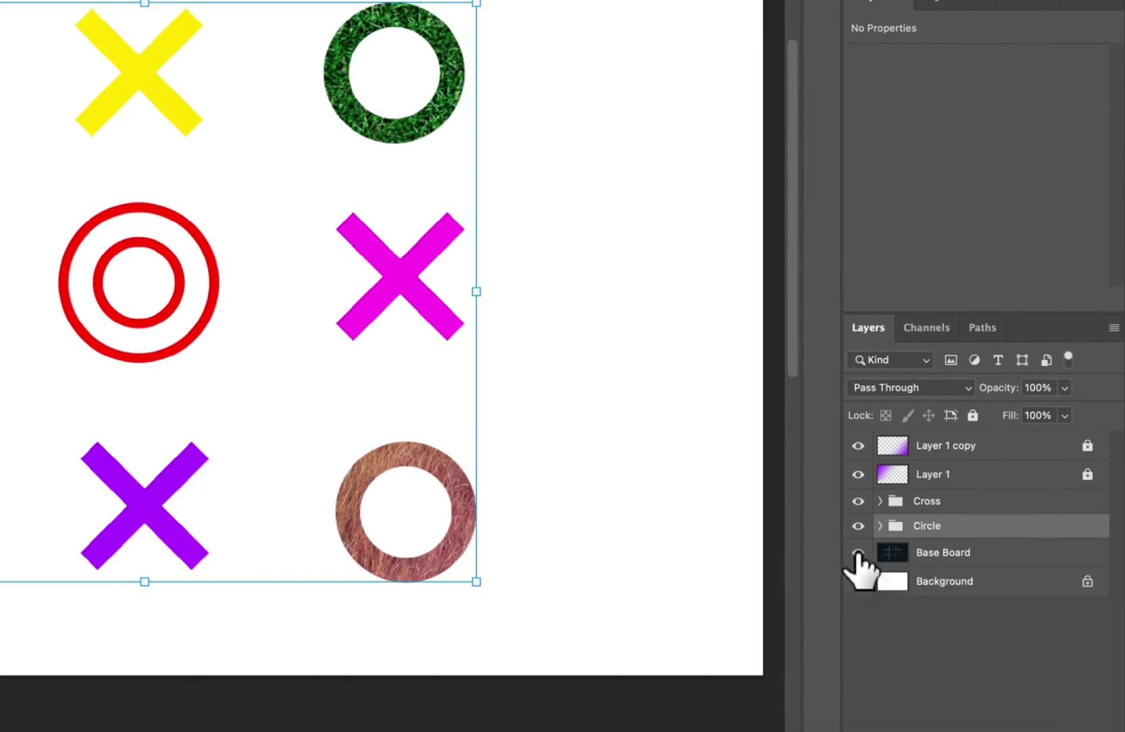
{"action": "left_click", "coordinate": [858, 552]}
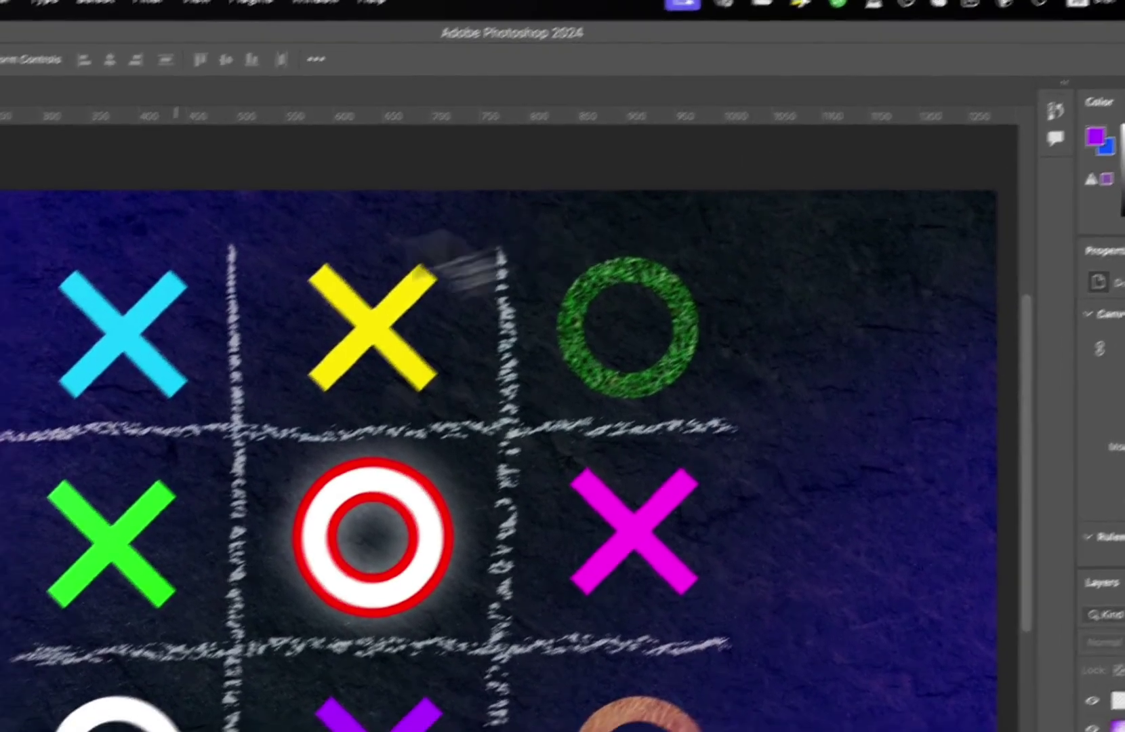
{"action": "key", "text": "z"}
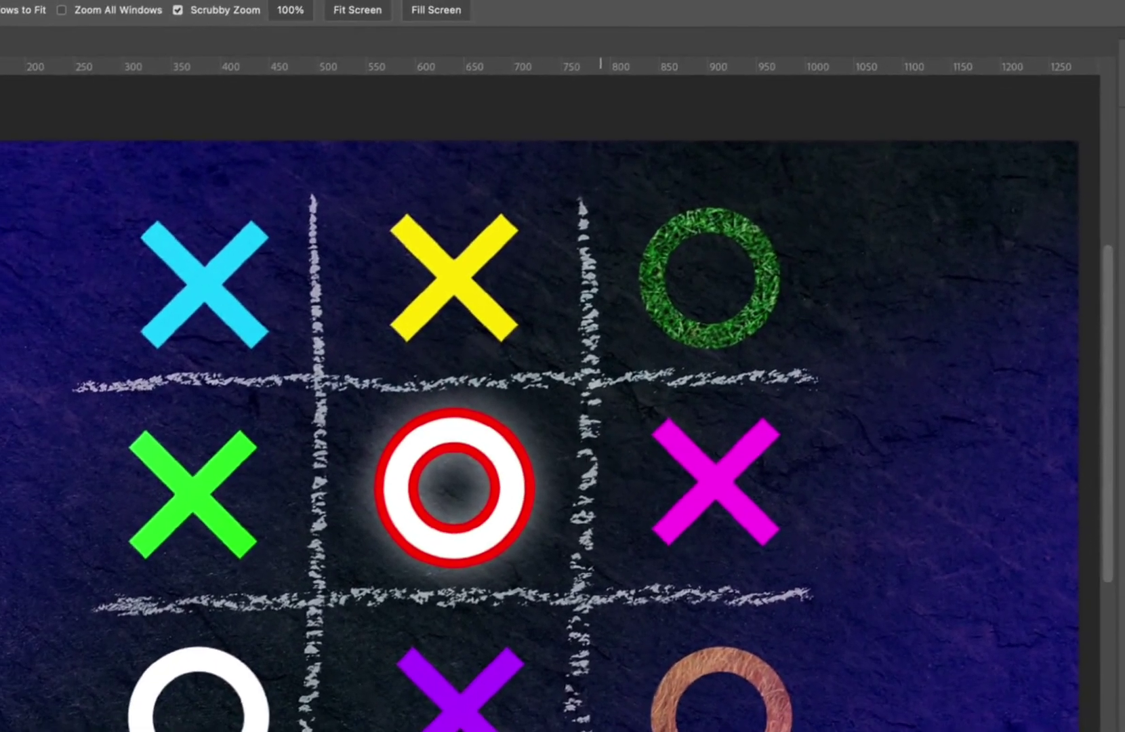
{"action": "left_click_drag", "start_coordinate": [445, 493], "coordinate": [431, 494]}
{"action": "key", "text": "v"}
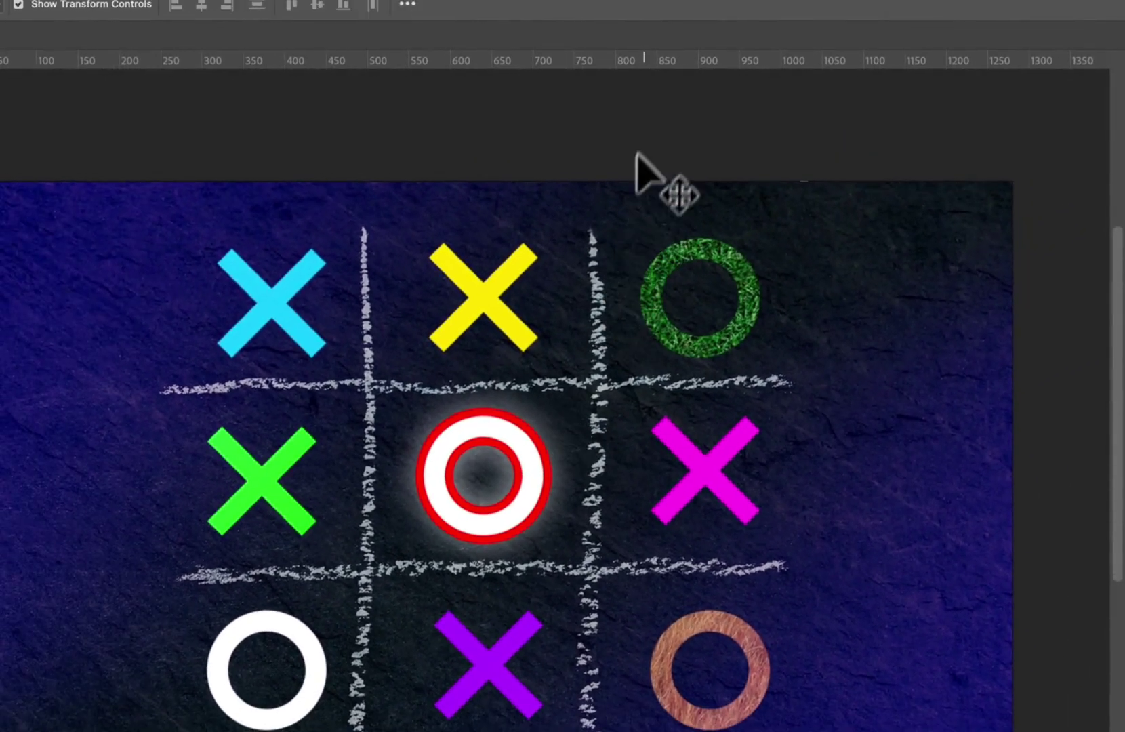